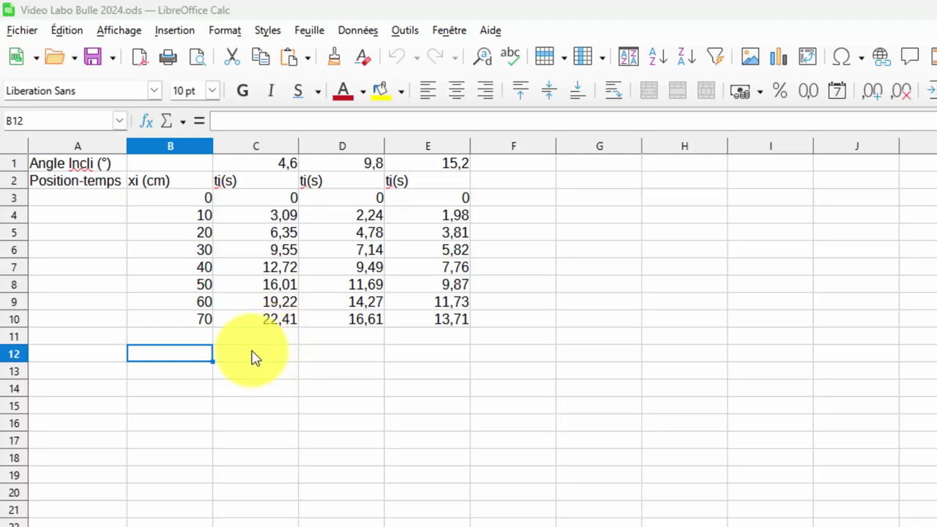
# Insert an empty default column chart from blank cell B12 and place it below the data table, starting around row 17.
pyautogui.click(244, 359)
pyautogui.click(191, 358)
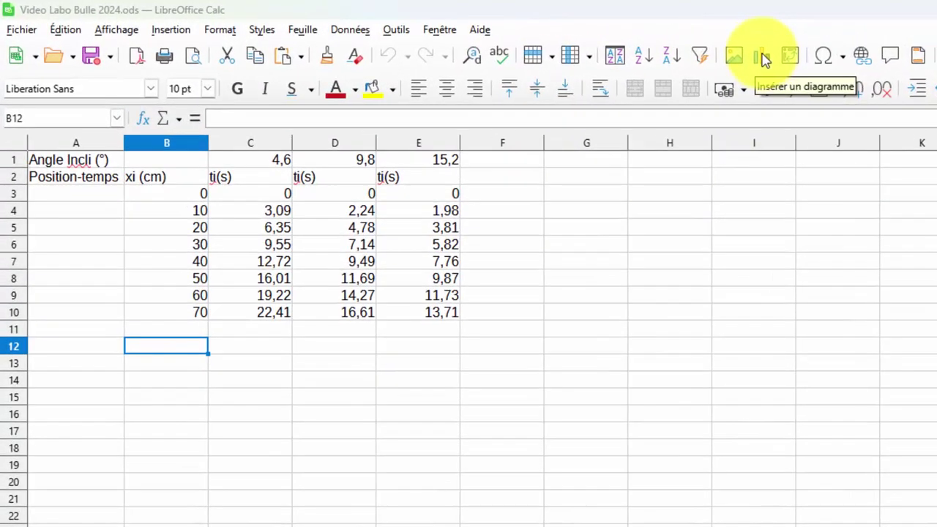
pyautogui.click(761, 57)
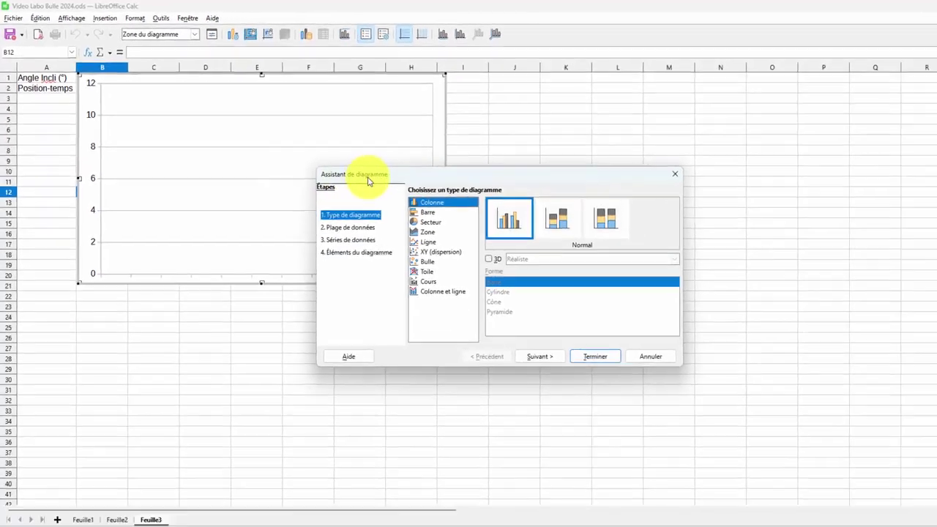
pyautogui.click(593, 357)
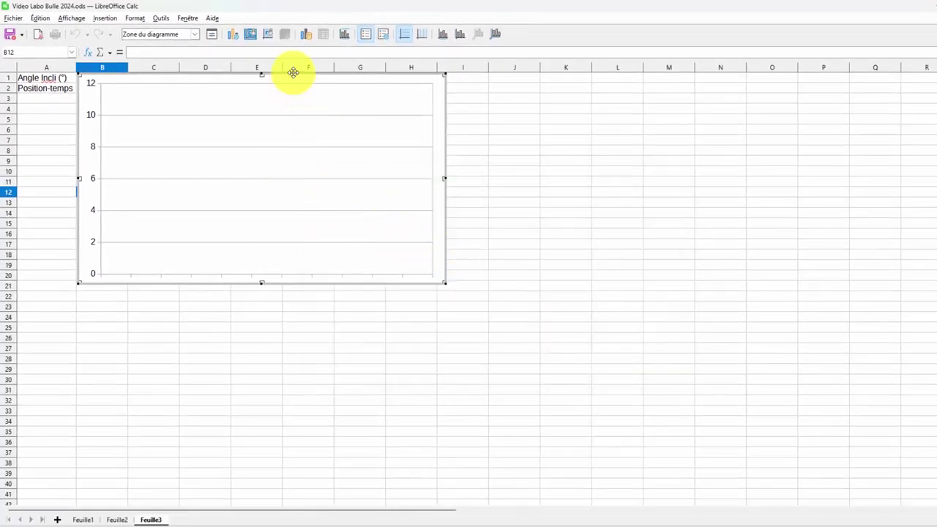
pyautogui.moveTo(293, 72); pyautogui.dragTo(289, 288)
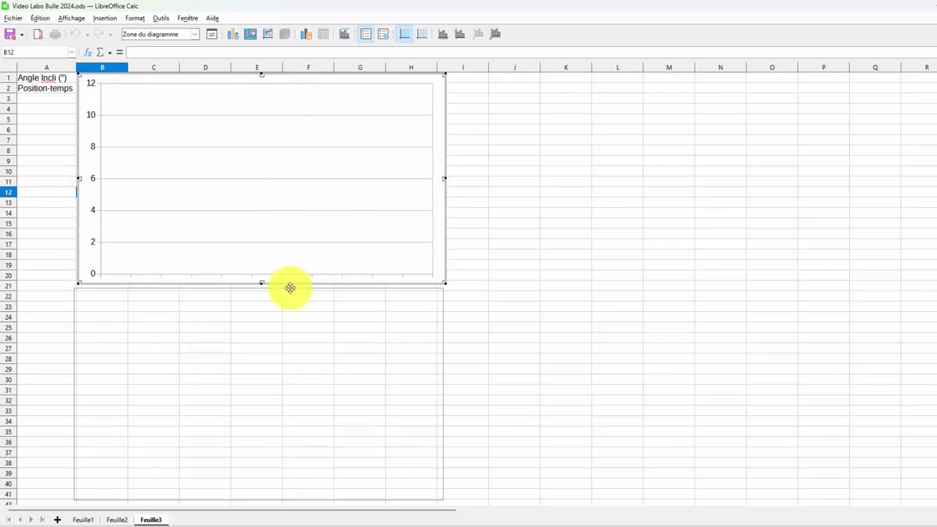
pyautogui.moveTo(289, 288); pyautogui.dragTo(286, 242)
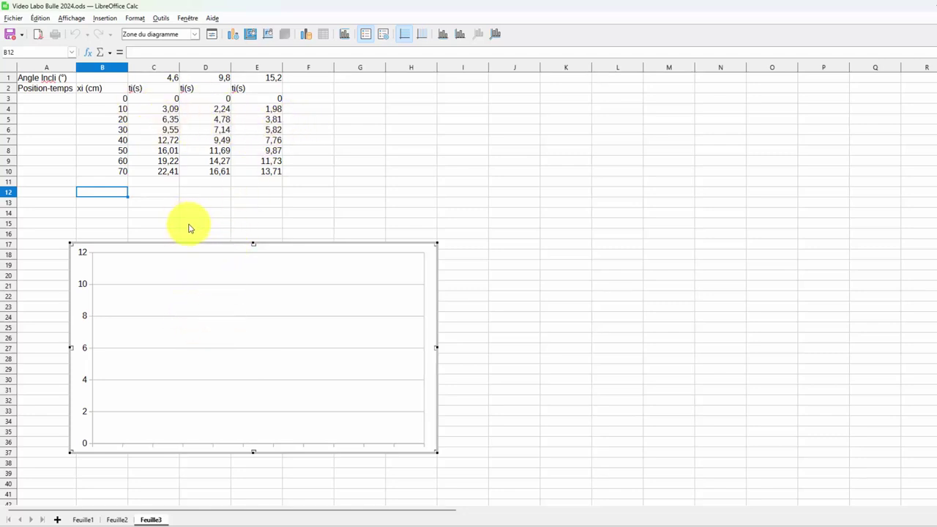
# Change the empty chart's type to XY (dispersion) with the Points seuls variant.
pyautogui.rightClick(237, 300)
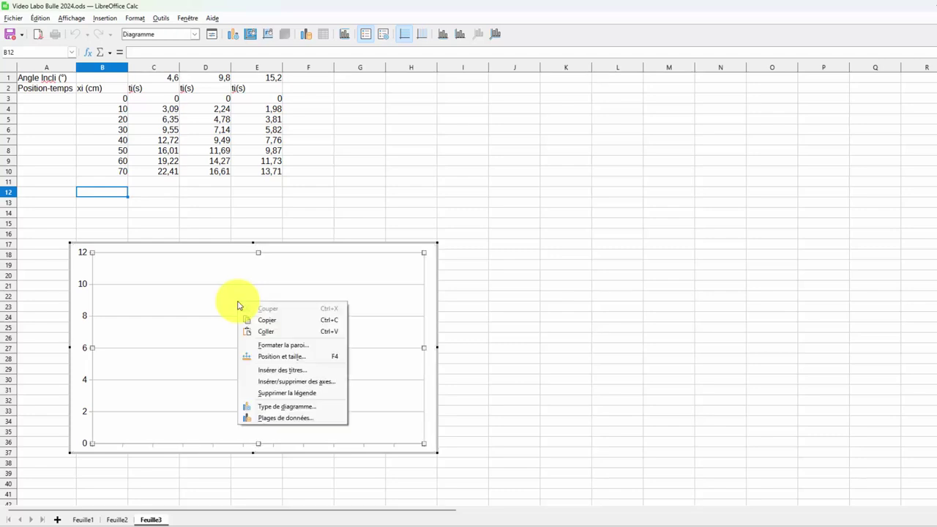
pyautogui.click(299, 407)
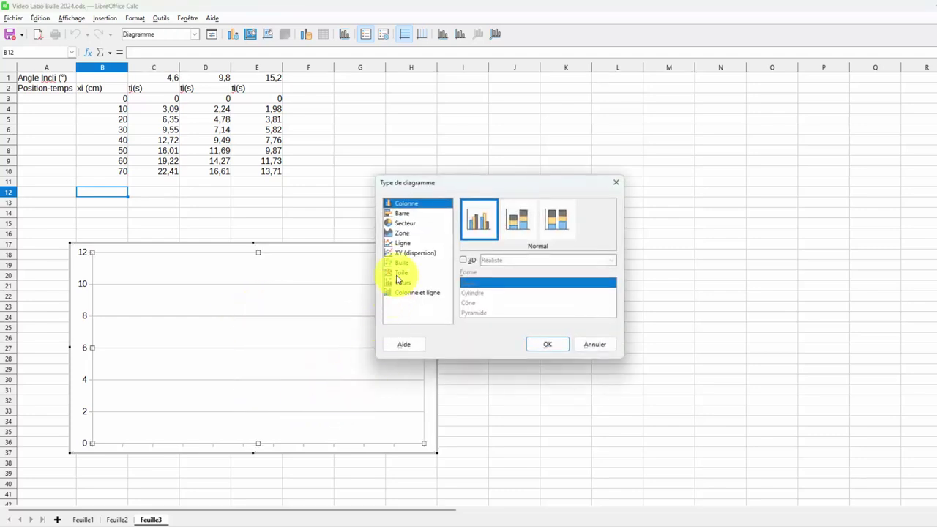
pyautogui.click(396, 253)
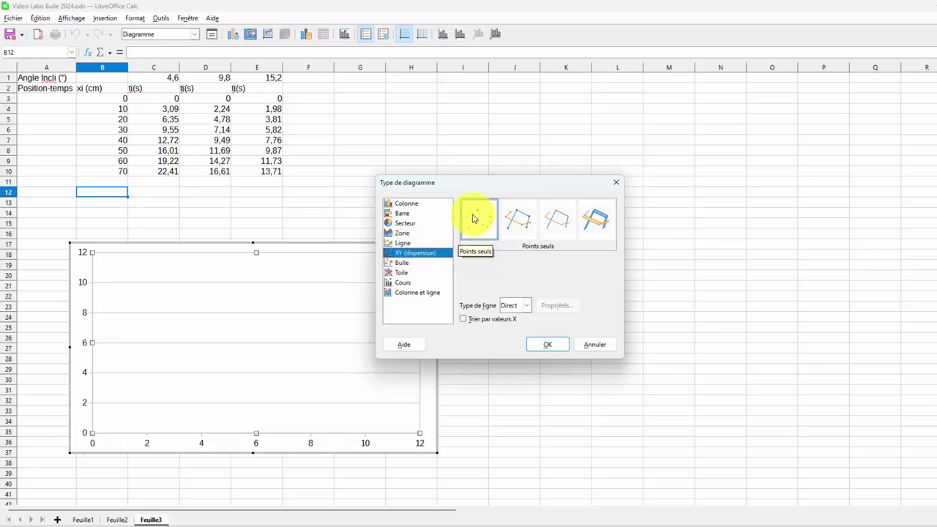
pyautogui.click(472, 220)
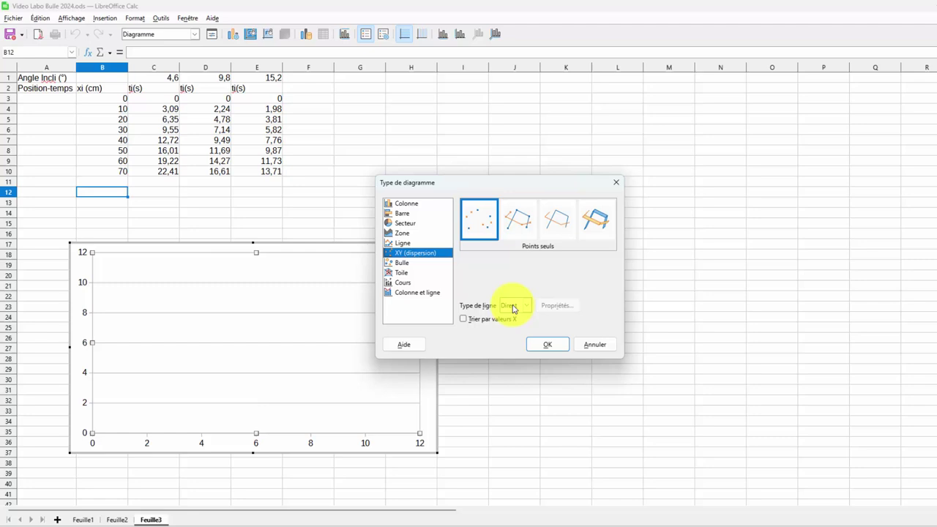
pyautogui.click(552, 348)
# Add a data series to the chart and set its X values to the times in C3:C10.
pyautogui.rightClick(272, 301)
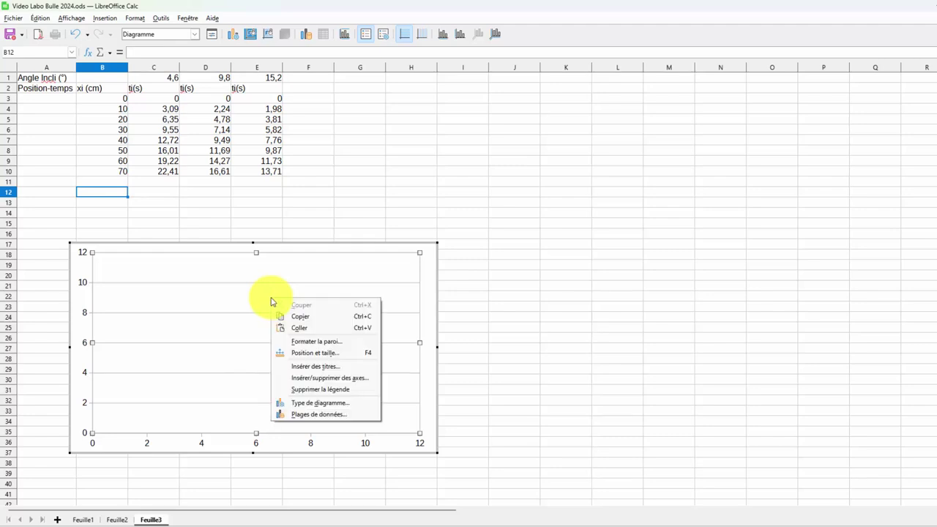
pyautogui.click(321, 414)
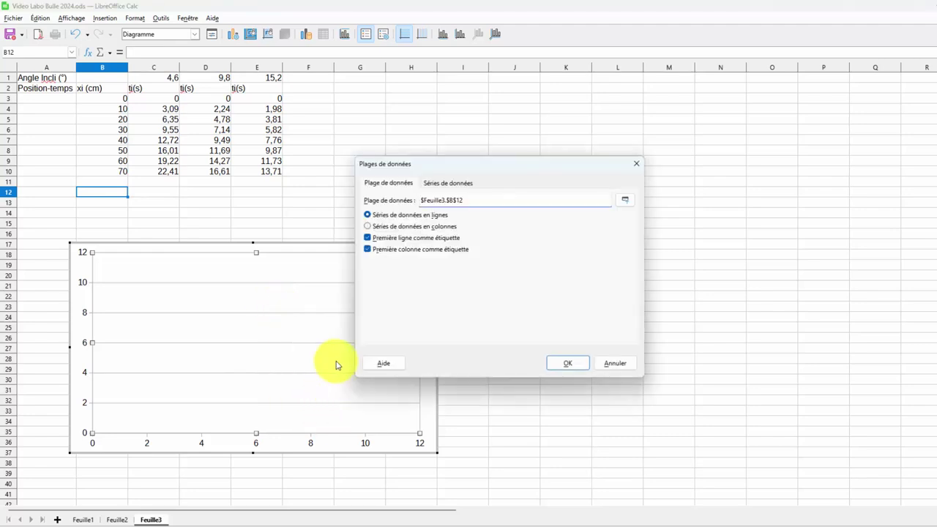
pyautogui.click(437, 185)
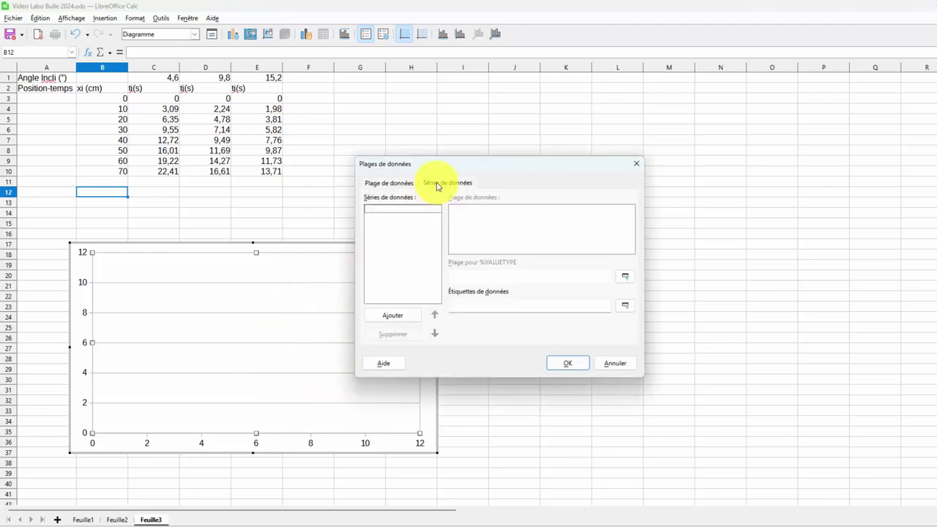
pyautogui.click(391, 316)
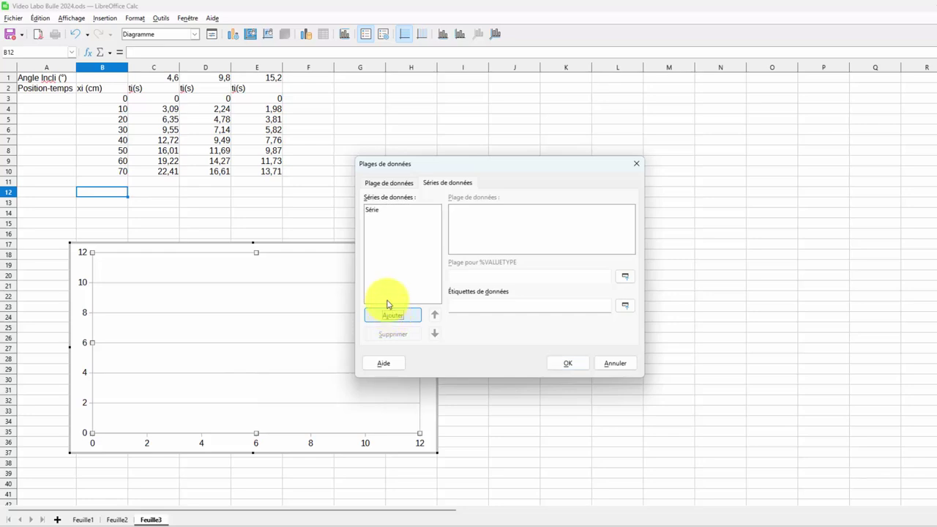
pyautogui.click(374, 211)
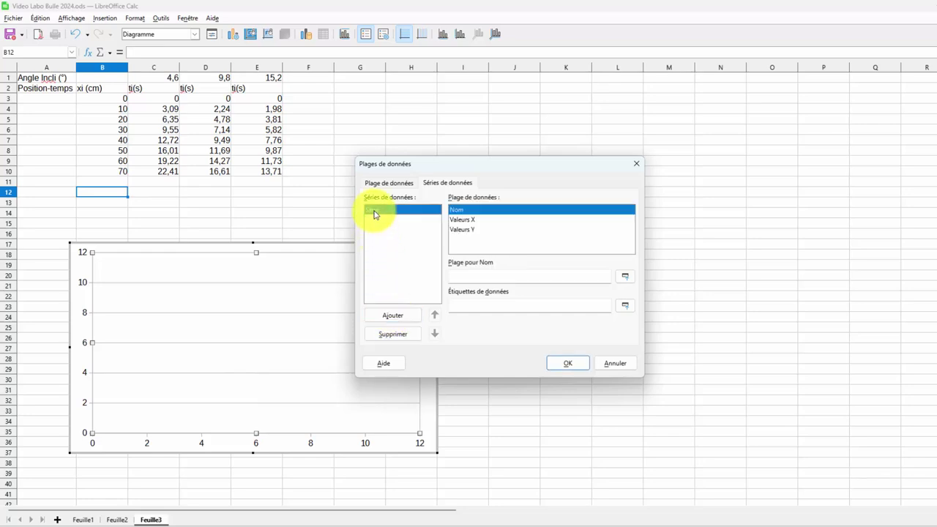
pyautogui.click(470, 221)
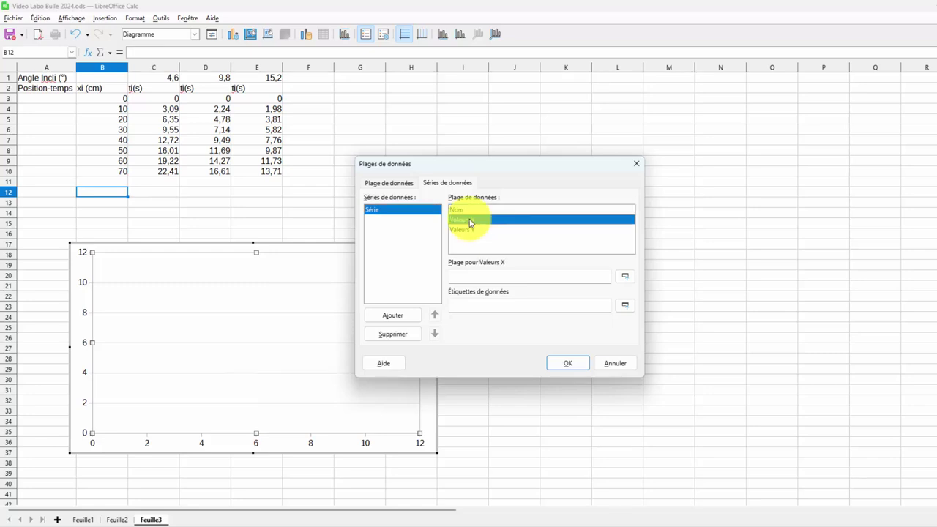
pyautogui.click(624, 277)
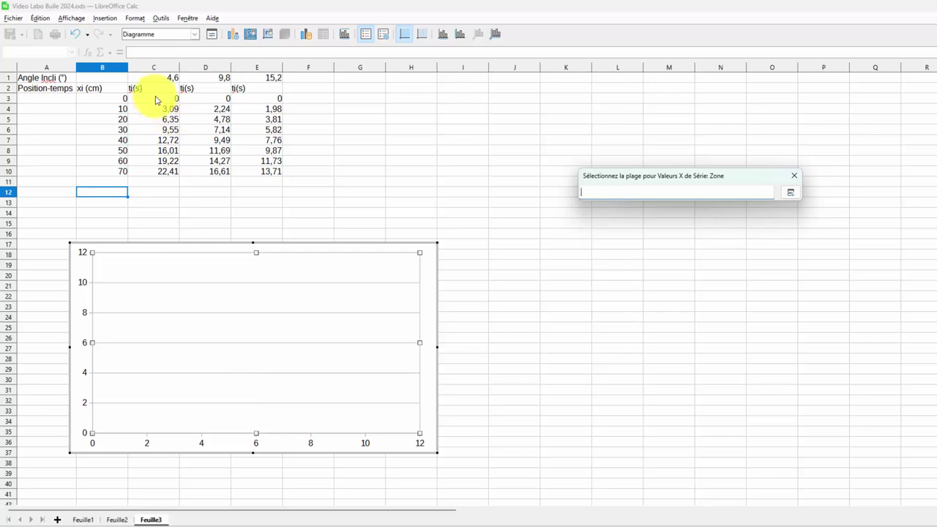
pyautogui.moveTo(156, 99); pyautogui.dragTo(153, 172)
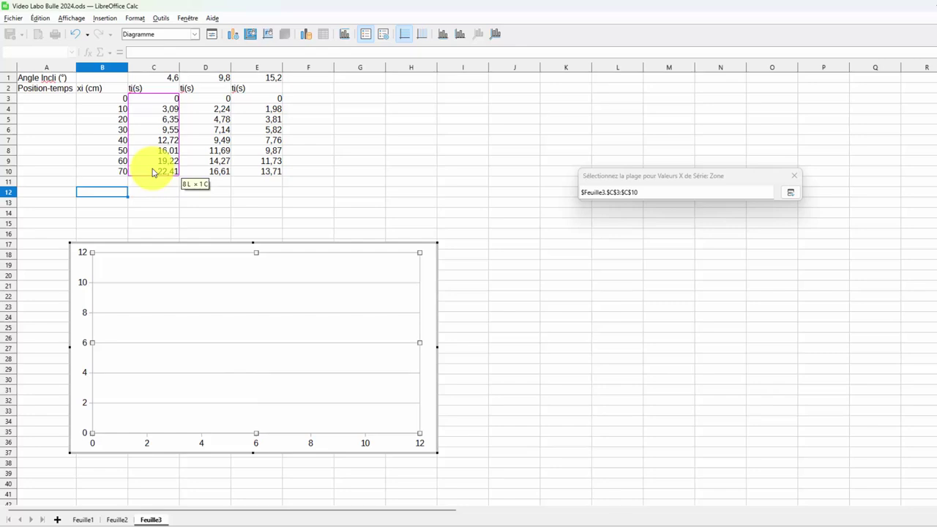
pyautogui.moveTo(153, 172); pyautogui.dragTo(155, 172)
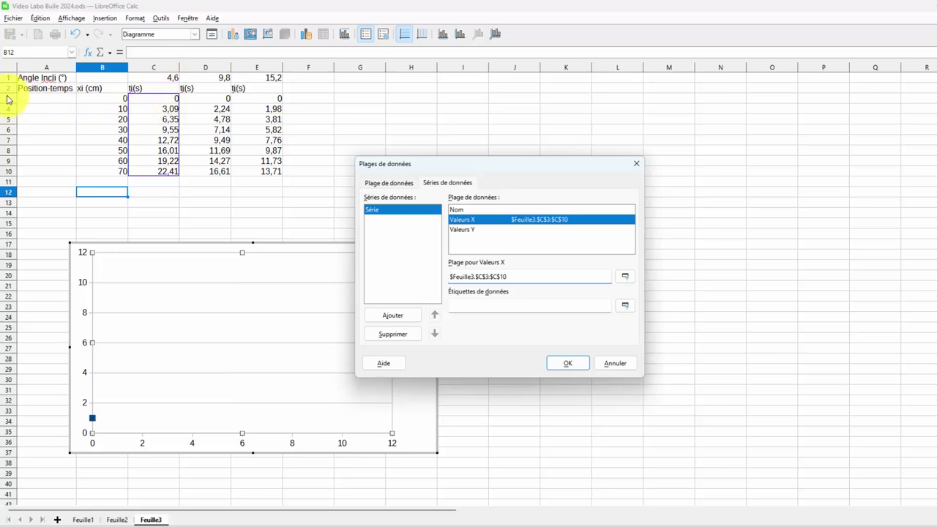
# Set the series' Y values to the positions in B3:B10 and apply the data ranges.
pyautogui.click(466, 230)
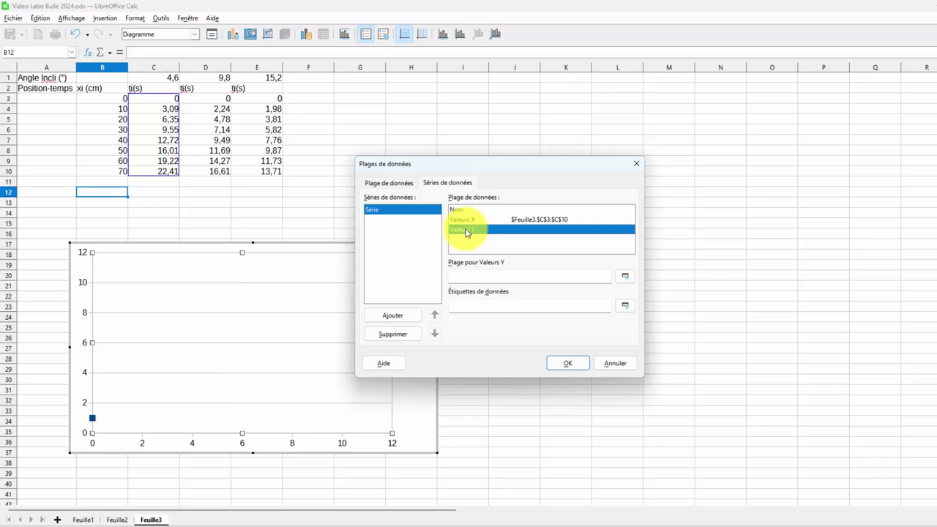
pyautogui.click(625, 278)
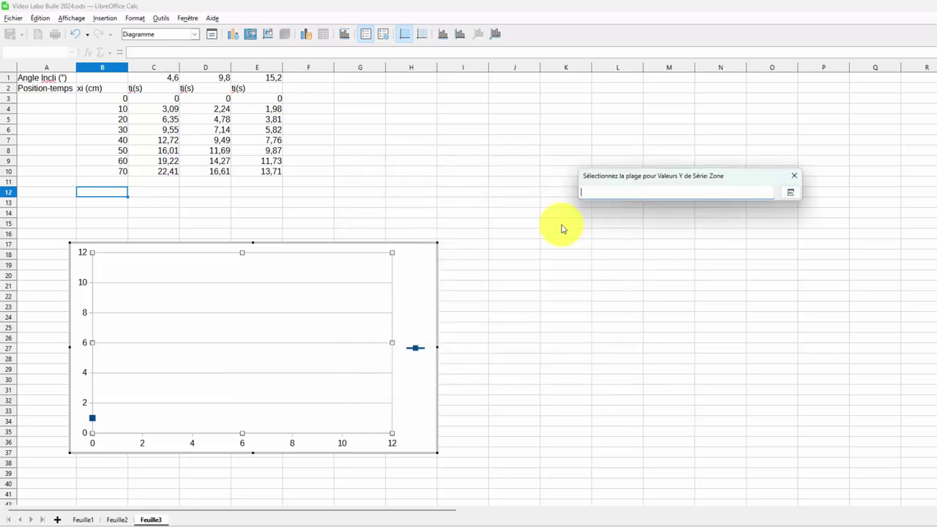
pyautogui.moveTo(109, 102); pyautogui.dragTo(107, 169)
pyautogui.click(401, 213)
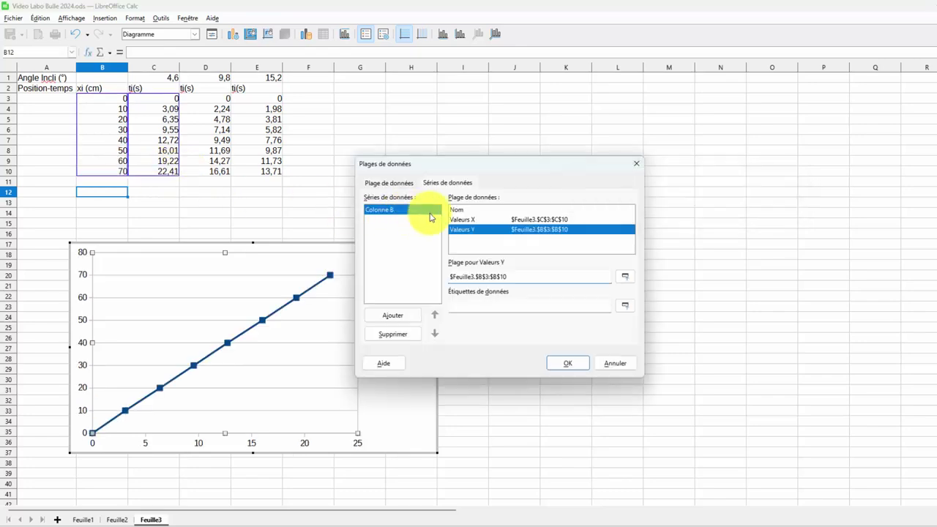
pyautogui.click(570, 365)
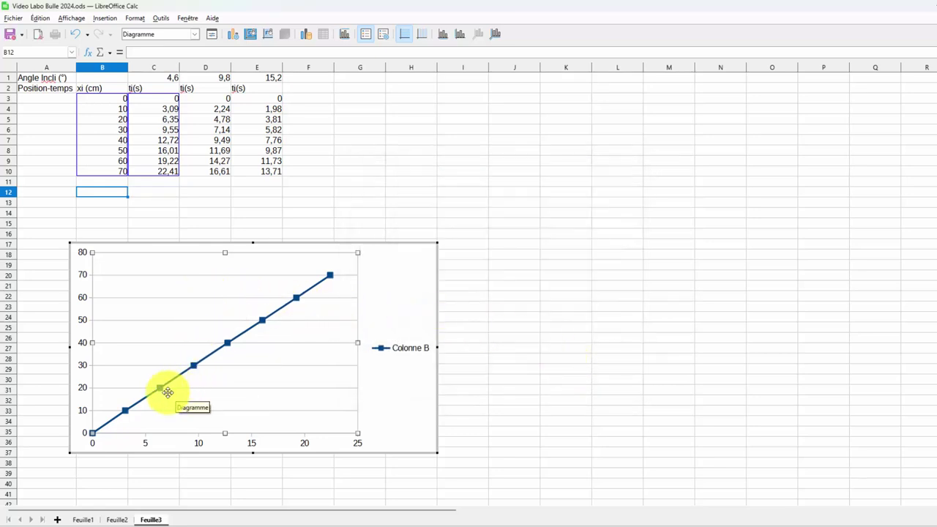
# Remove the connecting lines from the plotted series by setting the XY chart variant to Points seuls.
pyautogui.rightClick(208, 292)
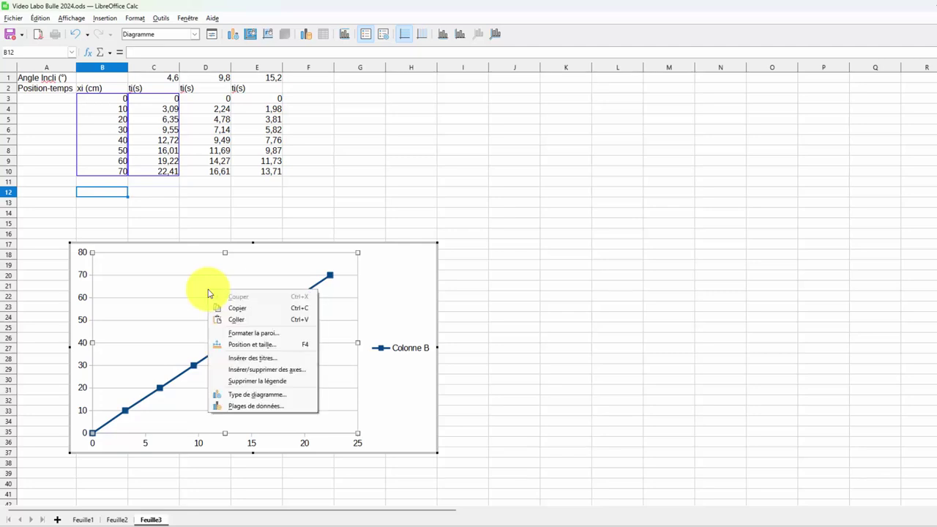
pyautogui.click(258, 395)
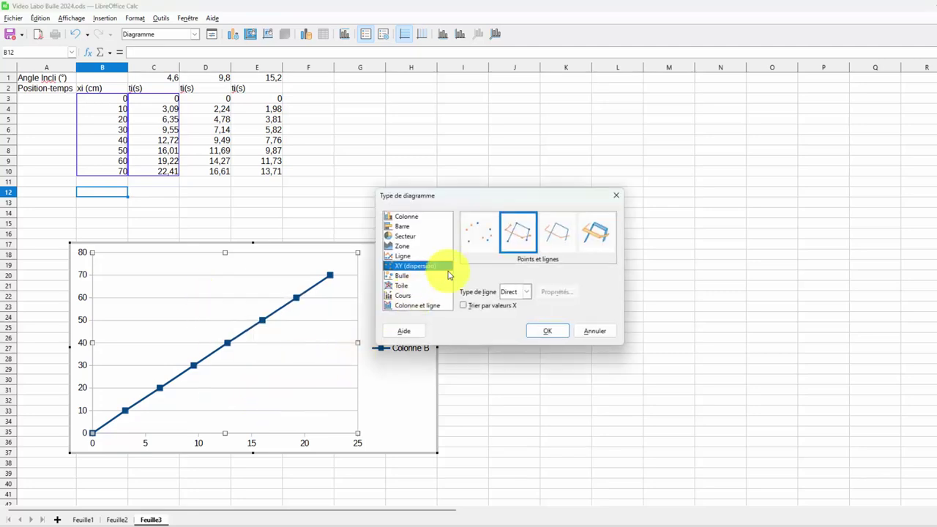
pyautogui.click(479, 236)
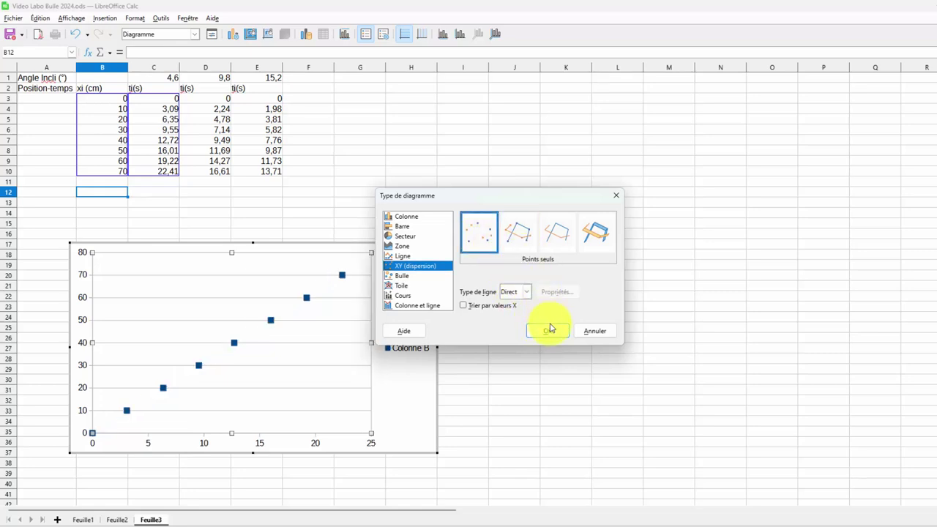
pyautogui.click(549, 331)
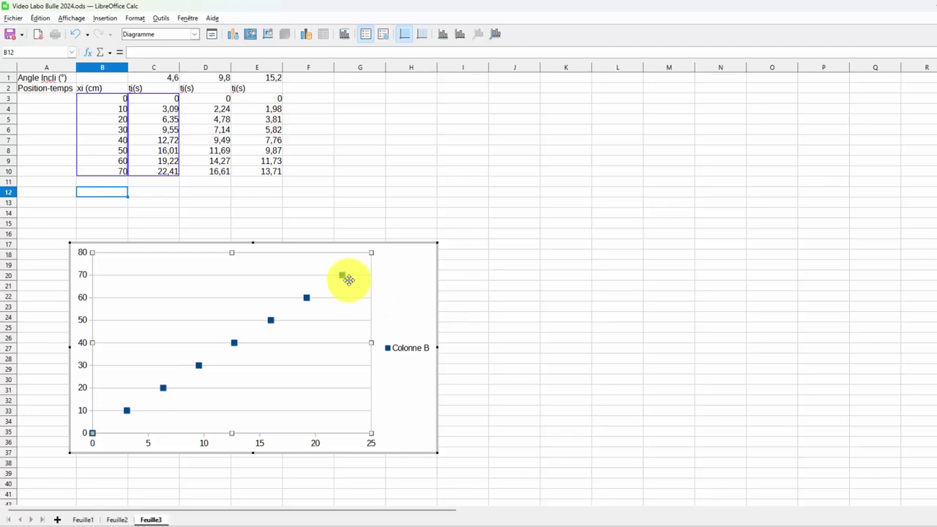
# Reduce the data series' marker width and height to 0,05 cm, keeping the ratio.
pyautogui.moveTo(343, 276)
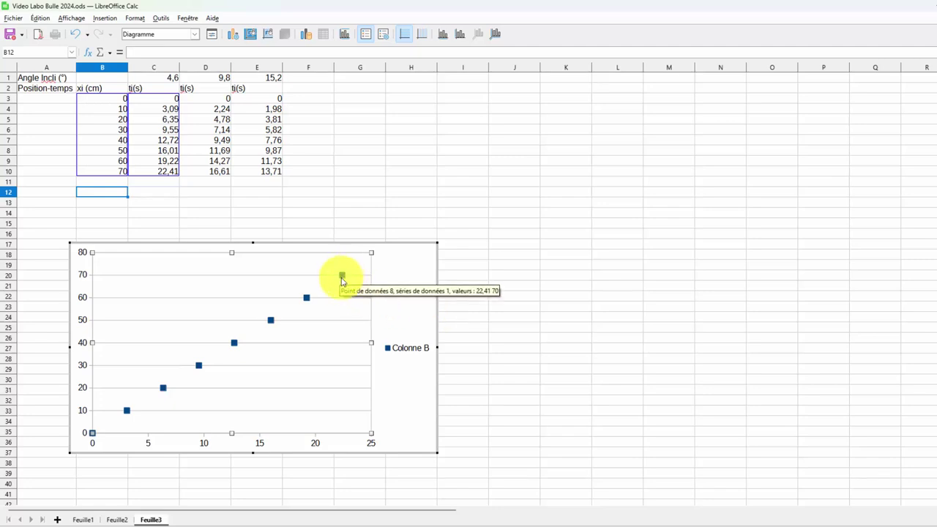
pyautogui.rightClick(343, 277)
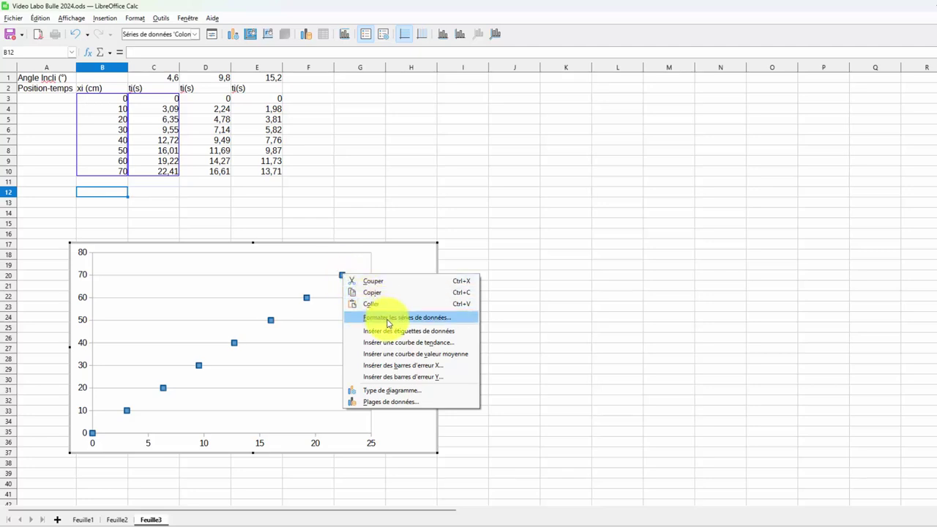
pyautogui.click(388, 320)
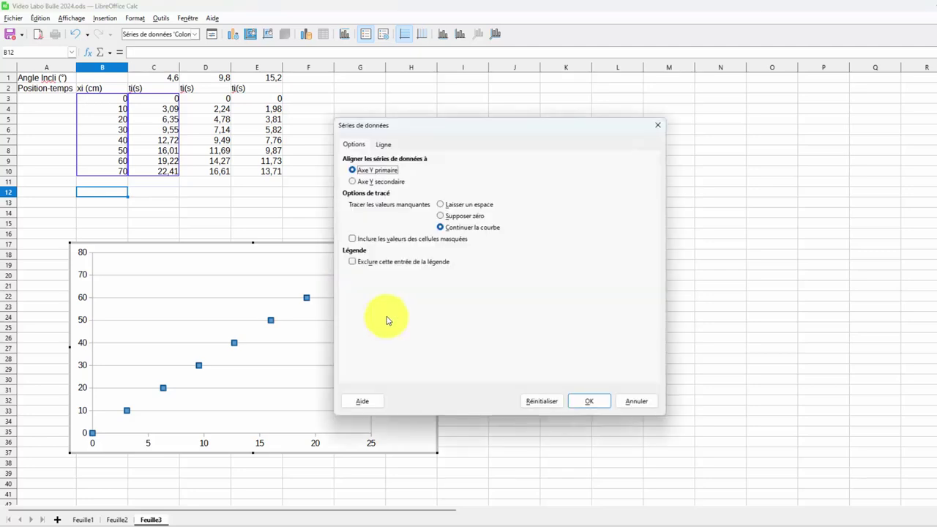
pyautogui.click(380, 146)
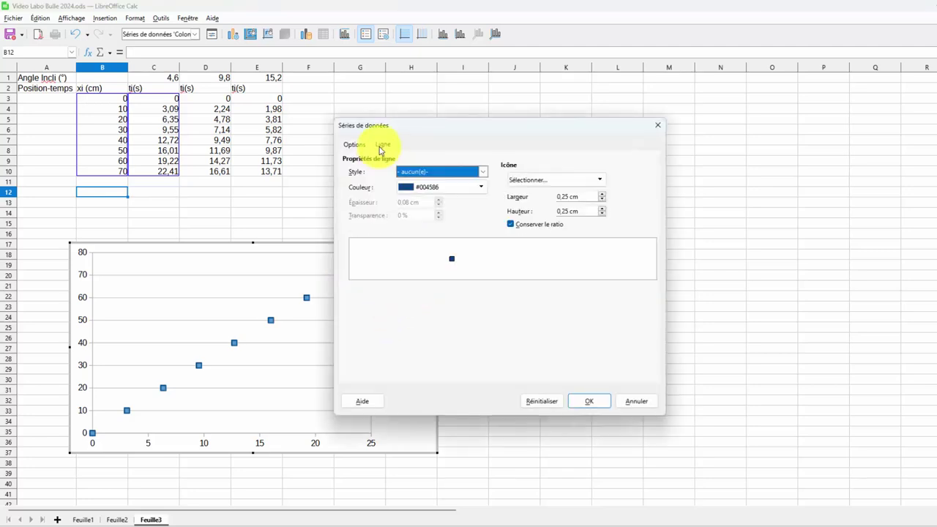
pyautogui.click(602, 214)
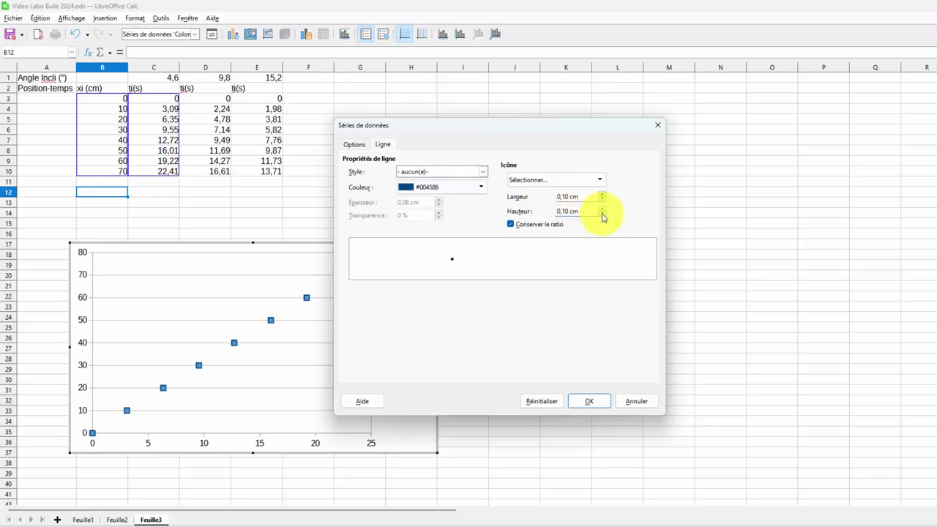
pyautogui.click(590, 404)
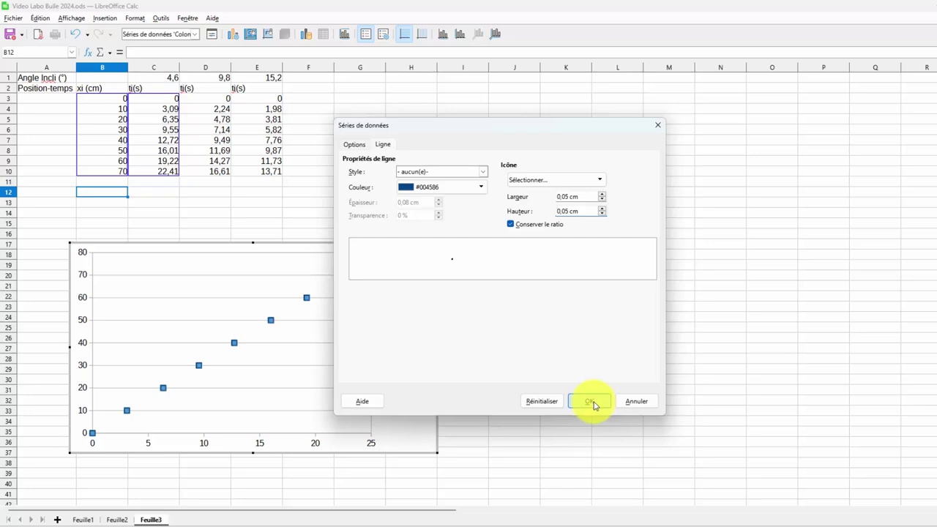
pyautogui.click(592, 402)
pyautogui.click(322, 335)
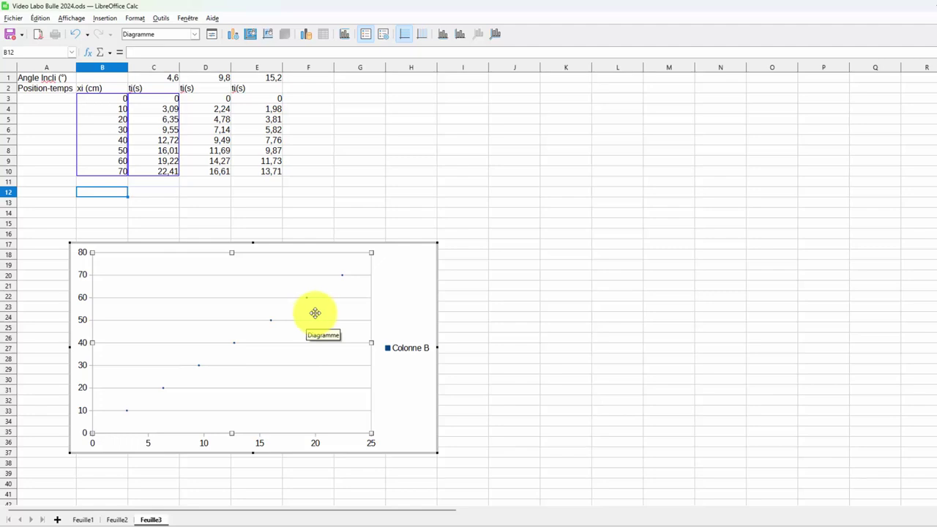
# Add a linear trend line to the plotted series, displaying its equation and coefficient of determination (R²).
pyautogui.moveTo(342, 277)
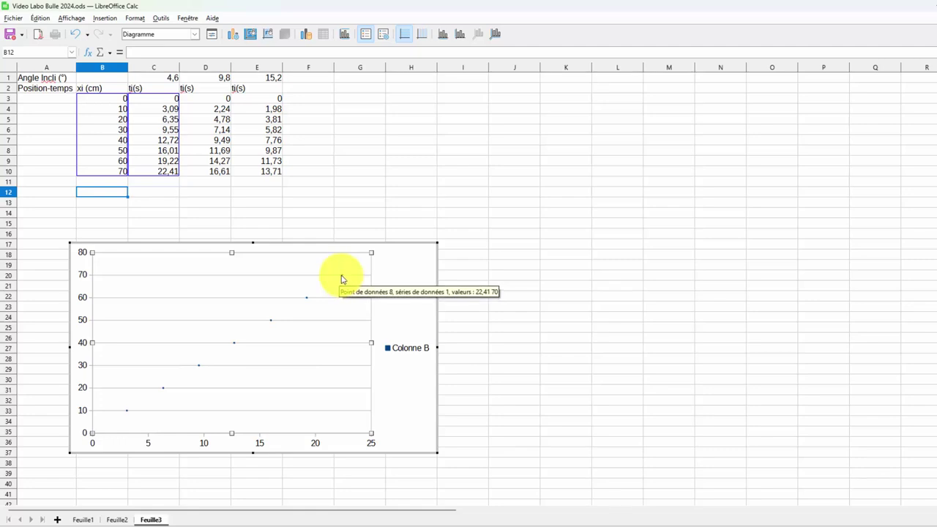
pyautogui.rightClick(342, 278)
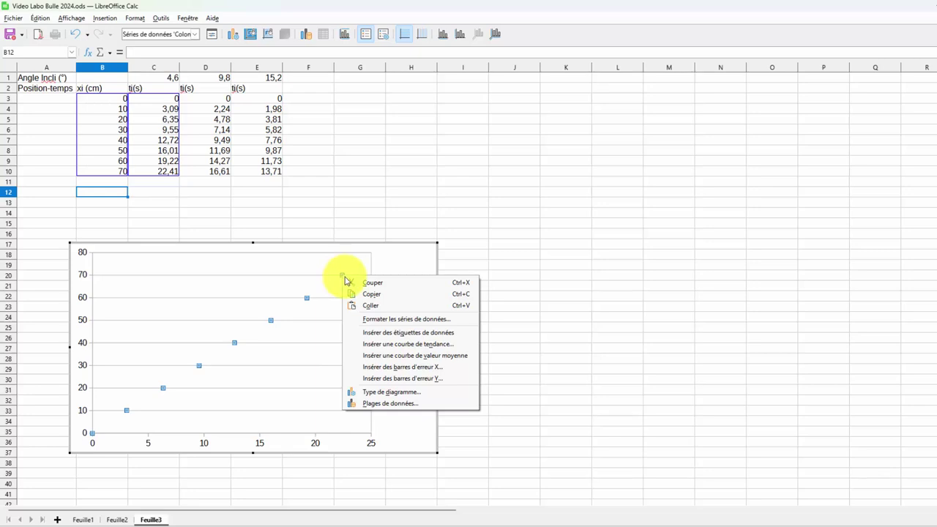
pyautogui.click(393, 347)
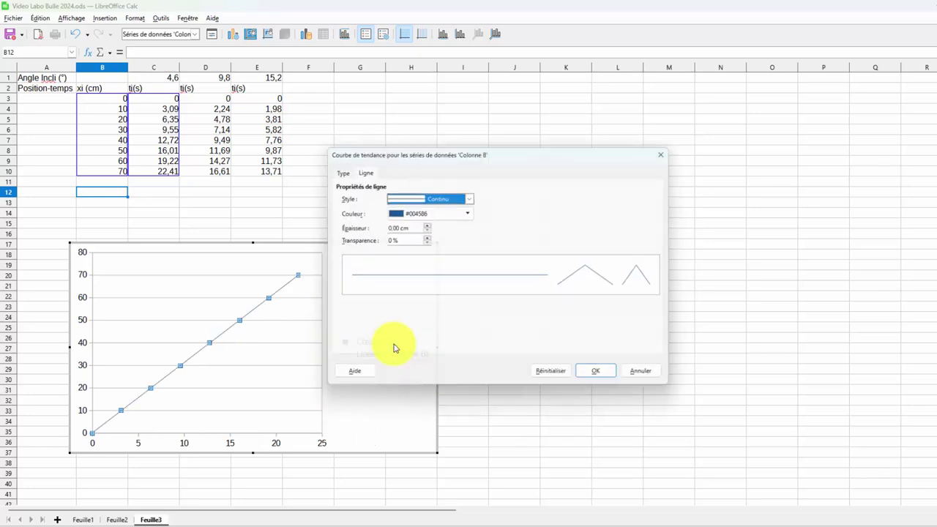
pyautogui.click(333, 170)
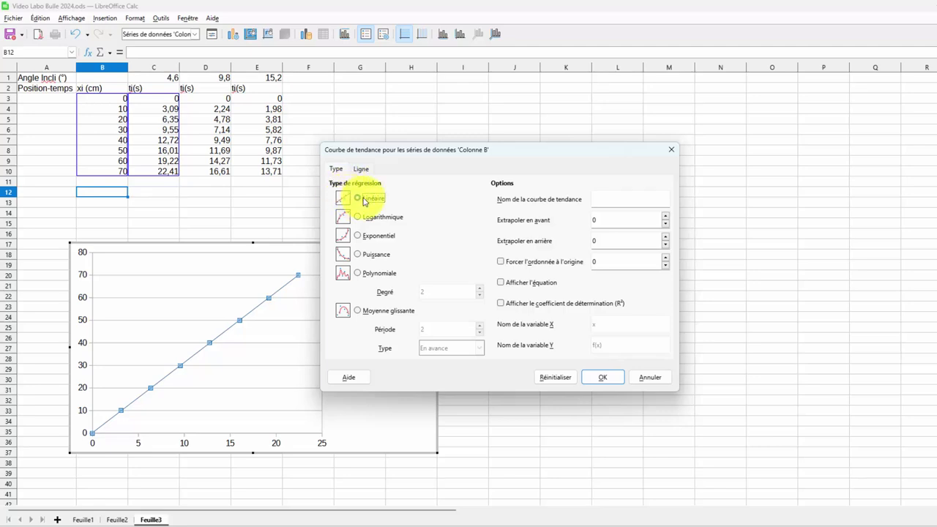
pyautogui.click(371, 201)
pyautogui.click(500, 284)
pyautogui.click(501, 303)
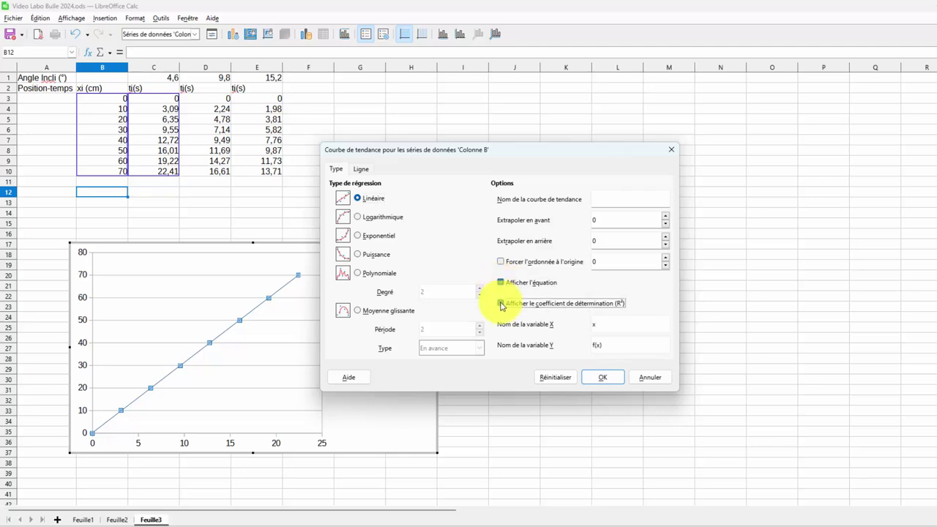
pyautogui.click(602, 378)
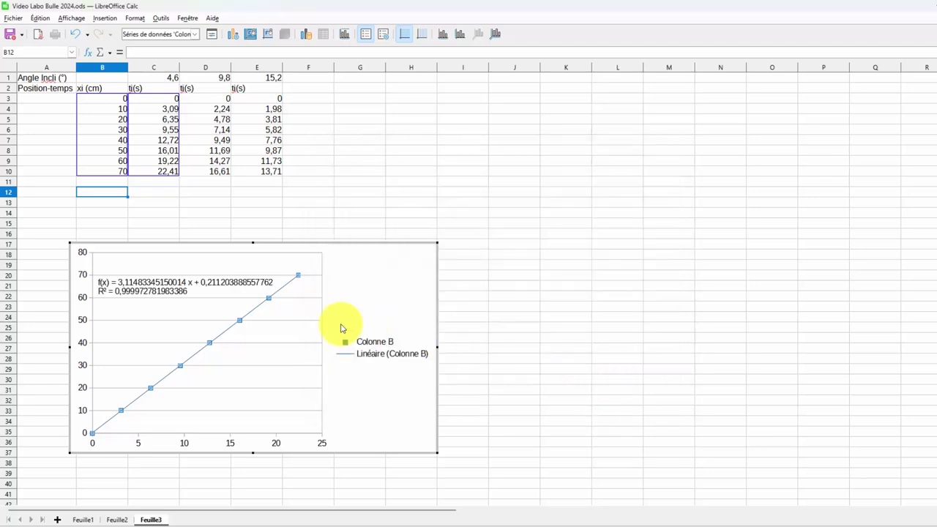
pyautogui.click(260, 357)
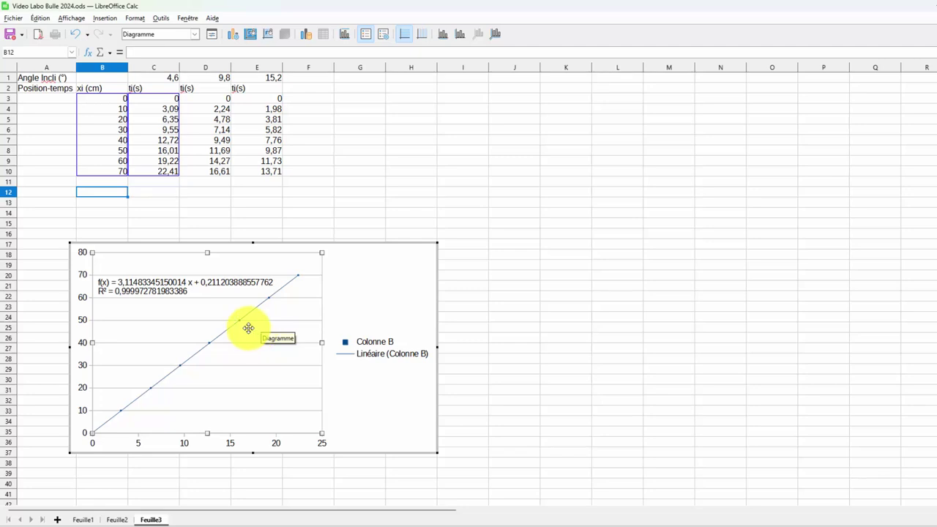
# Format the trend line equation's numbers in the Nombre category with 5 decimal places.
pyautogui.rightClick(152, 283)
pyautogui.click(215, 333)
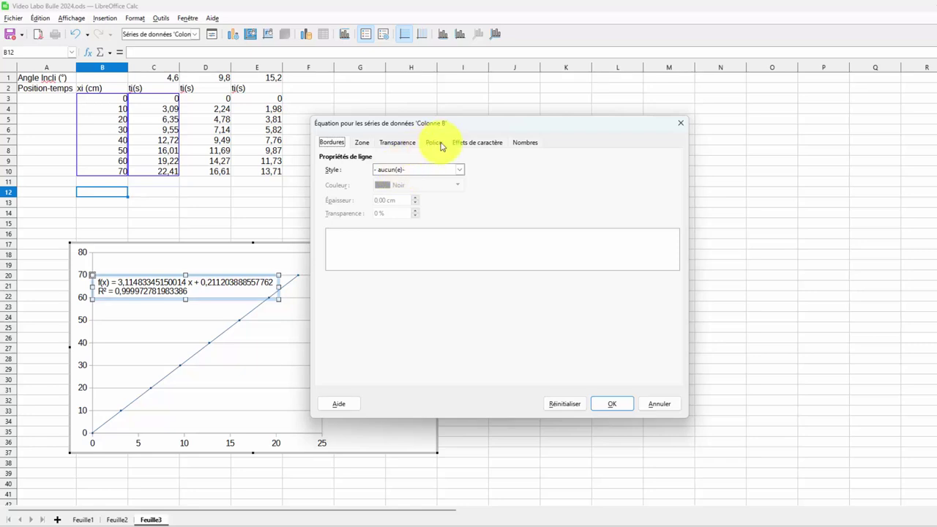
pyautogui.click(524, 142)
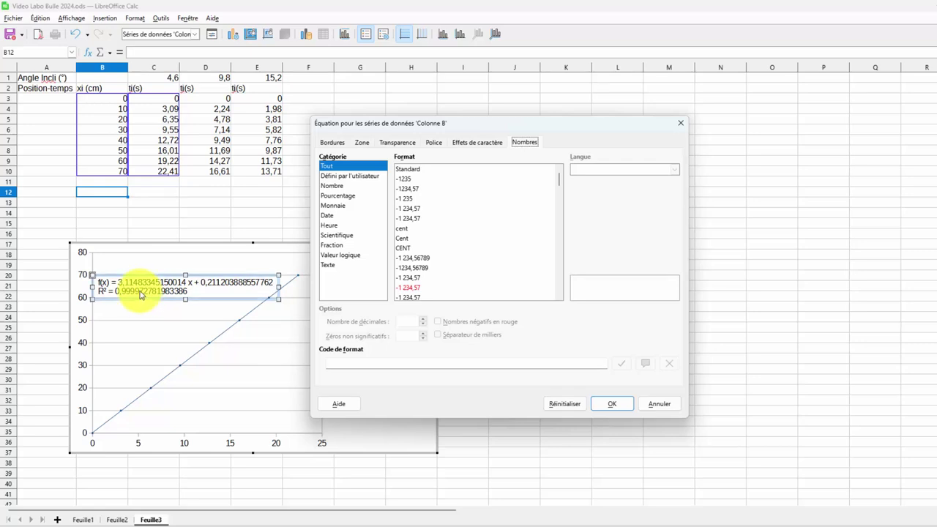
pyautogui.click(337, 187)
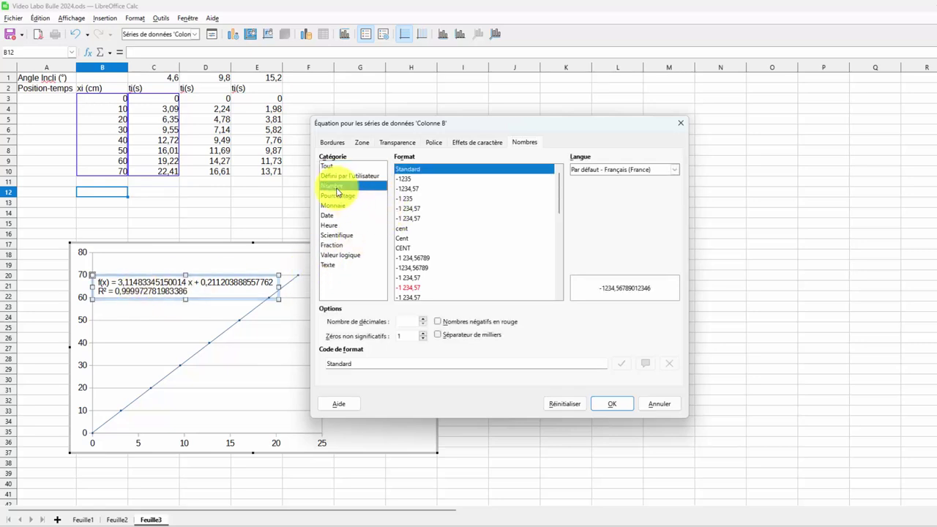
pyautogui.click(423, 324)
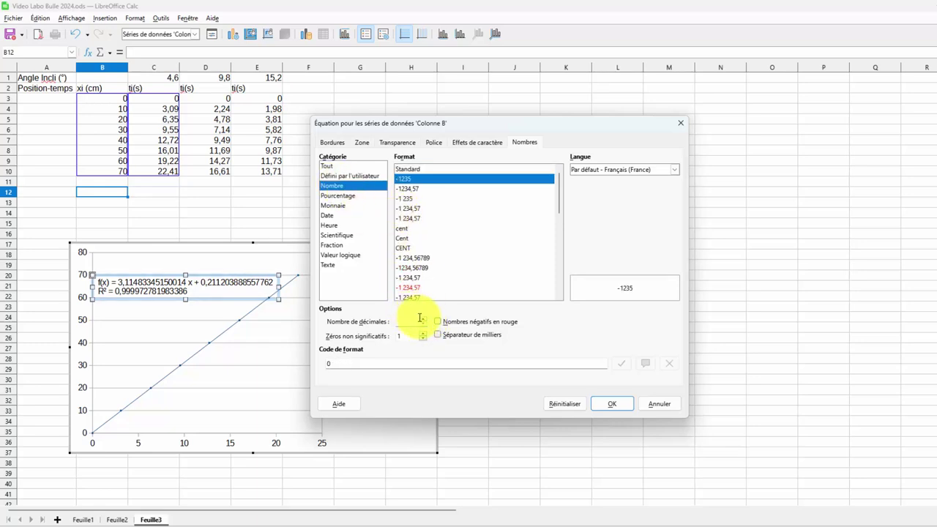
pyautogui.click(422, 319)
pyautogui.click(423, 320)
pyautogui.click(422, 319)
pyautogui.click(422, 319)
pyautogui.click(422, 319)
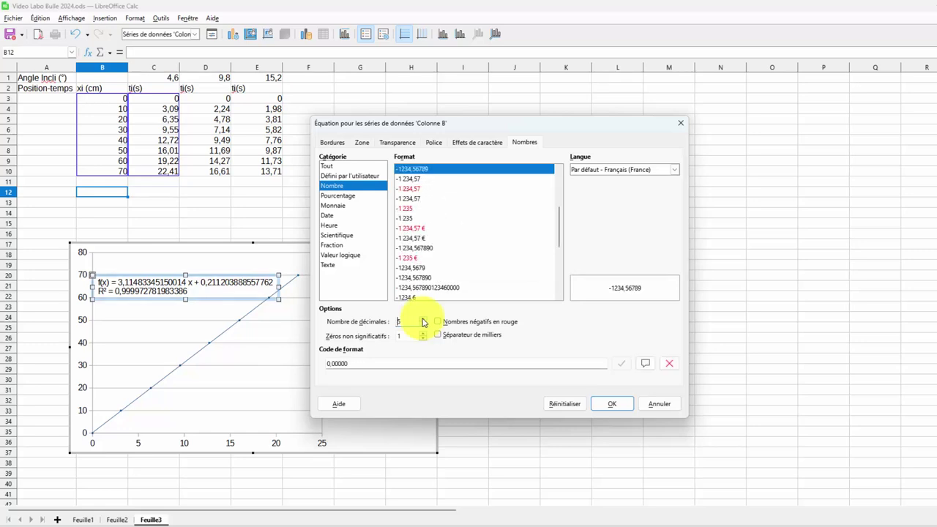
pyautogui.click(611, 407)
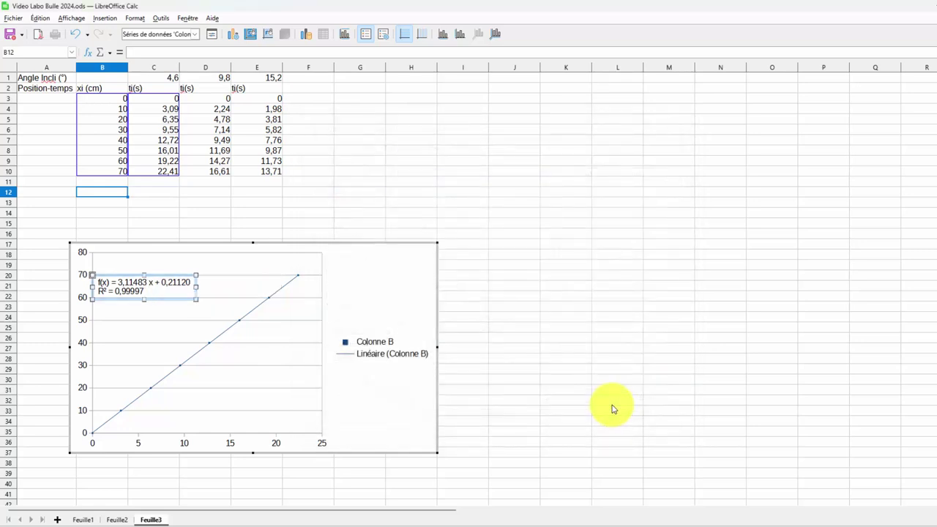
# Delete the legend from the chart.
pyautogui.click(370, 381)
pyautogui.click(371, 353)
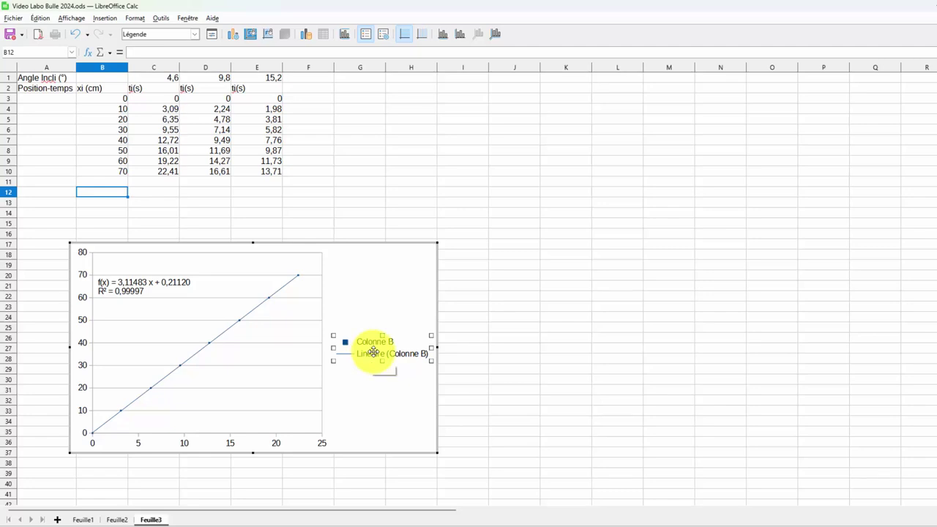
pyautogui.press('Delete')
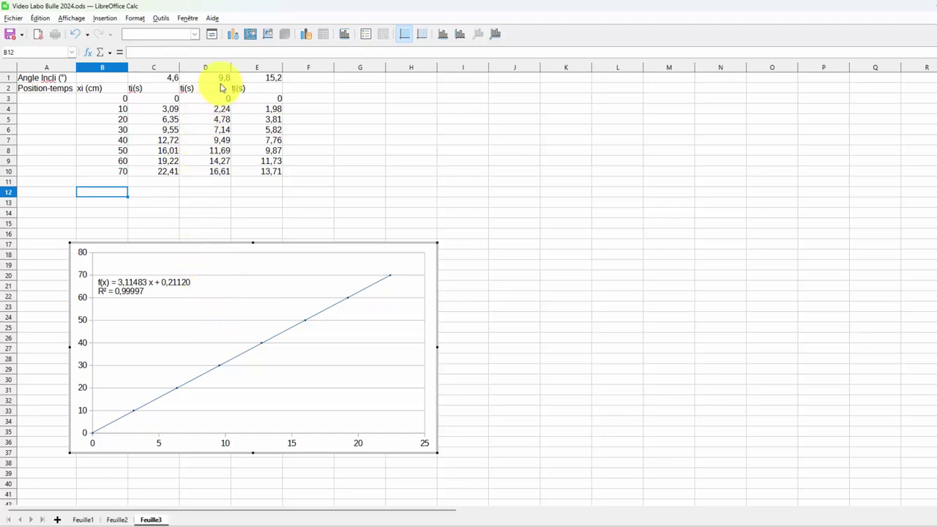
# Change the series' X values to the 9,8° incline times in D3:D10.
pyautogui.click(223, 311)
pyautogui.rightClick(226, 311)
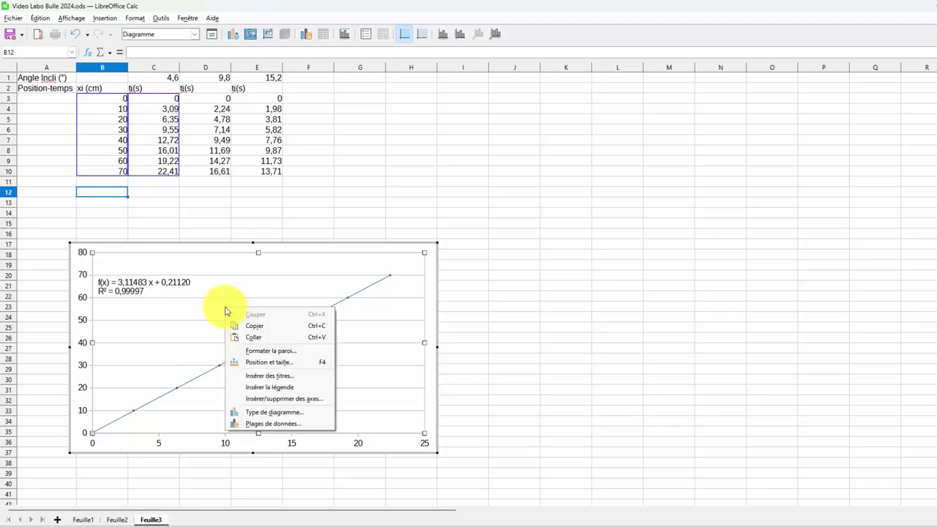
pyautogui.click(285, 424)
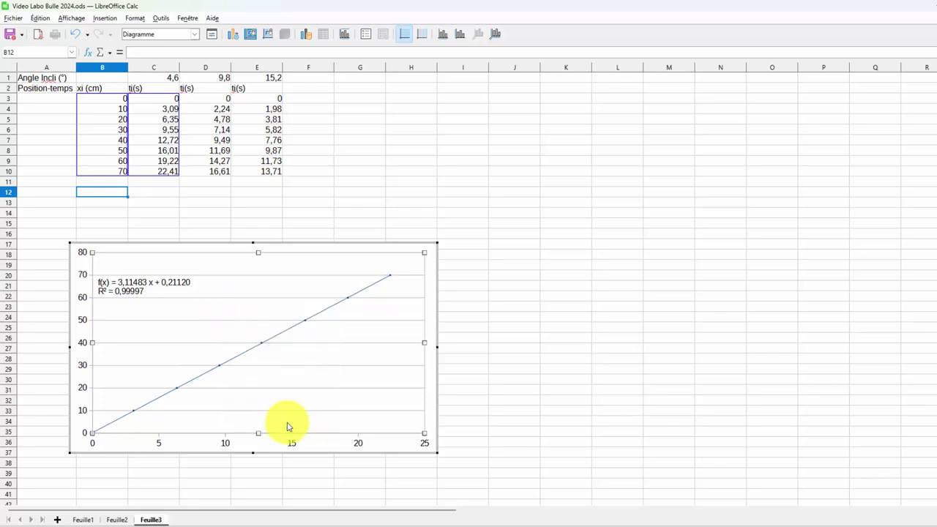
pyautogui.click(472, 229)
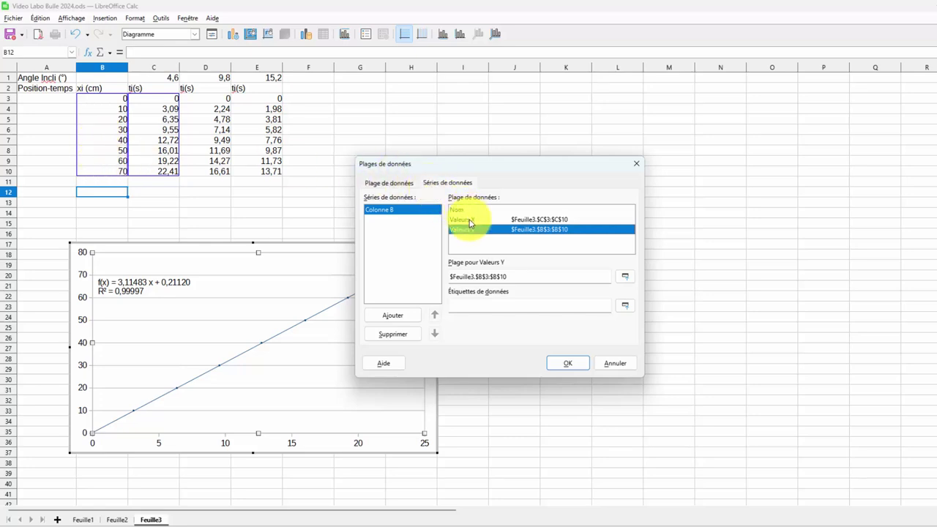
pyautogui.click(469, 221)
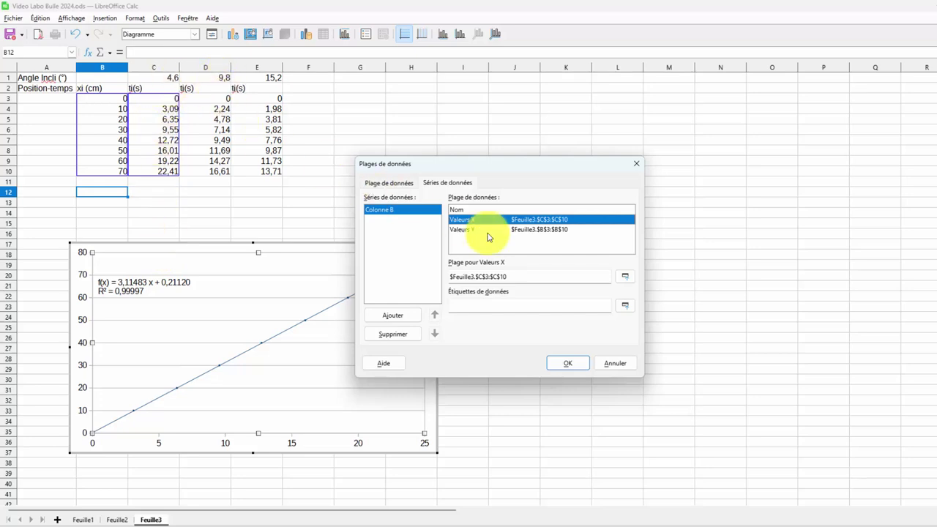
pyautogui.click(624, 277)
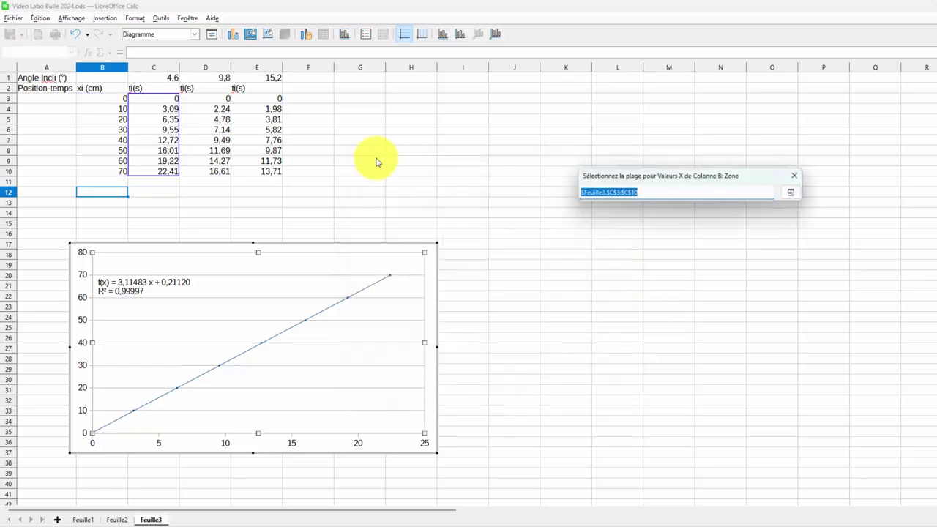
pyautogui.moveTo(223, 103); pyautogui.dragTo(212, 176)
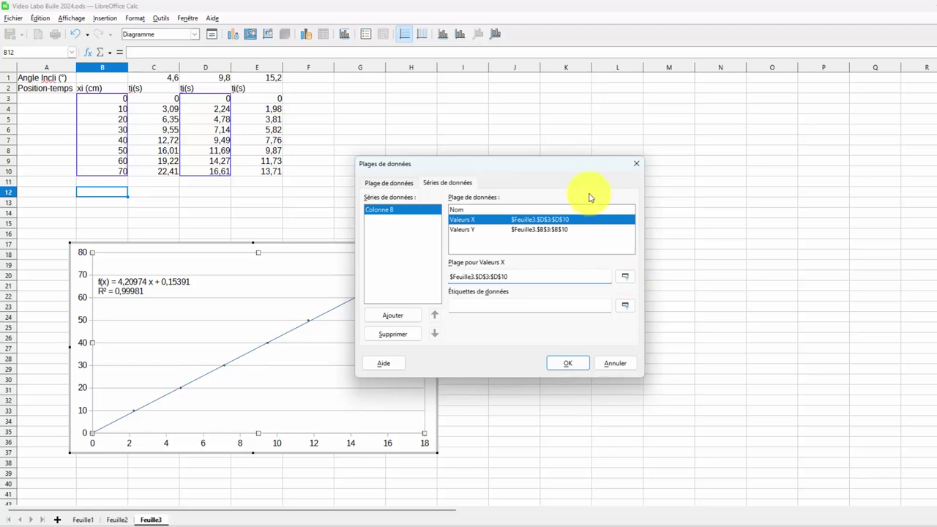
# Change the series' X values to the 15,2° times in E3:E10 and move the chart beside the data table, over columns H to O.
pyautogui.moveTo(586, 166); pyautogui.dragTo(718, 150)
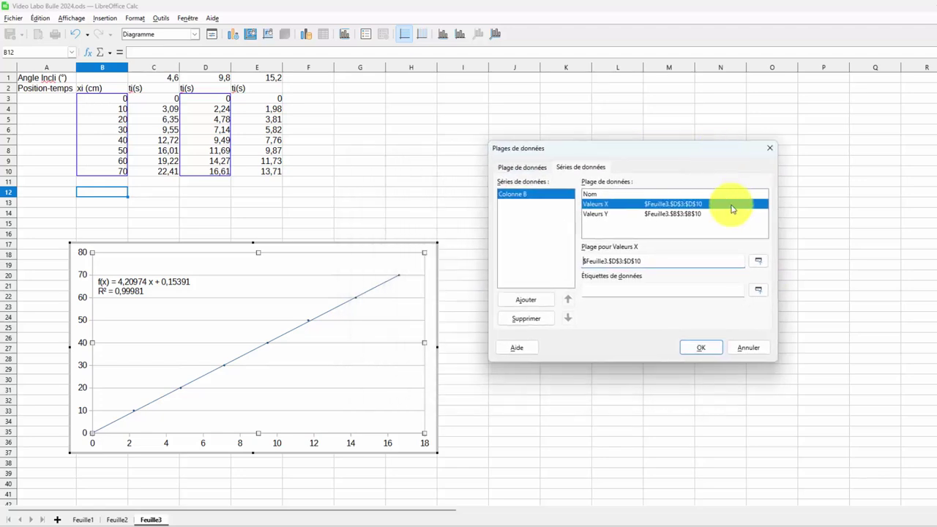
pyautogui.click(759, 262)
pyautogui.click(268, 103)
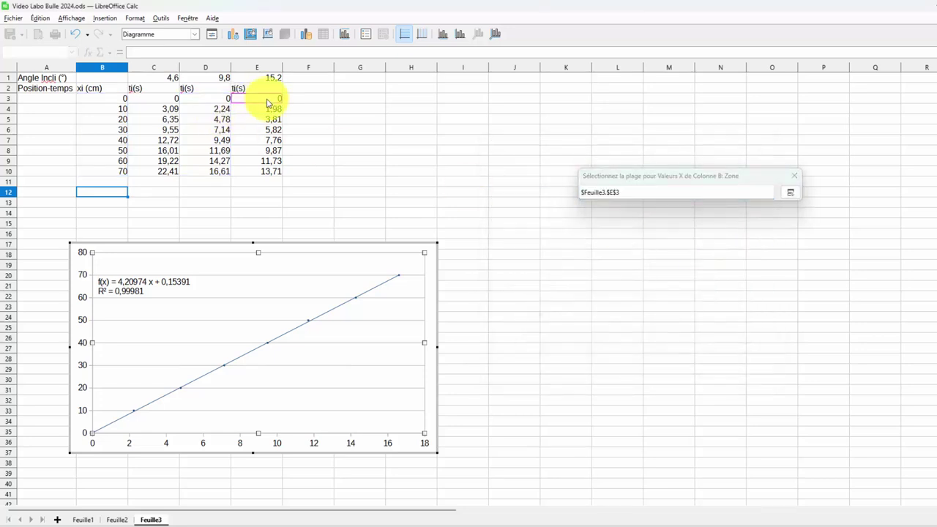
pyautogui.moveTo(268, 102); pyautogui.dragTo(266, 171)
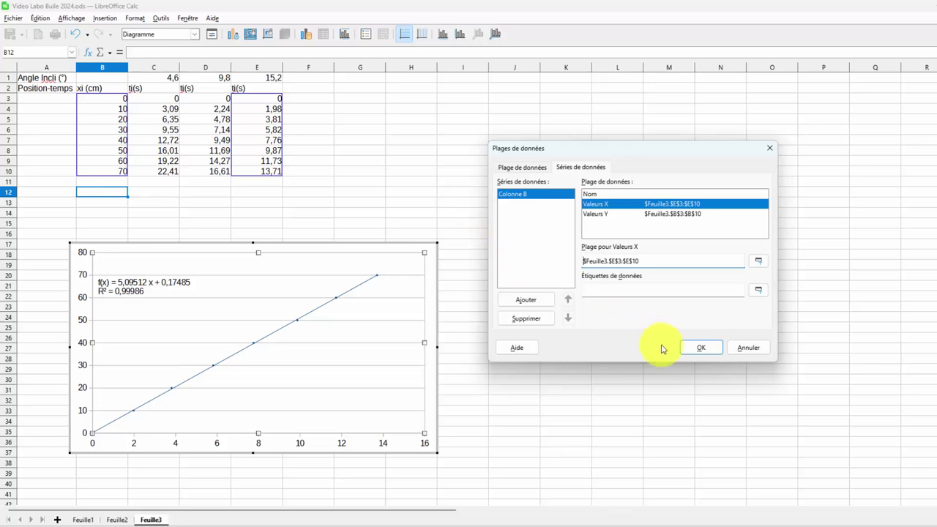
pyautogui.click(704, 349)
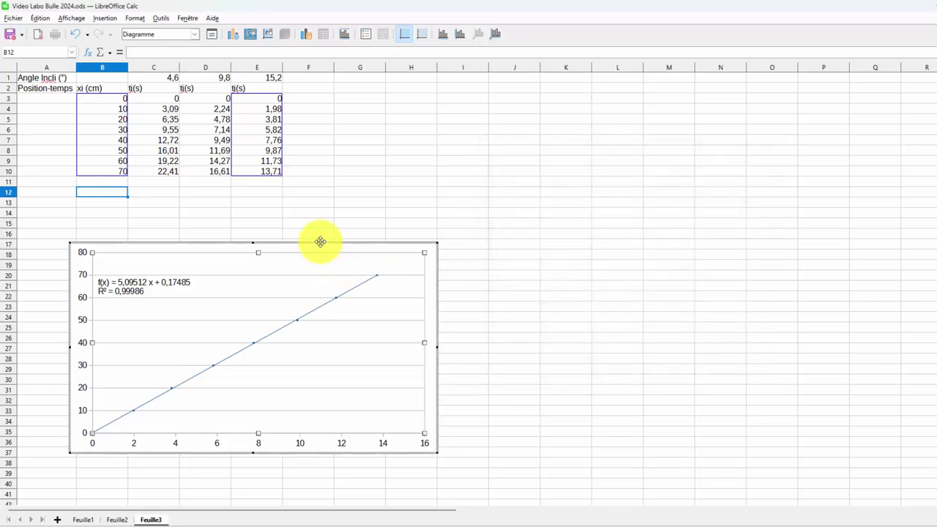
pyautogui.moveTo(320, 242); pyautogui.dragTo(598, 89)
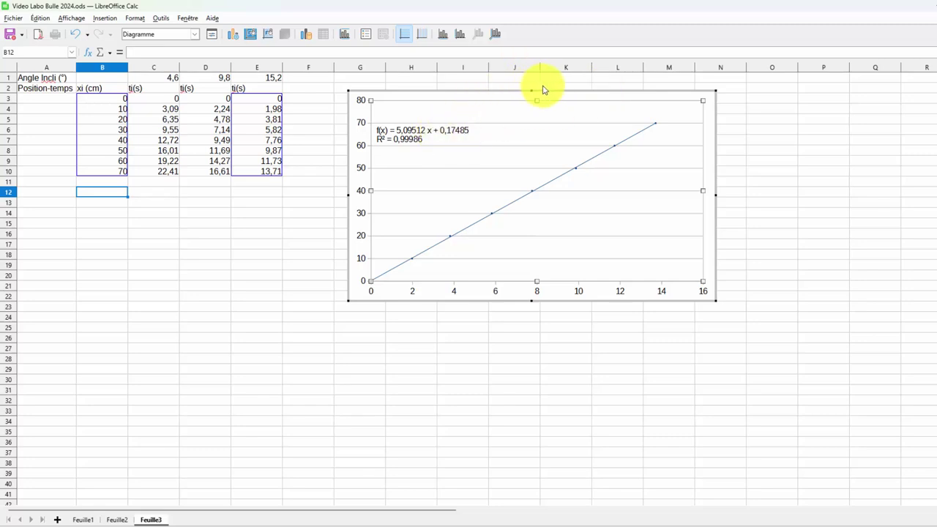
pyautogui.moveTo(554, 90); pyautogui.dragTo(620, 90)
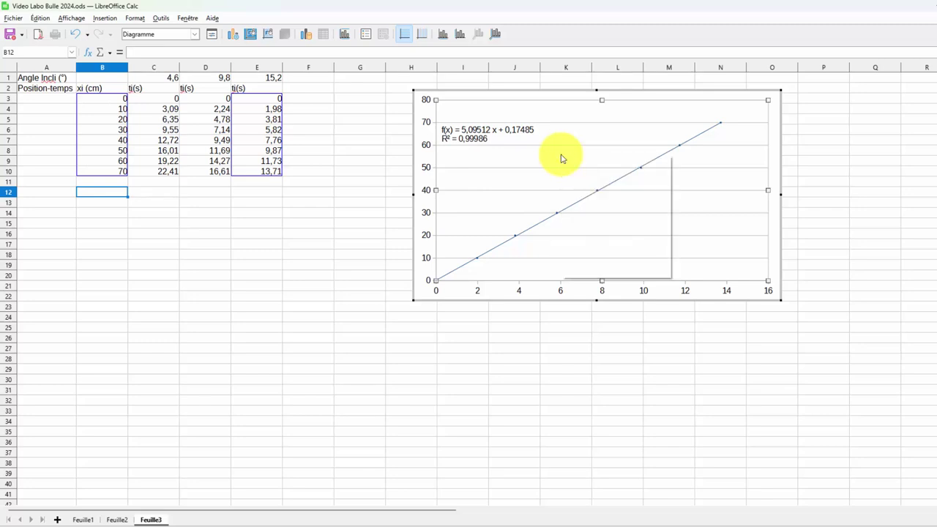
# Title the chart's X axis "temps (s)" and its Y axis "position (cm)", and leave chart editing.
pyautogui.rightClick(560, 154)
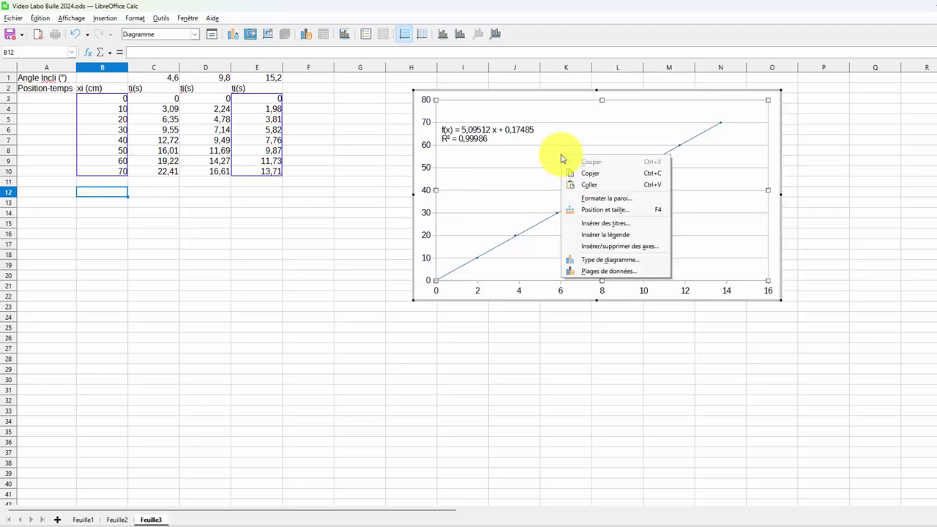
pyautogui.click(613, 225)
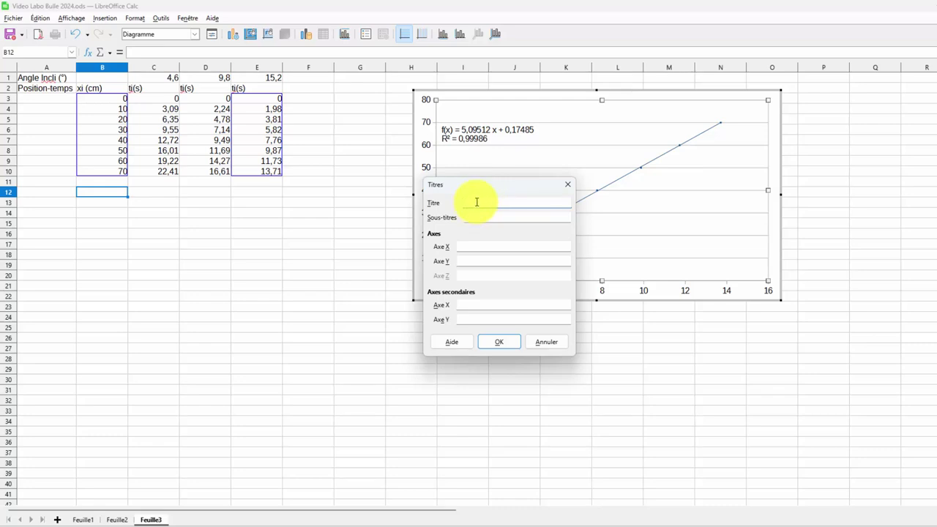
pyautogui.click(466, 246)
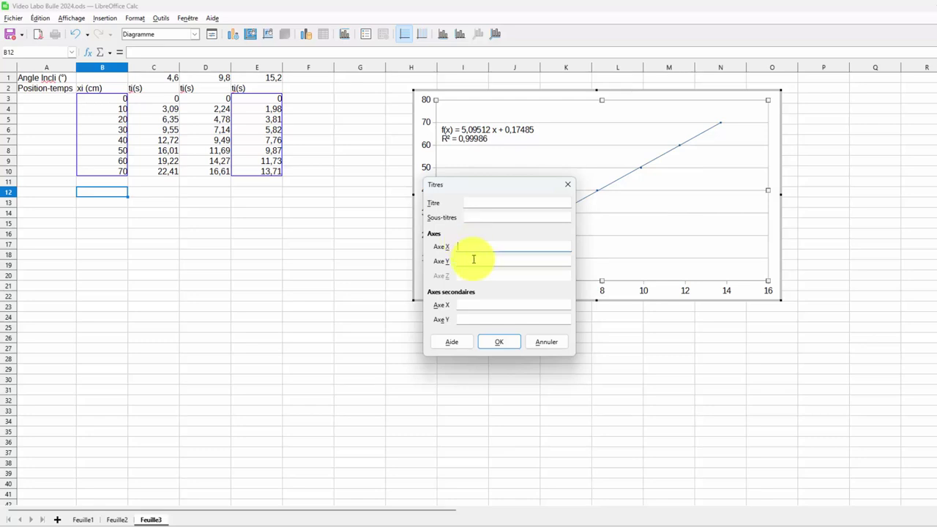
pyautogui.click(473, 260)
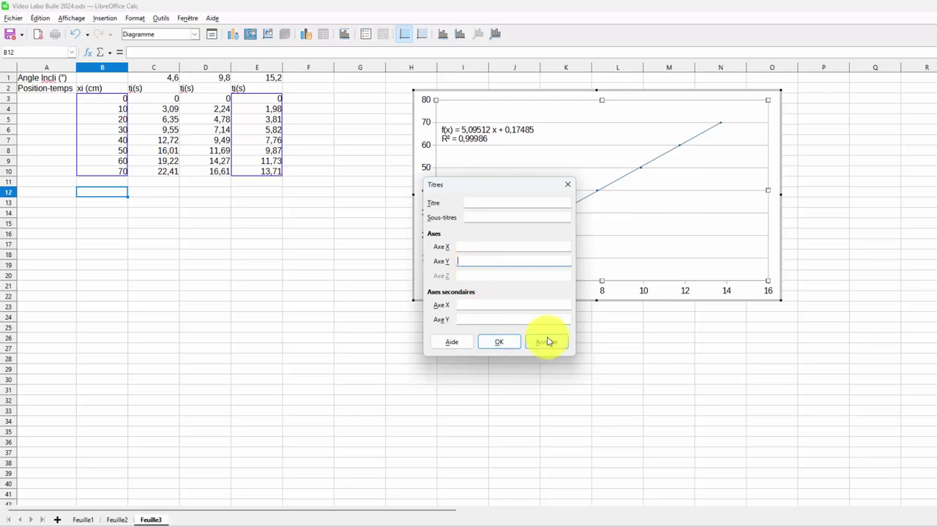
pyautogui.click(477, 248)
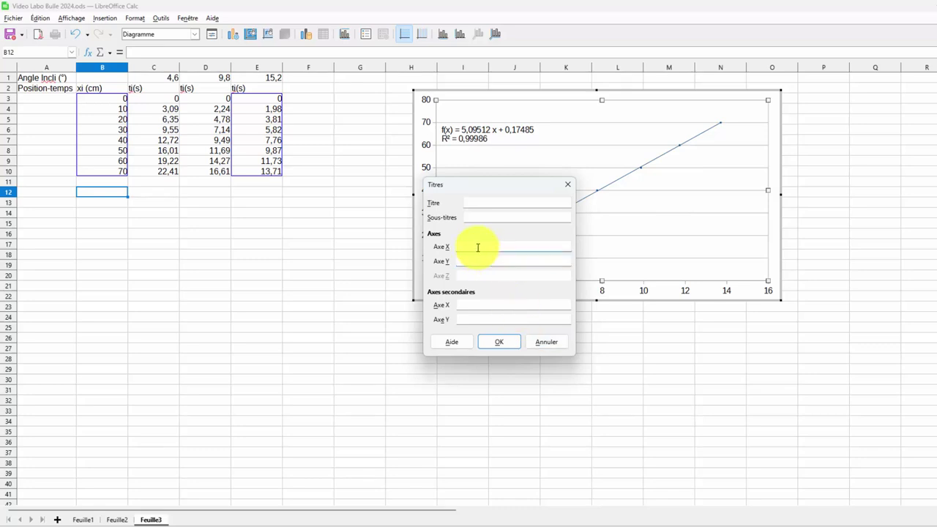
pyautogui.write('temps (s)')
pyautogui.click(464, 262)
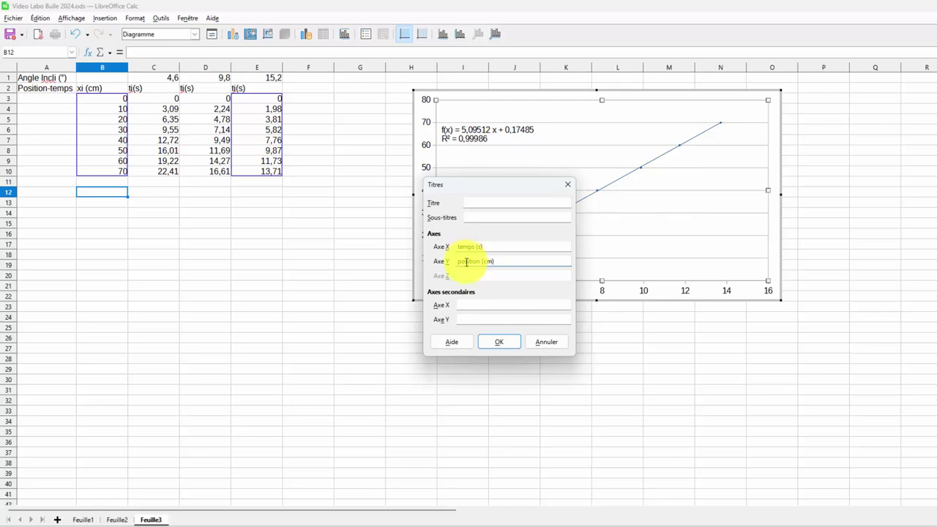
pyautogui.write('position (cm)')
pyautogui.click(499, 342)
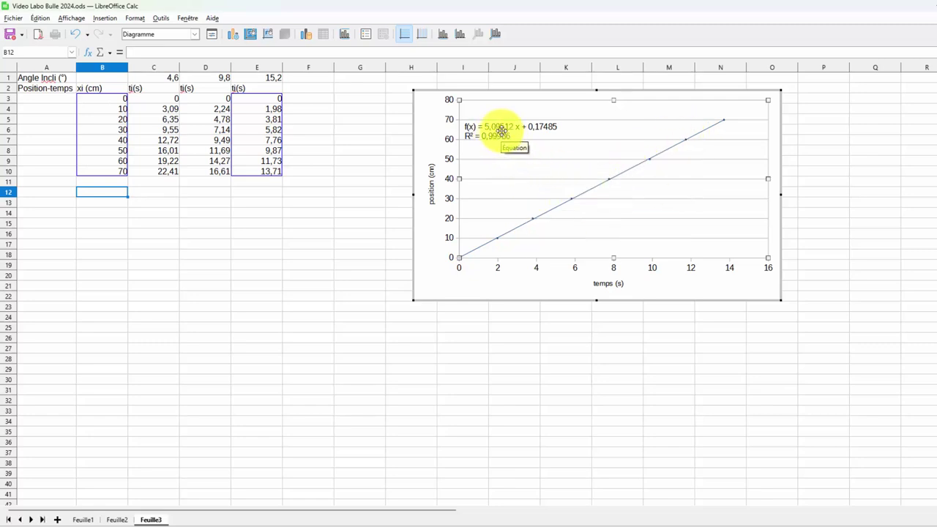
pyautogui.click(42, 194)
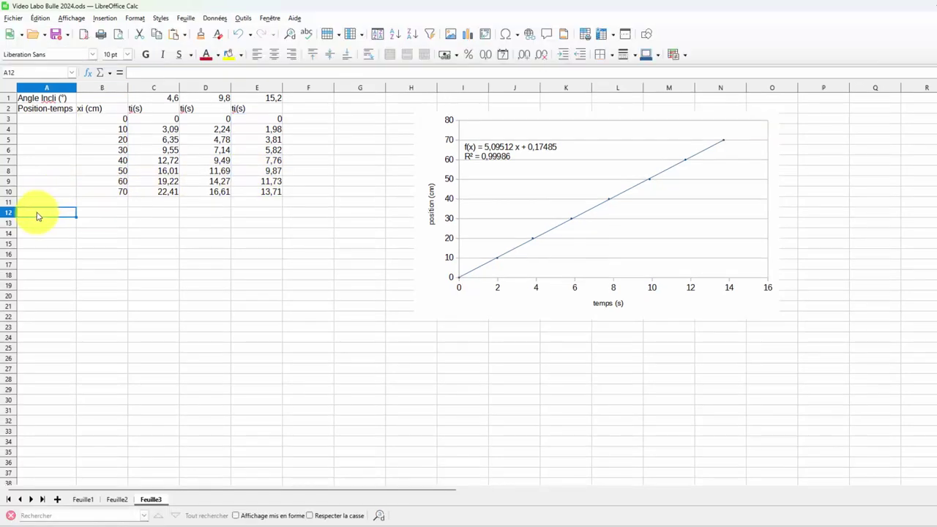
# Label cell A12 "Estimation par La pente", with a line break before "La pente".
pyautogui.write('Estimation')
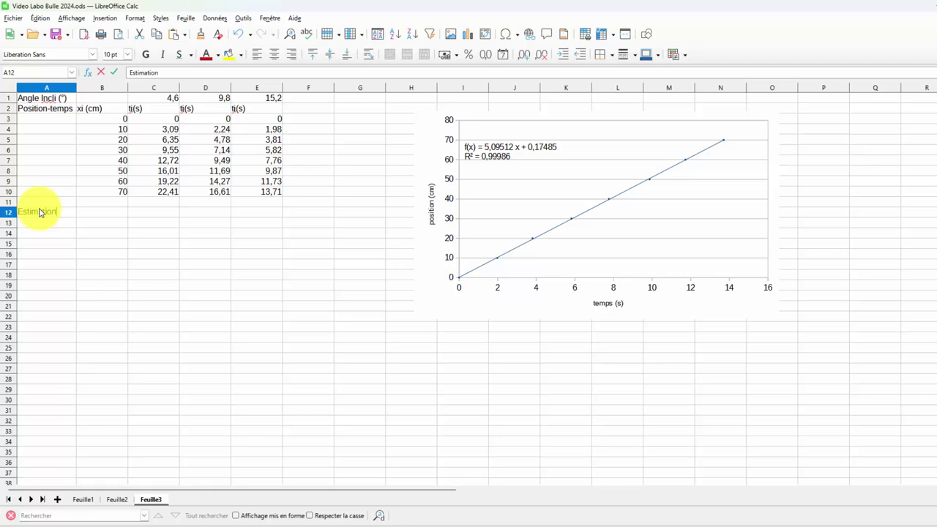
pyautogui.write(' par')
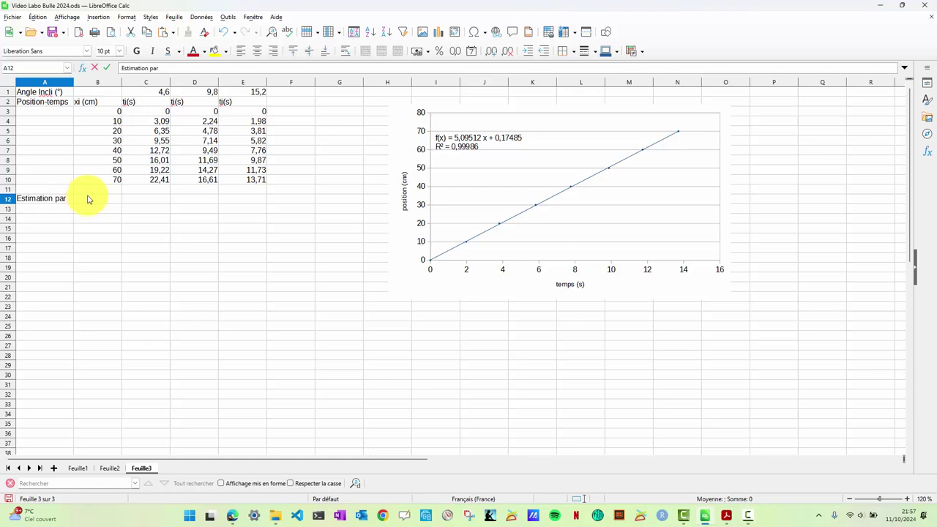
pyautogui.write(' la pente')
pyautogui.hotkey('ctrl', 'Return')
pyautogui.click(95, 235)
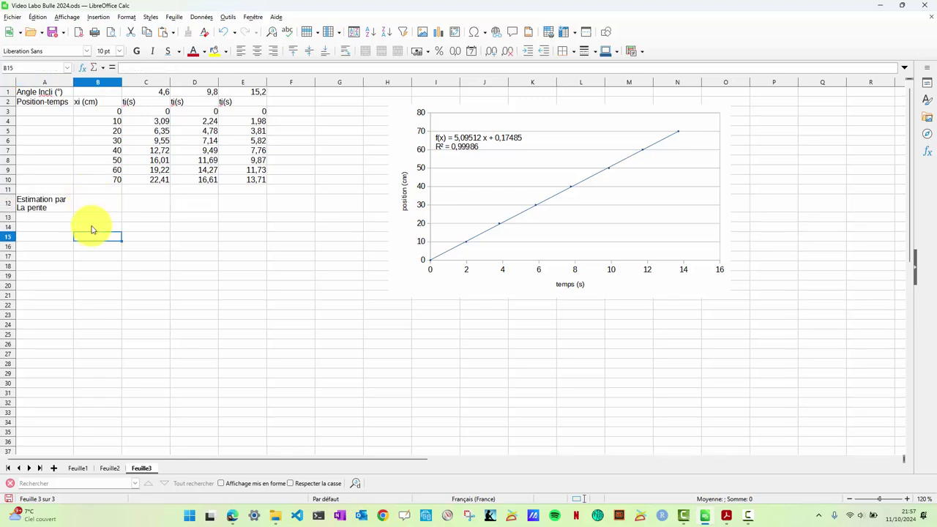
# Calculate the slope for the 4,6° incline in C12 with =PENTE(B3:B10;C3:C10).
pyautogui.click(145, 211)
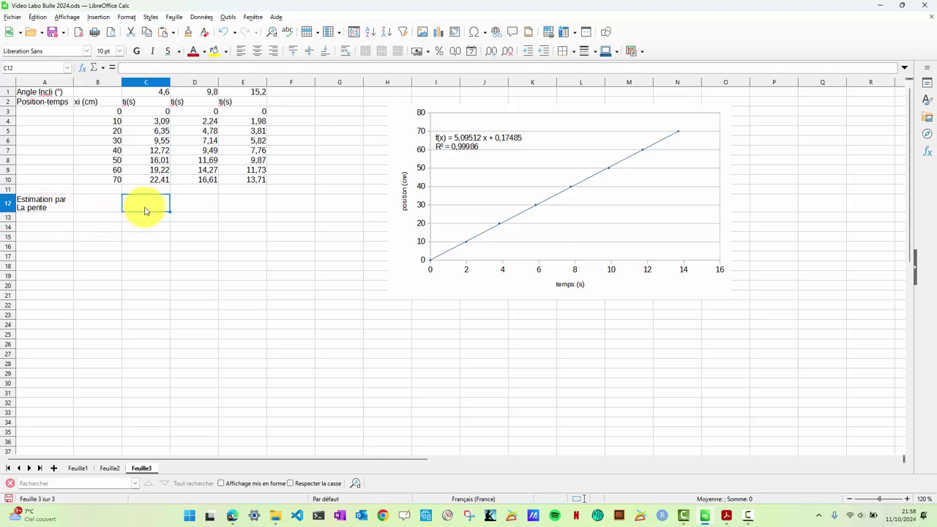
pyautogui.write('=')
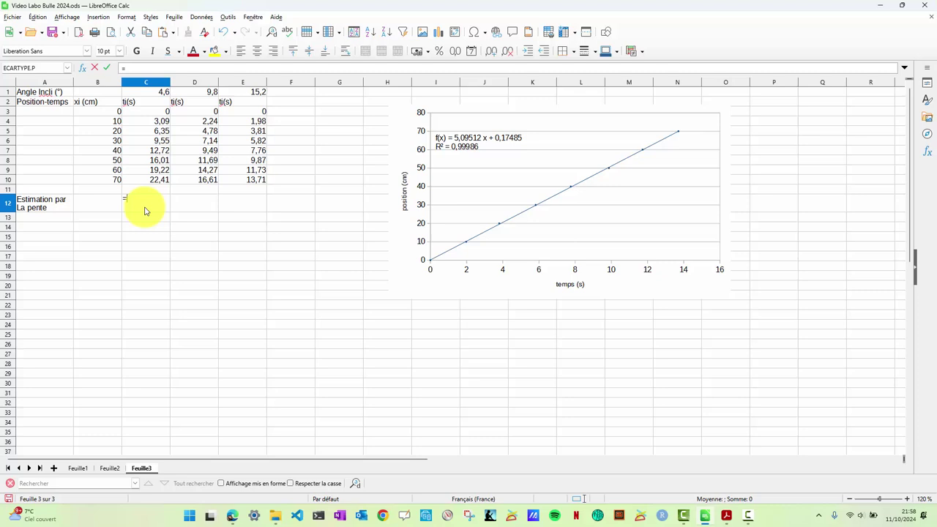
pyautogui.write('pente')
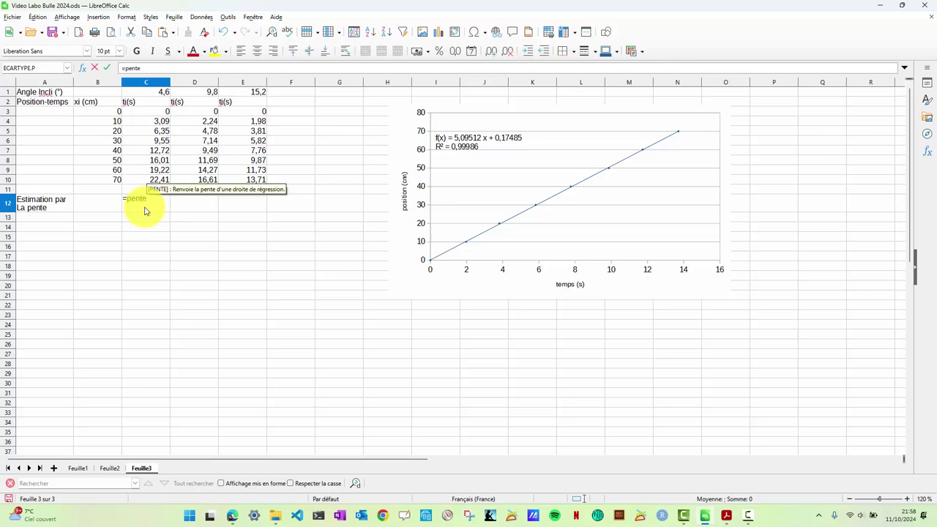
pyautogui.write('(')
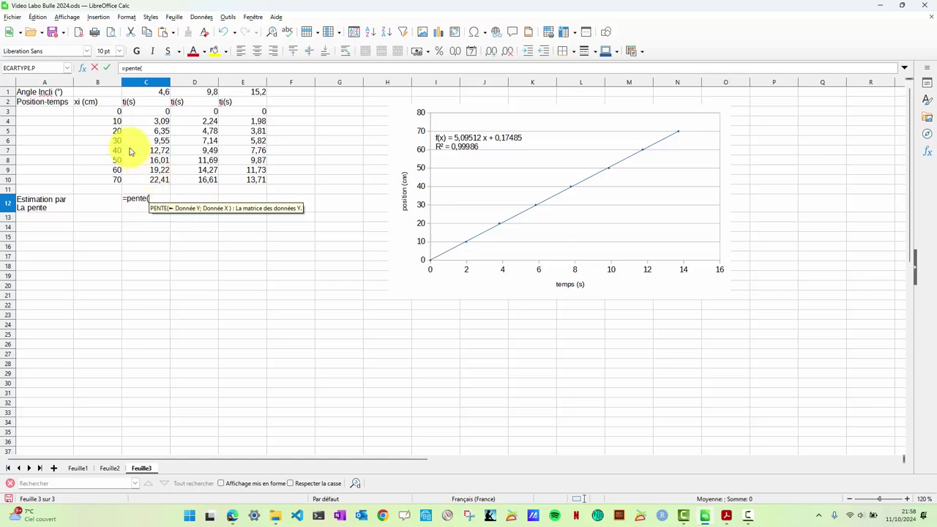
pyautogui.click(110, 114)
pyautogui.moveTo(109, 117); pyautogui.dragTo(111, 181)
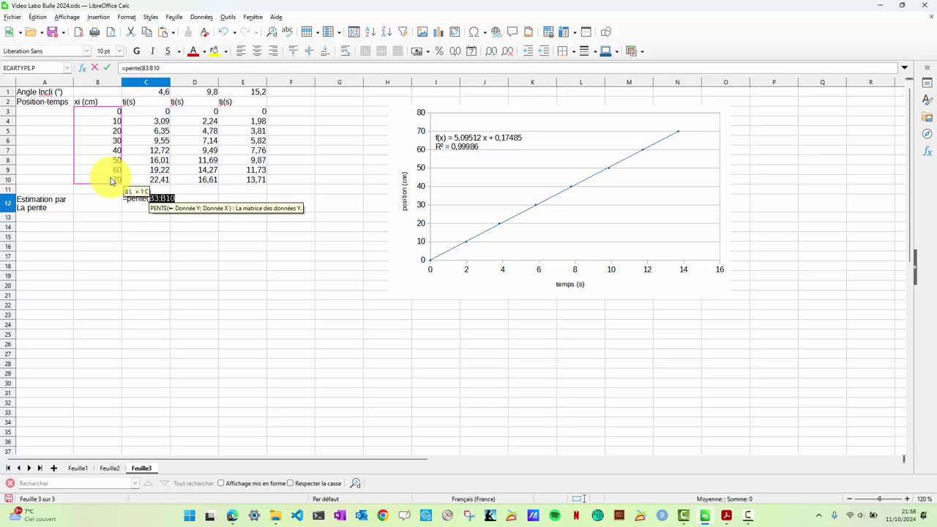
pyautogui.write(';')
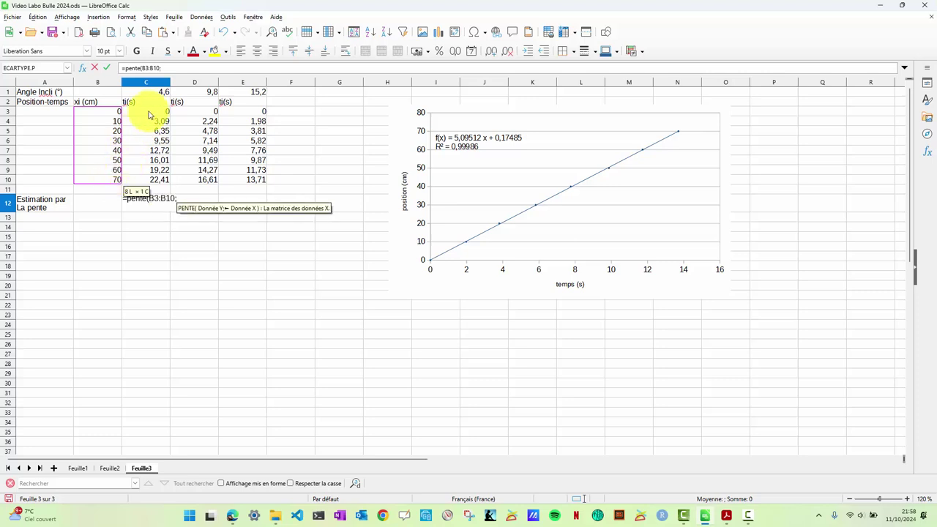
pyautogui.moveTo(154, 111); pyautogui.dragTo(153, 181)
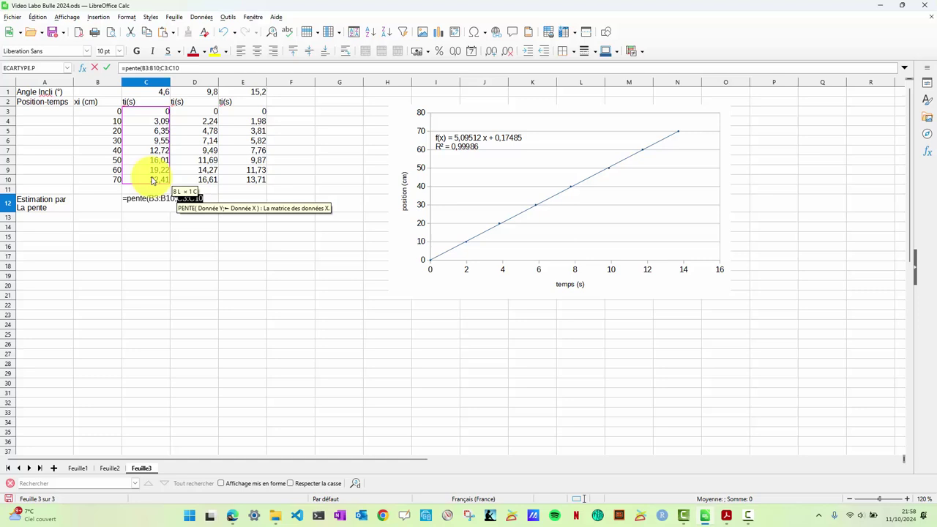
pyautogui.write(')')
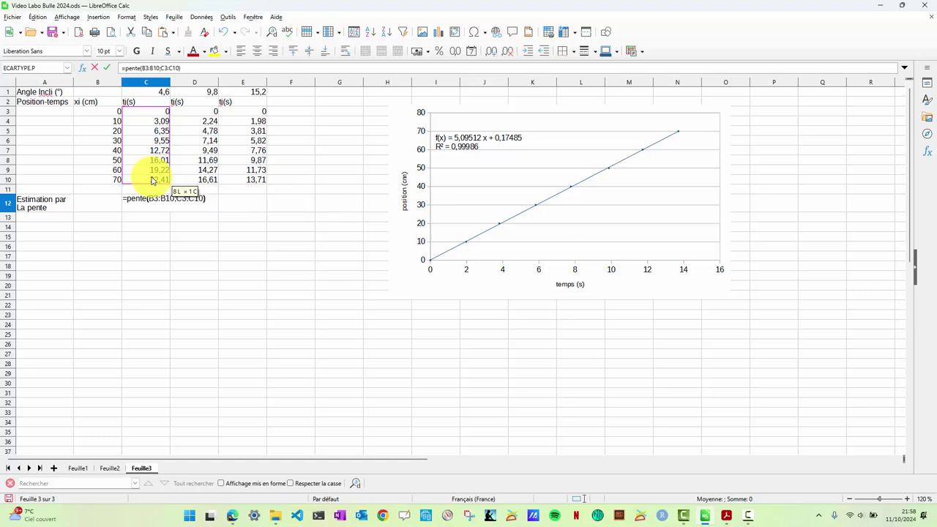
pyautogui.press('Return')
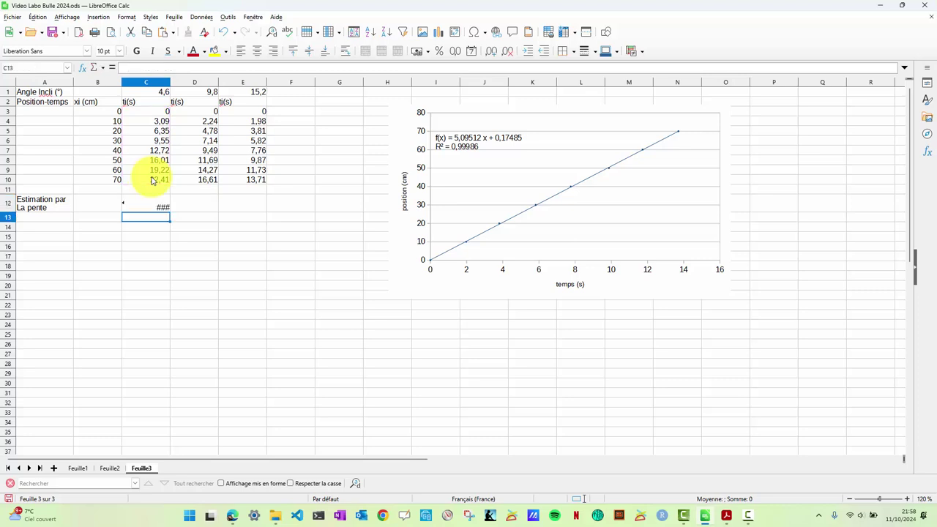
# Format the slope in C12 as a number with 2 decimal places.
pyautogui.click(157, 206)
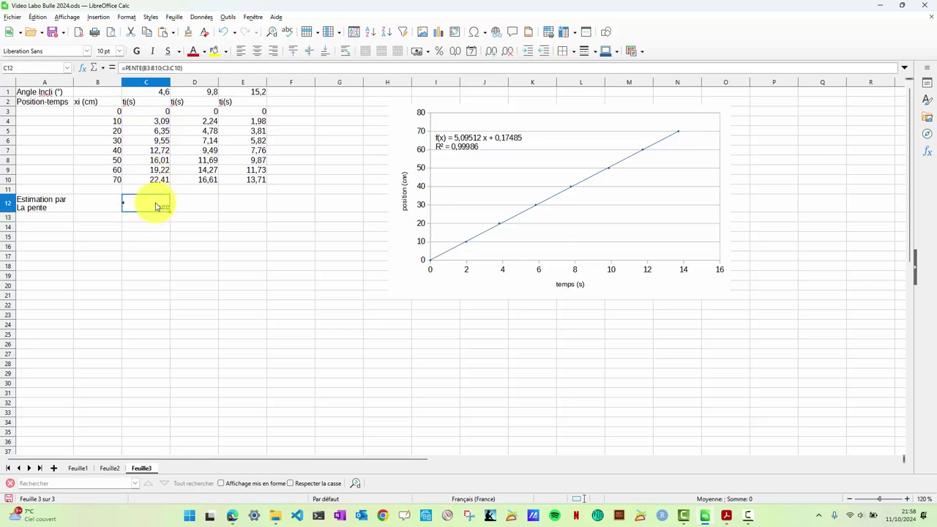
pyautogui.rightClick(156, 204)
pyautogui.click(220, 360)
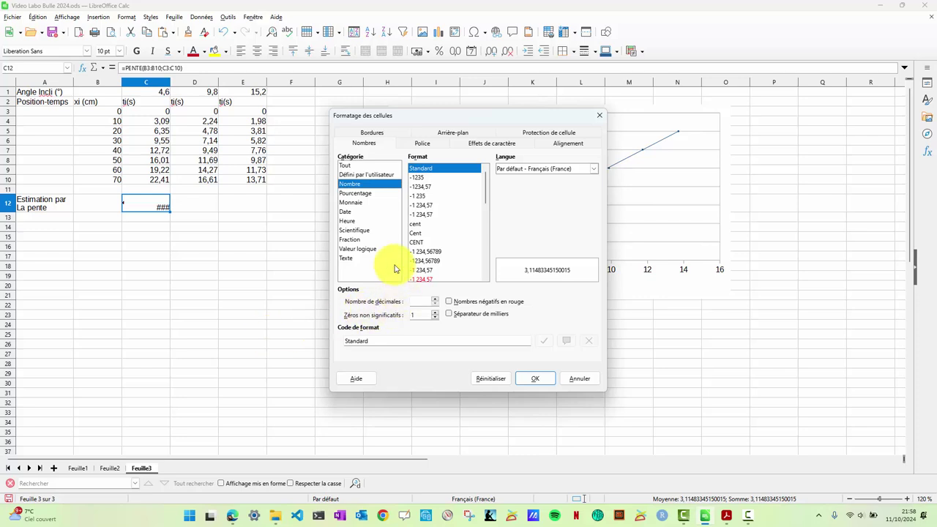
pyautogui.click(435, 300)
pyautogui.click(434, 299)
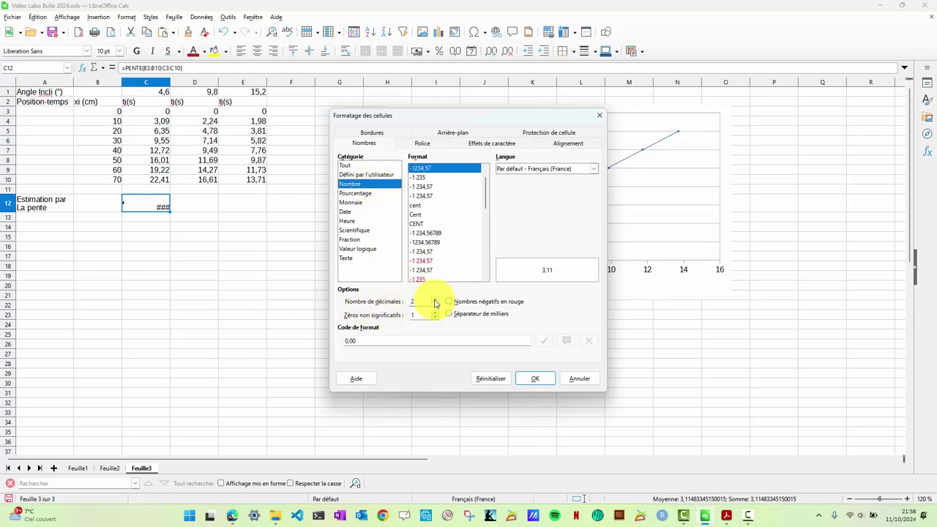
pyautogui.click(536, 379)
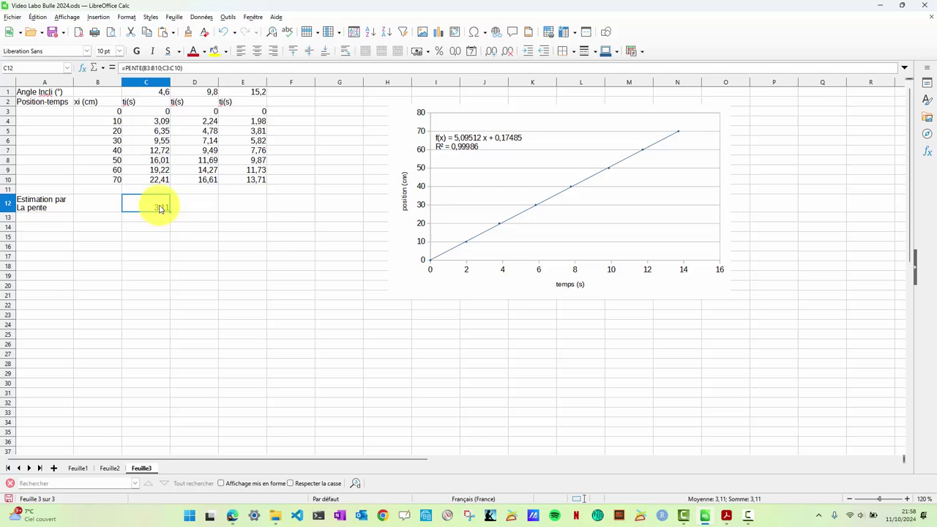
# Label cell A13 "Coefficient de Détermination", with a line break before the last word.
pyautogui.click(44, 217)
pyautogui.write('C')
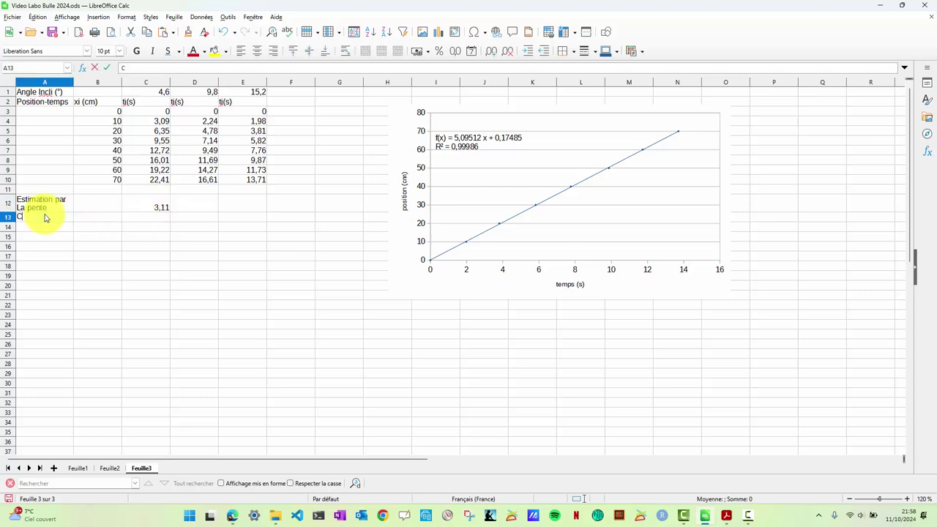
pyautogui.write('oefficient de dét')
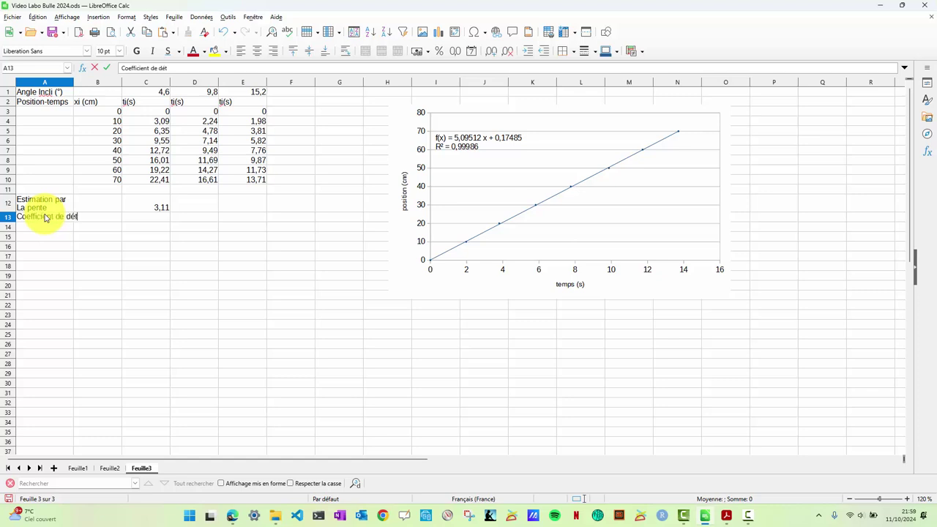
pyautogui.write('ermination')
pyautogui.press('Return')
pyautogui.click(59, 217)
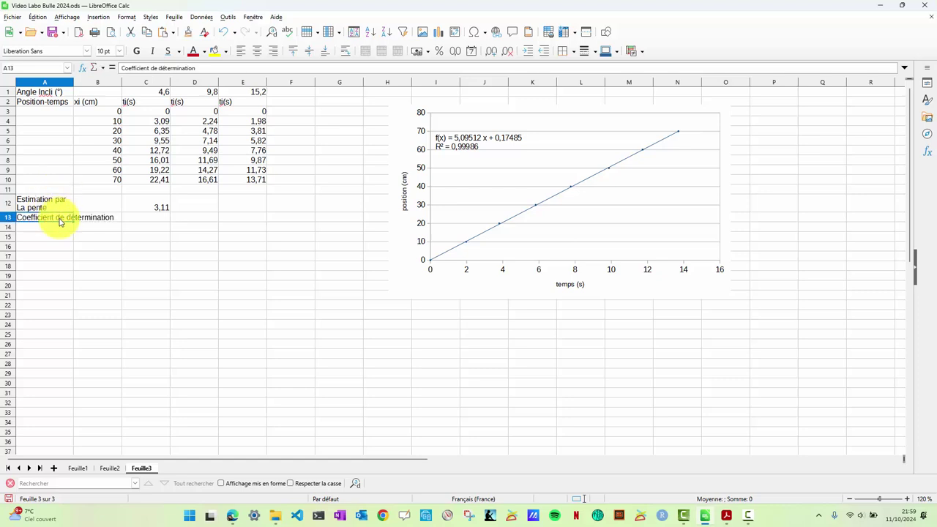
pyautogui.click(157, 68)
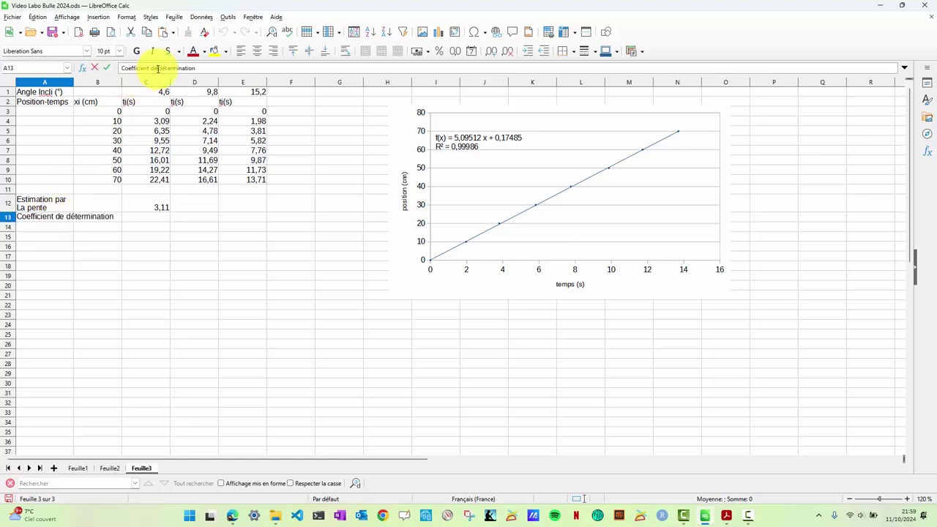
pyautogui.hotkey('ctrl', 'Return')
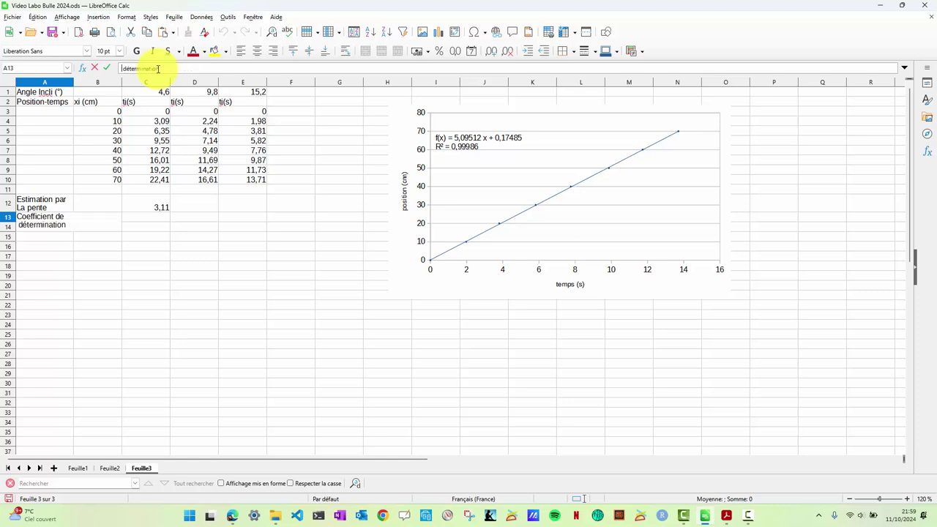
# Calculate the coefficient of determination for the 4,6° incline in C13 with =COEFFICIENT.DETERMINATION(B3:B10;C3:C10).
pyautogui.click(153, 221)
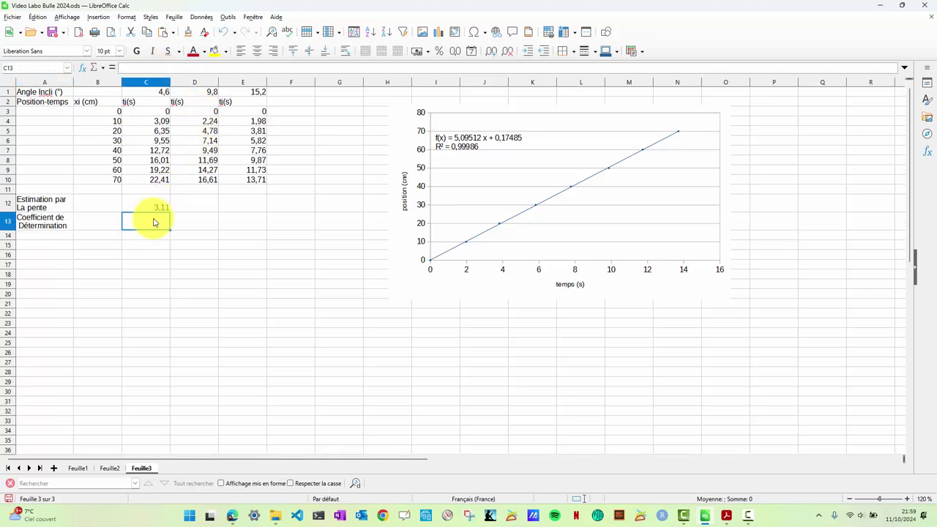
pyautogui.write('=coeff')
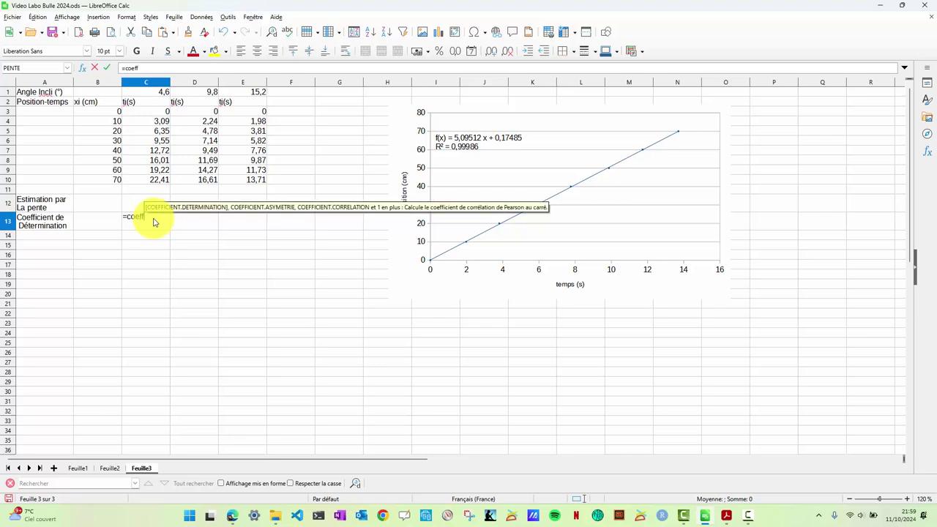
pyautogui.press('Return')
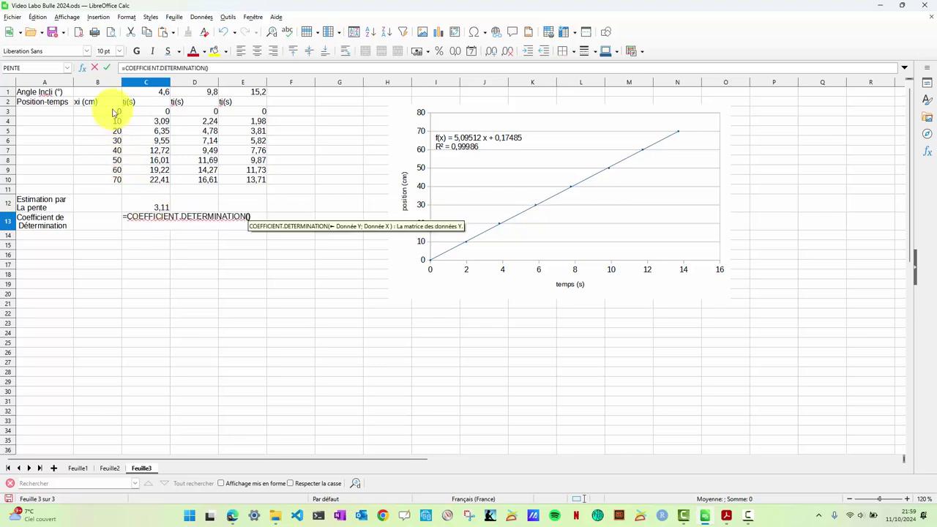
pyautogui.moveTo(114, 112); pyautogui.dragTo(109, 180)
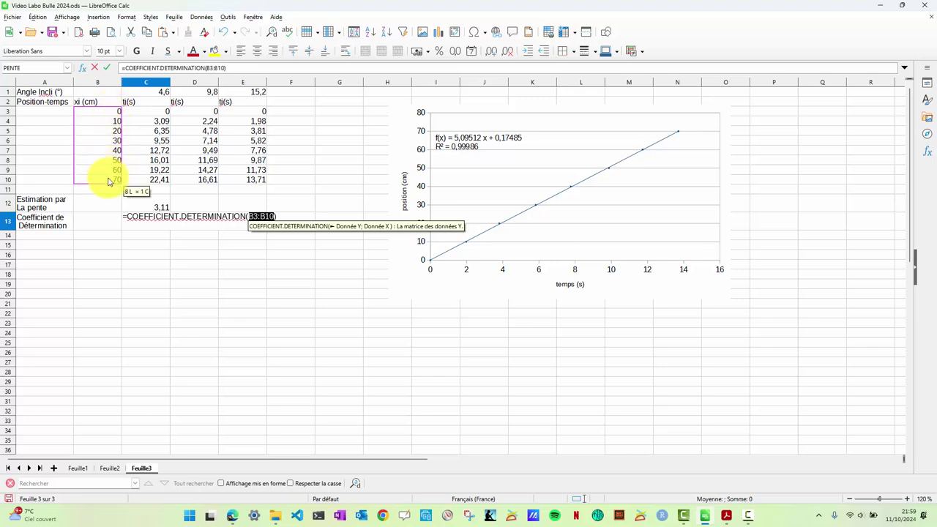
pyautogui.write(';')
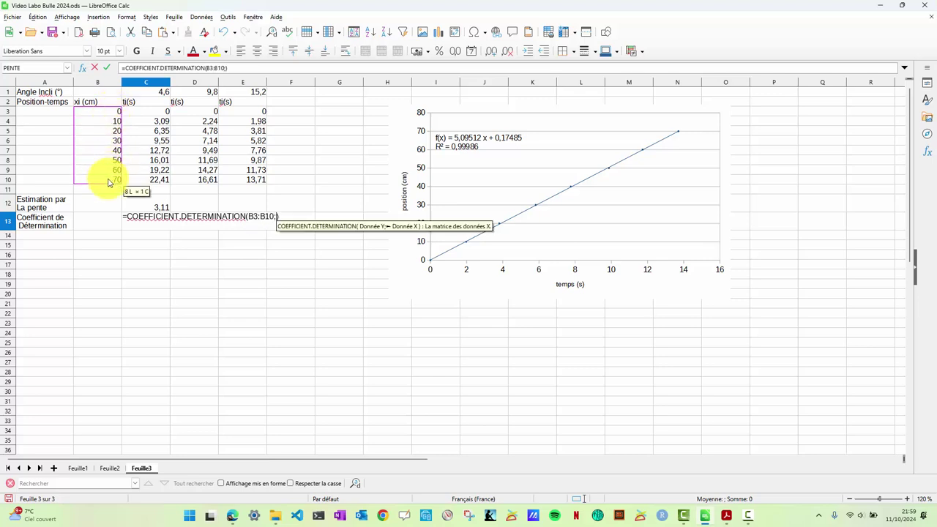
pyautogui.moveTo(144, 117); pyautogui.dragTo(150, 180)
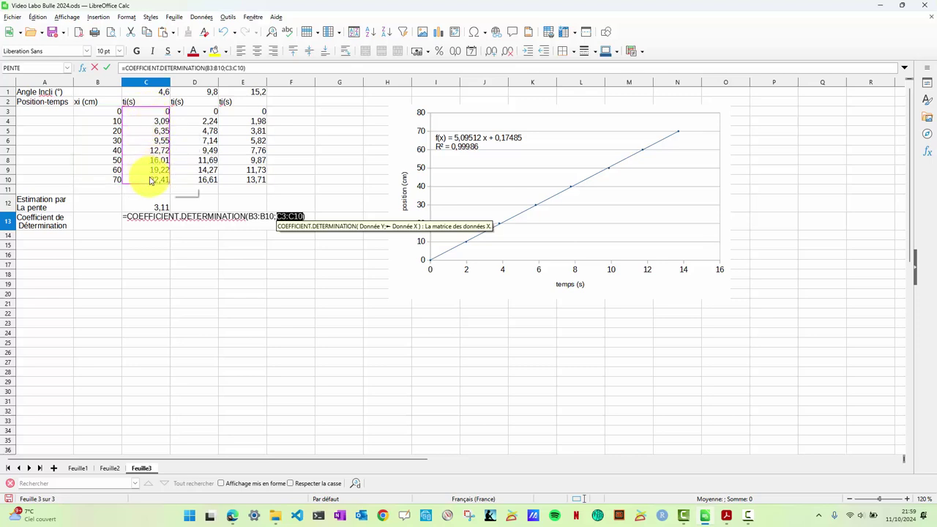
pyautogui.press('Return')
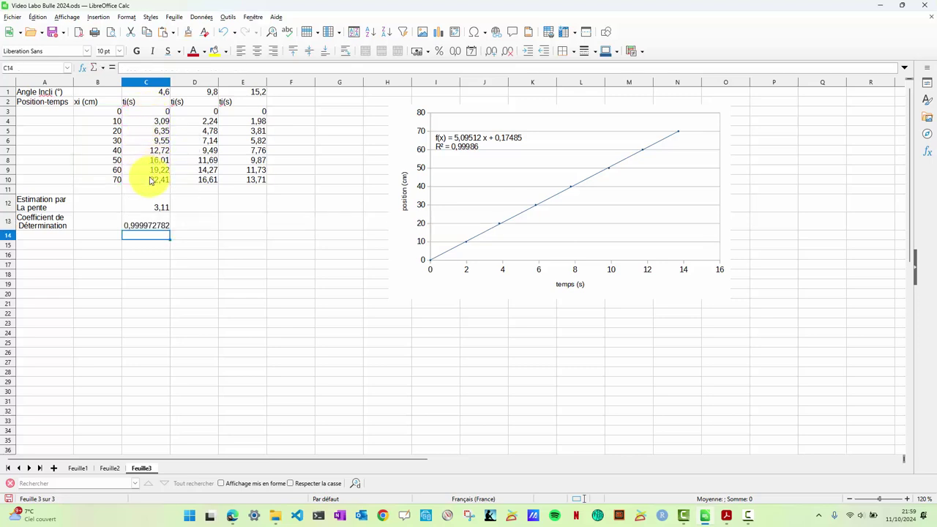
# Format the coefficient of determination in C13 as a number with 5 decimal places.
pyautogui.click(150, 227)
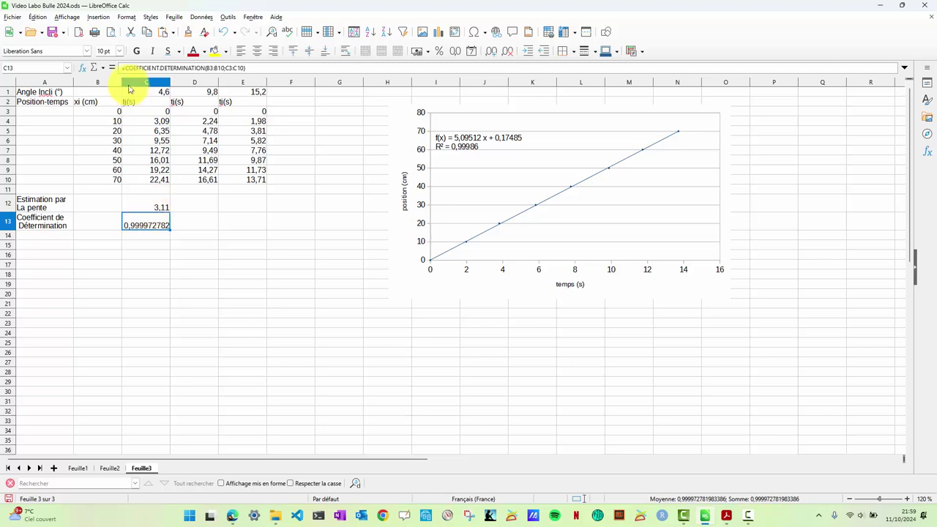
pyautogui.click(153, 204)
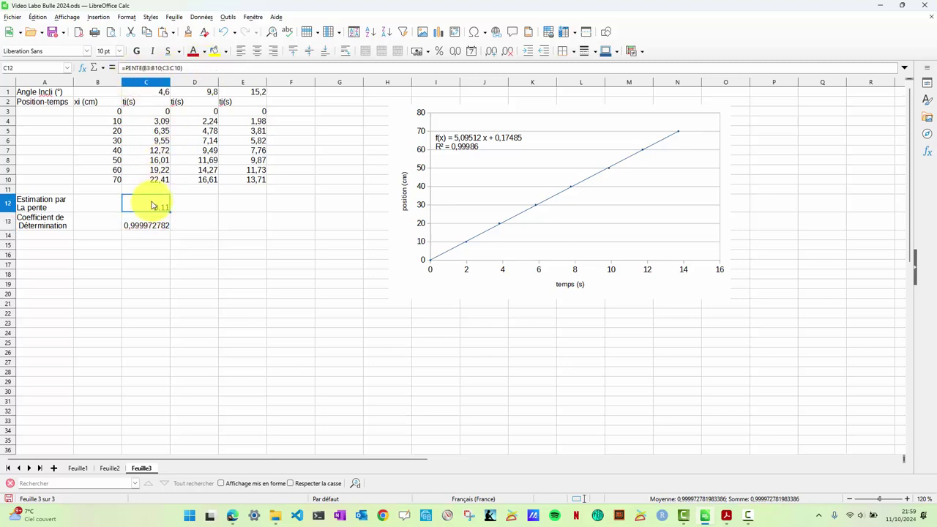
pyautogui.click(151, 225)
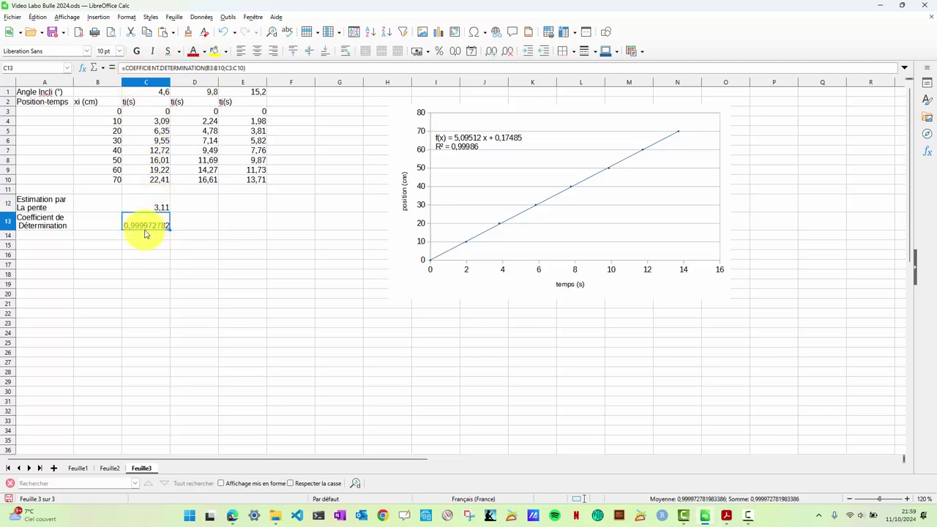
pyautogui.rightClick(152, 221)
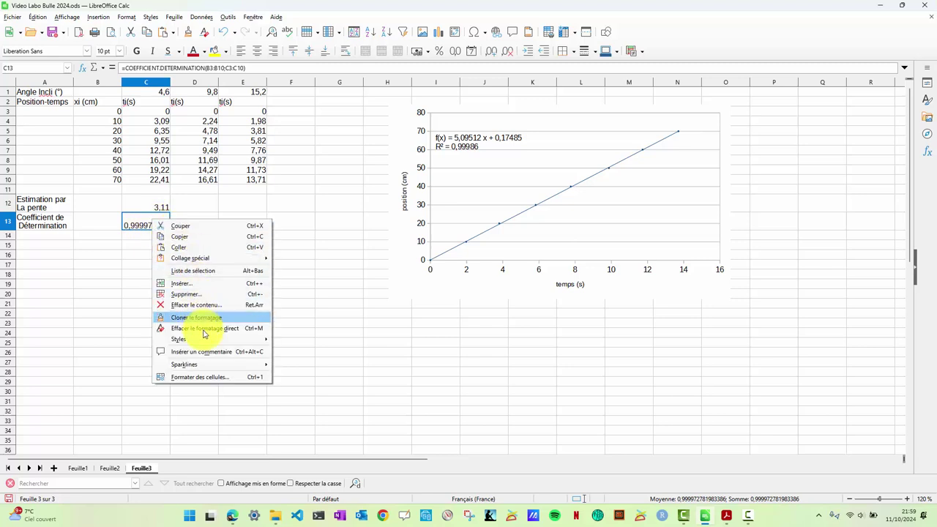
pyautogui.click(215, 379)
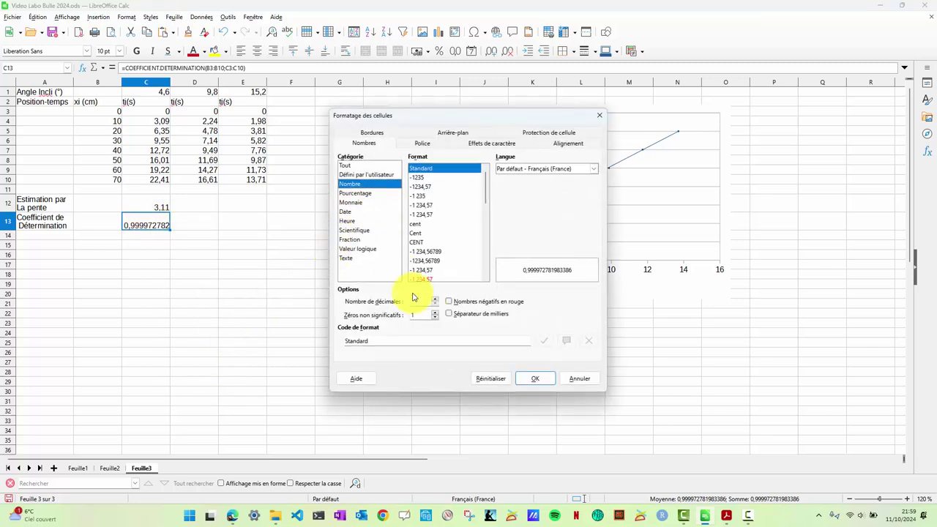
pyautogui.click(436, 299)
pyautogui.click(435, 299)
pyautogui.click(435, 298)
pyautogui.click(435, 298)
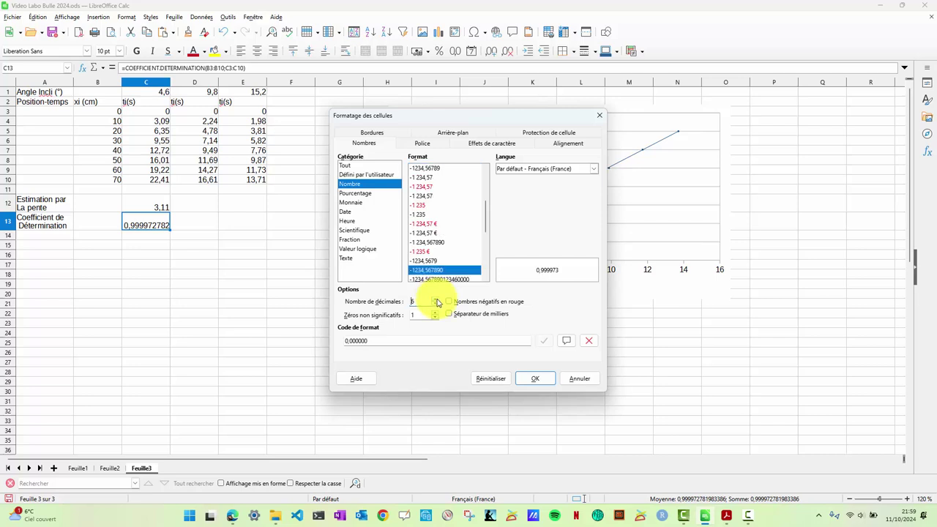
pyautogui.click(435, 299)
pyautogui.click(535, 378)
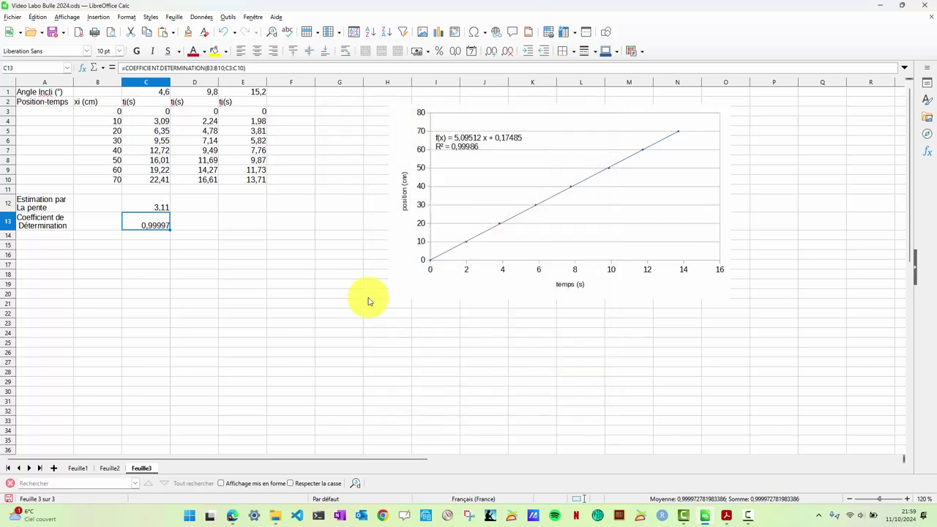
# Make the position range's column absolute in the slope formula in C12, giving =PENTE($B3:$B10;C3:C10).
pyautogui.click(156, 208)
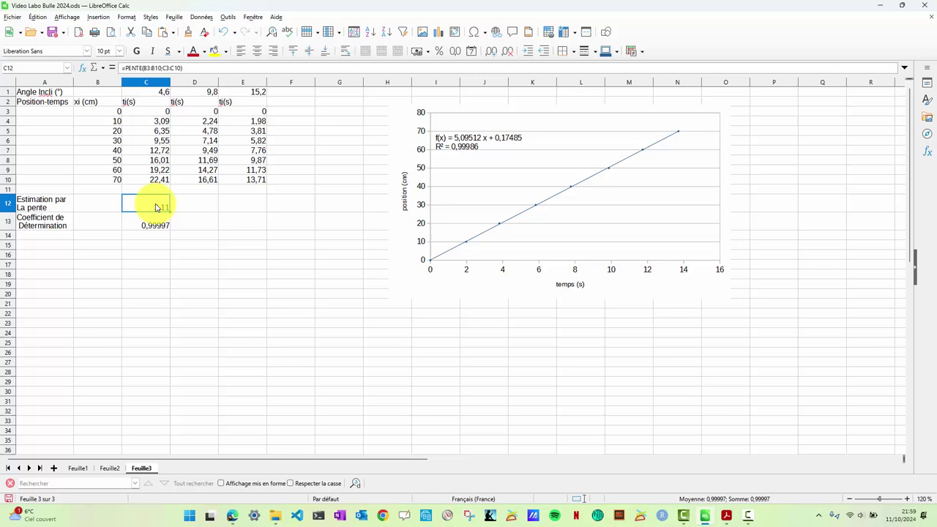
pyautogui.click(157, 67)
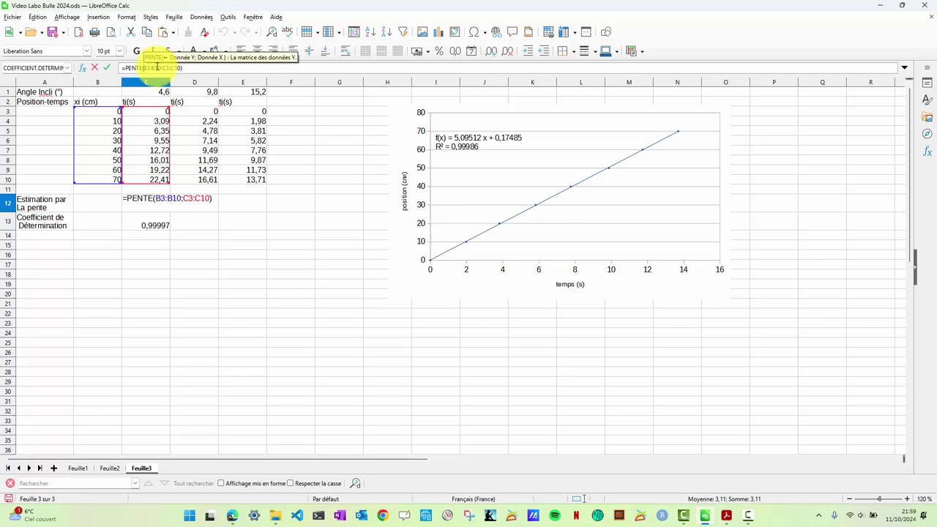
pyautogui.write('$')
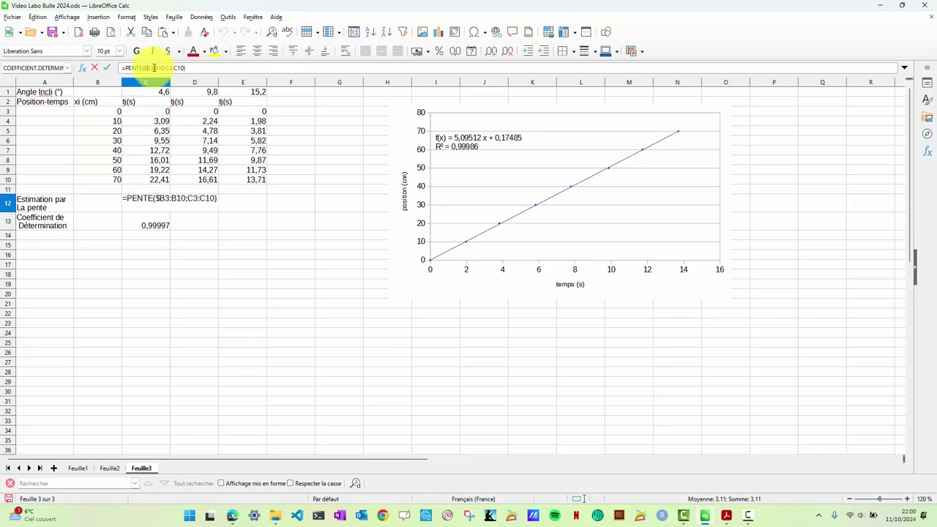
pyautogui.click(156, 68)
pyautogui.write('$')
pyautogui.press('Return')
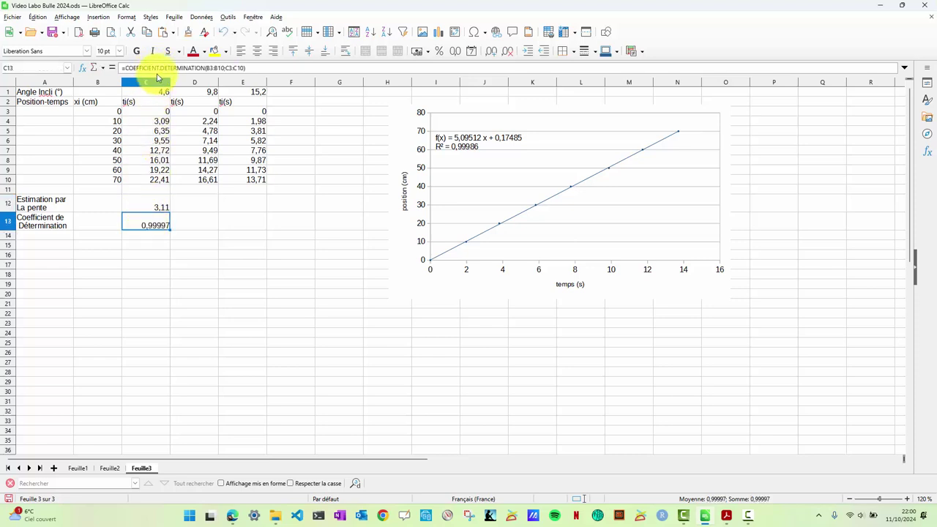
# Make the position range's column absolute in C13, giving =COEFFICIENT.DETERMINATION($B3:$B10;C3:C10).
pyautogui.click(209, 68)
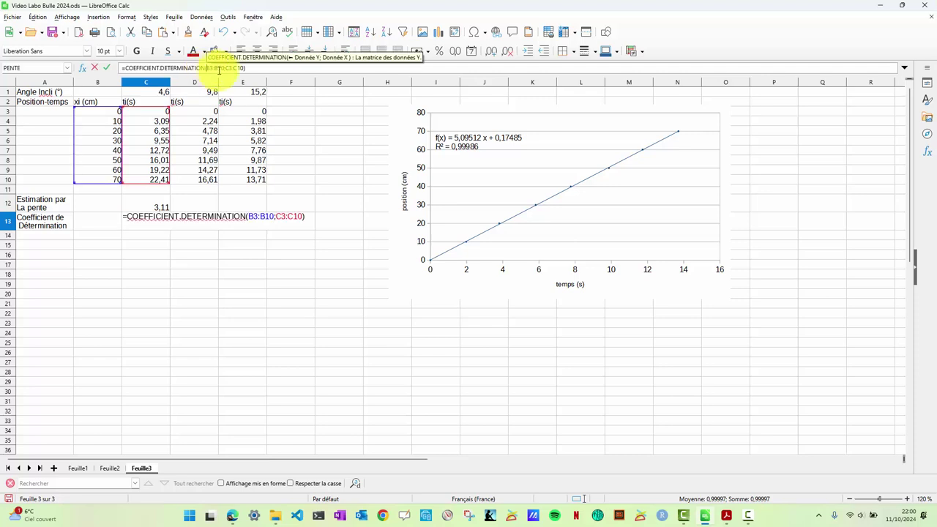
pyautogui.click(218, 67)
pyautogui.write('$')
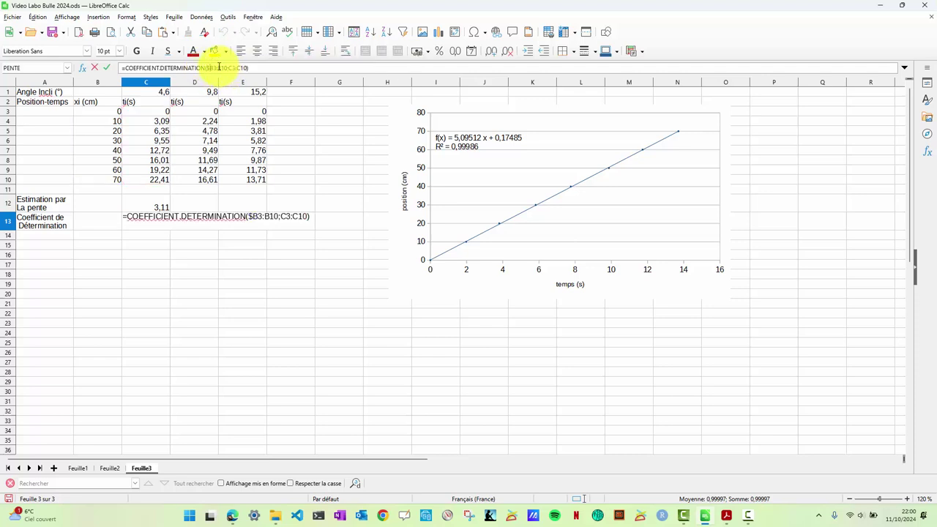
pyautogui.click(225, 68)
pyautogui.write('$')
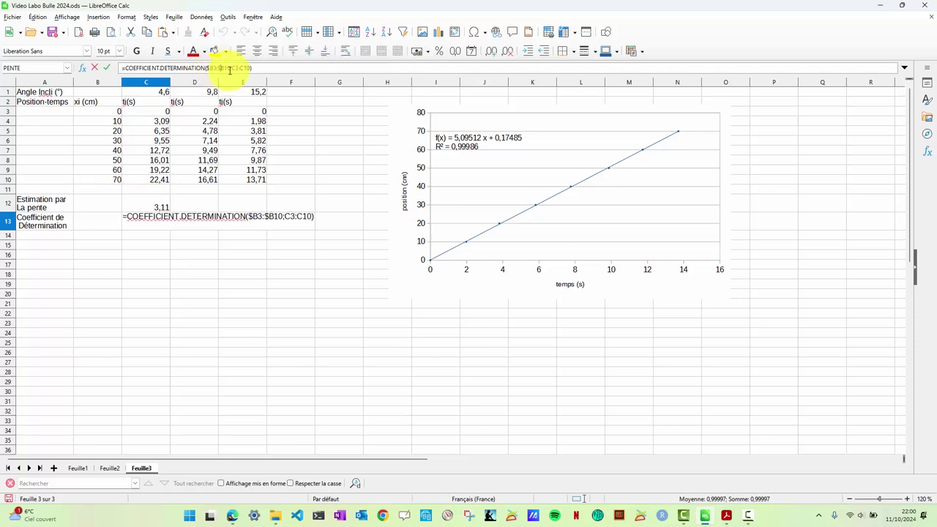
pyautogui.press('Return')
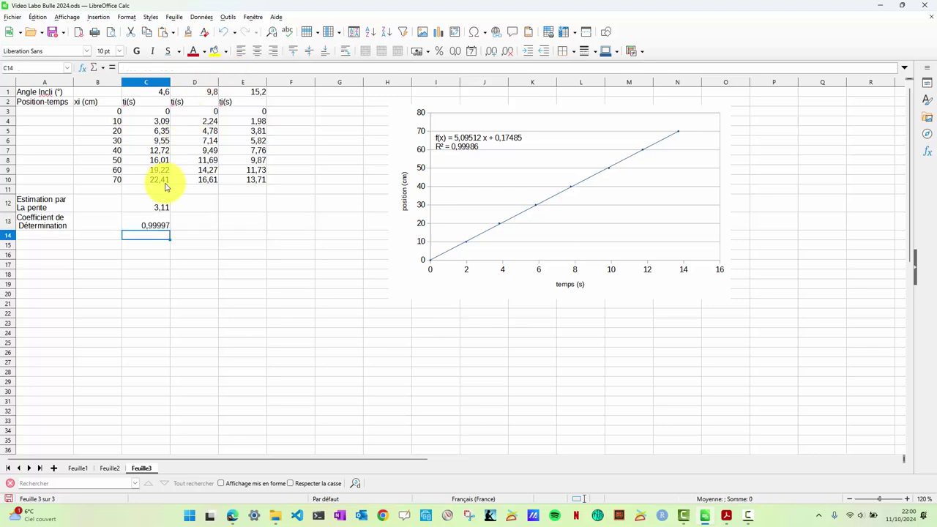
# Copy the slope and determination coefficient formulas from C12:C13 across to columns D and E for the other inclines.
pyautogui.click(156, 205)
pyautogui.moveTo(156, 212); pyautogui.dragTo(245, 231)
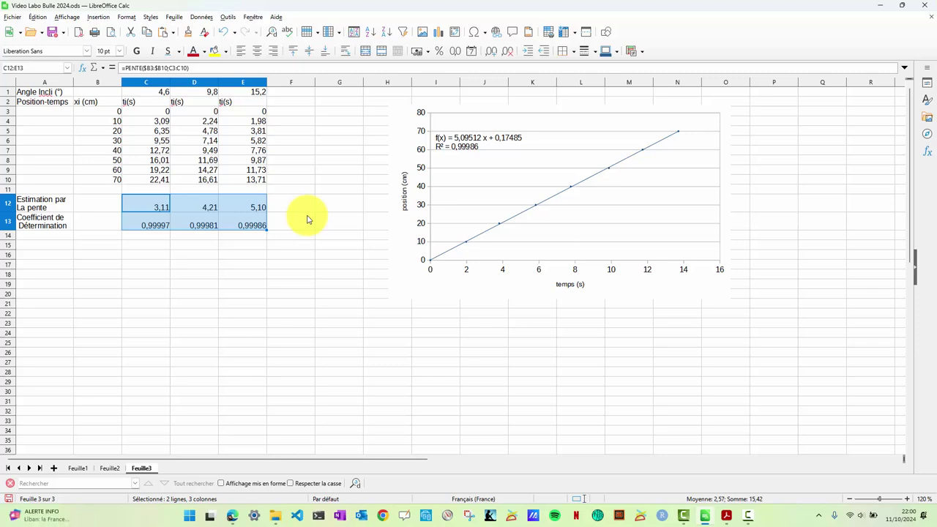
pyautogui.click(156, 257)
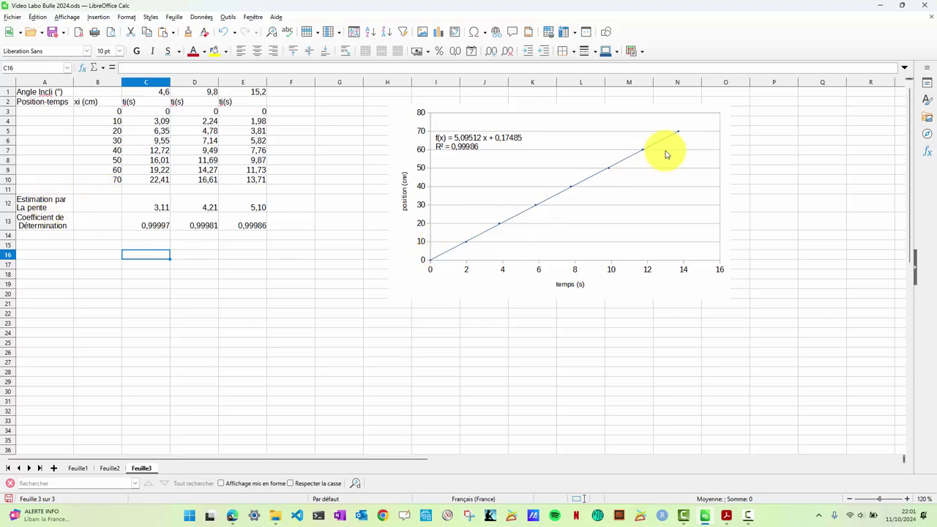
# Switch to Adobe Acrobat and consult RegTheorie_2.pdf for the 95% relative uncertainty formula and its coefficient table.
pyautogui.hotkey('alt', 'Tab')
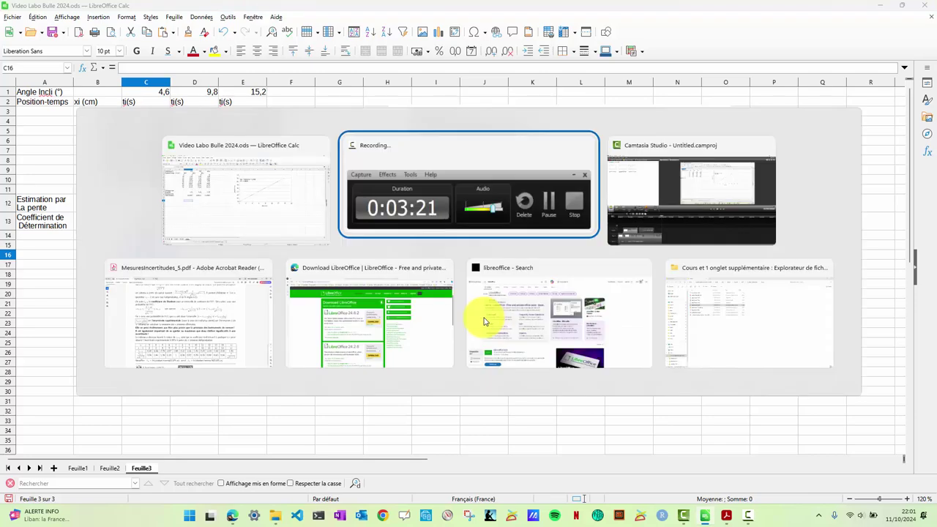
pyautogui.hotkey('alt', 'Tab')
pyautogui.hotkey('alt', 'Tab')
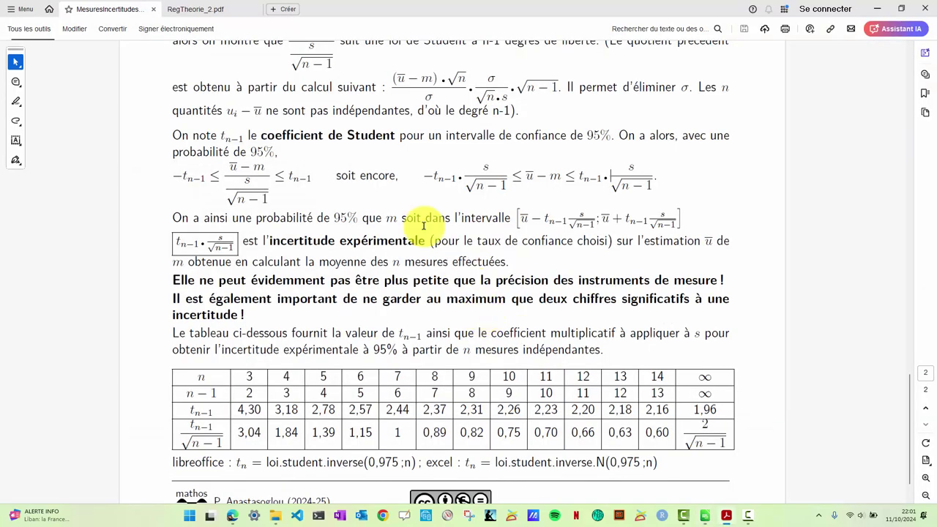
pyautogui.click(220, 10)
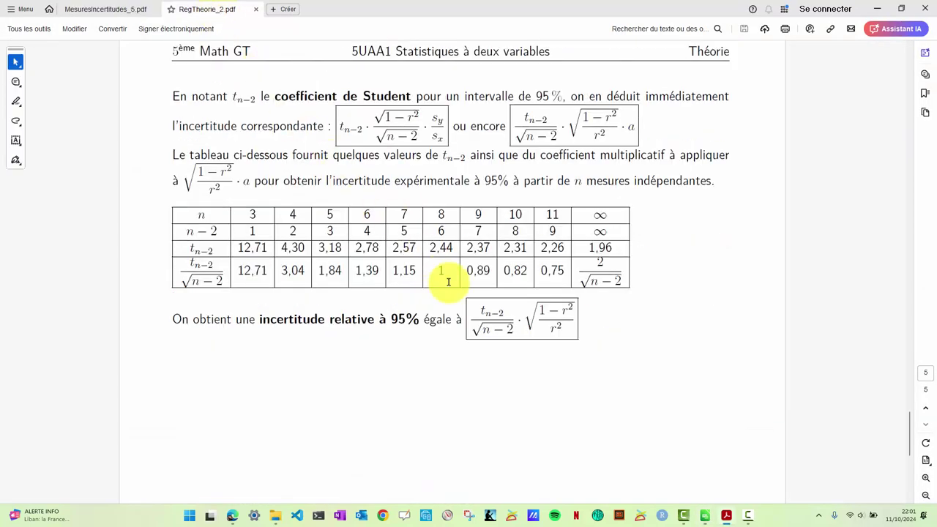
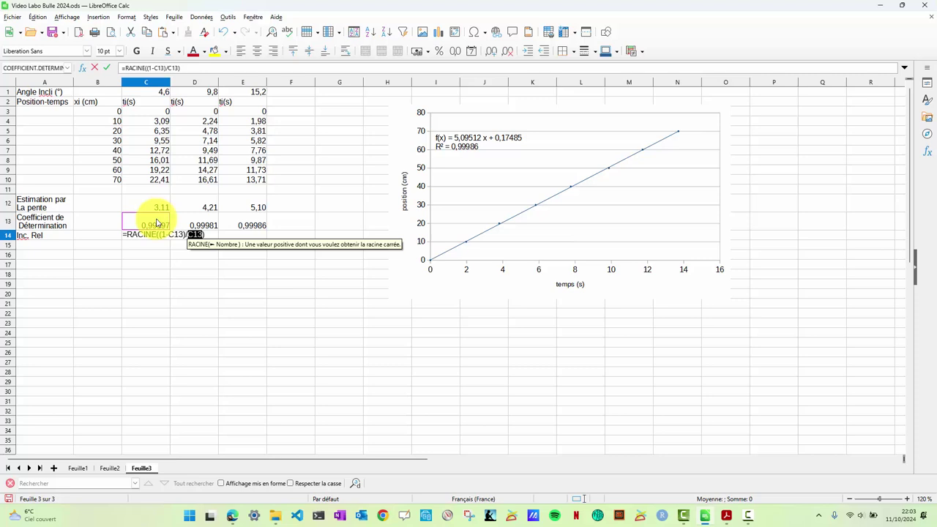
# Commit =RACINE((1-C13)/C13) as the relative uncertainty in C14 and format it as a percentage with 2 decimal places.
pyautogui.press('Return')
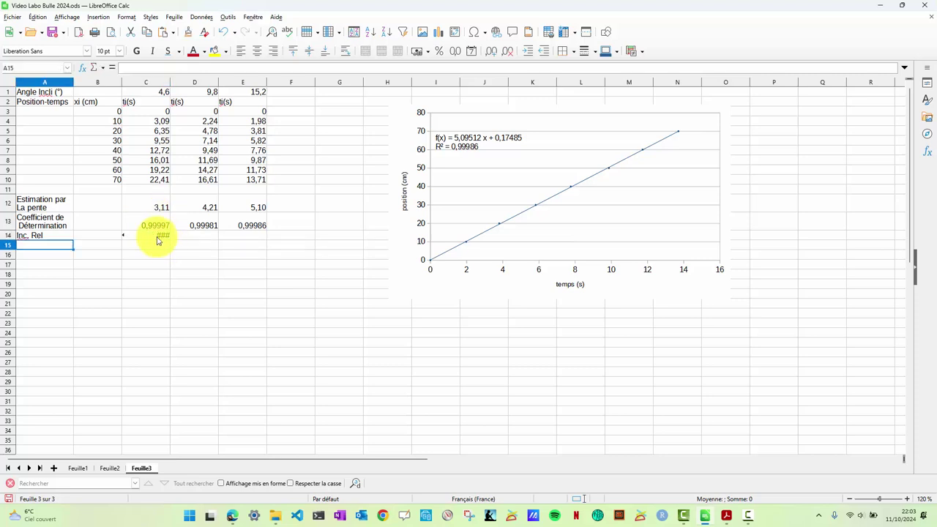
pyautogui.rightClick(157, 238)
pyautogui.click(203, 393)
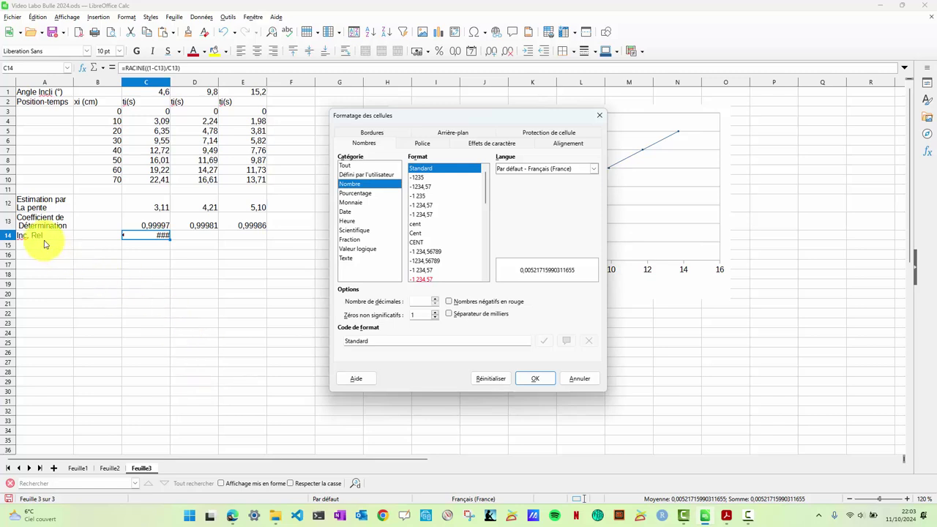
pyautogui.click(356, 193)
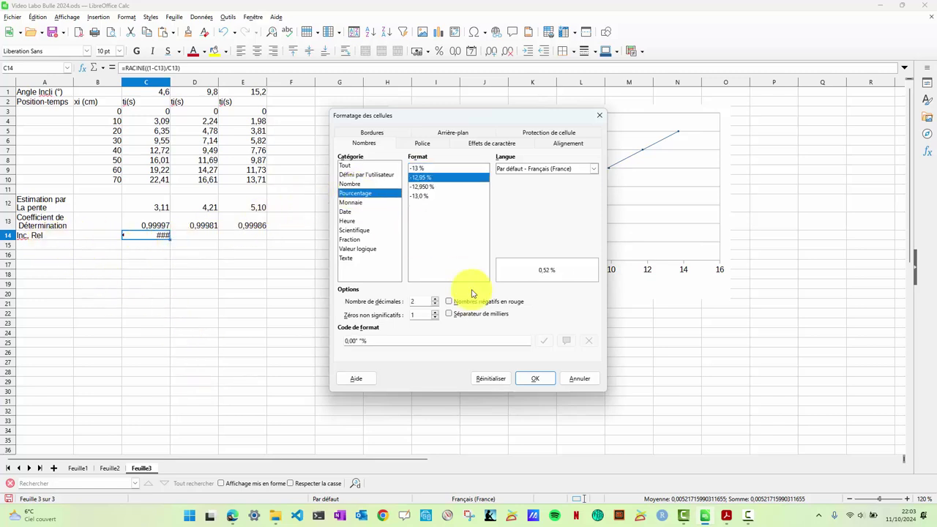
pyautogui.click(536, 378)
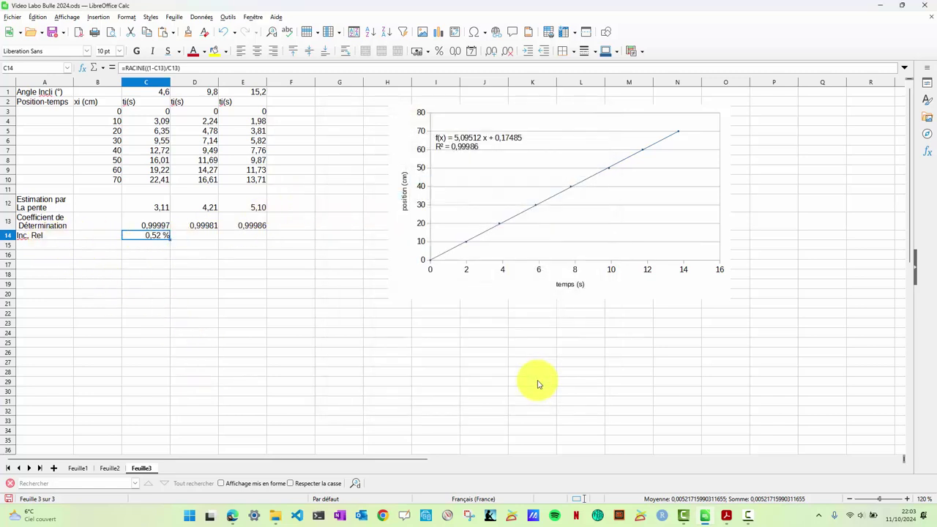
# Label cell A15 "Inc. Abs" for the absolute uncertainty.
pyautogui.click(154, 248)
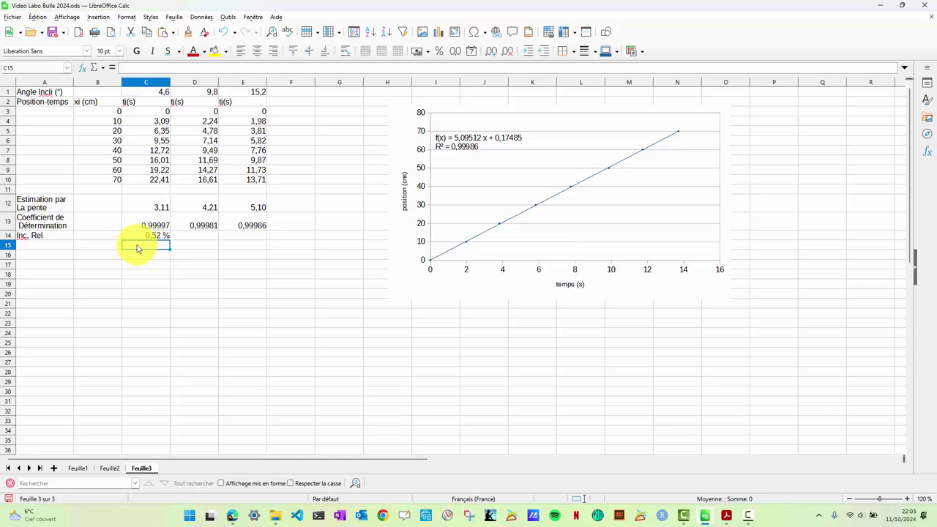
pyautogui.click(60, 251)
pyautogui.write('Inc. ')
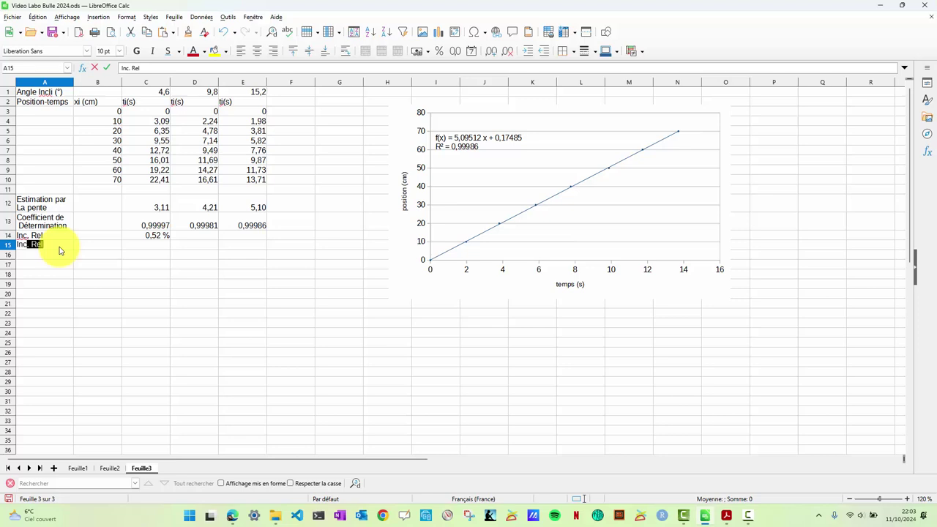
pyautogui.write('Abs')
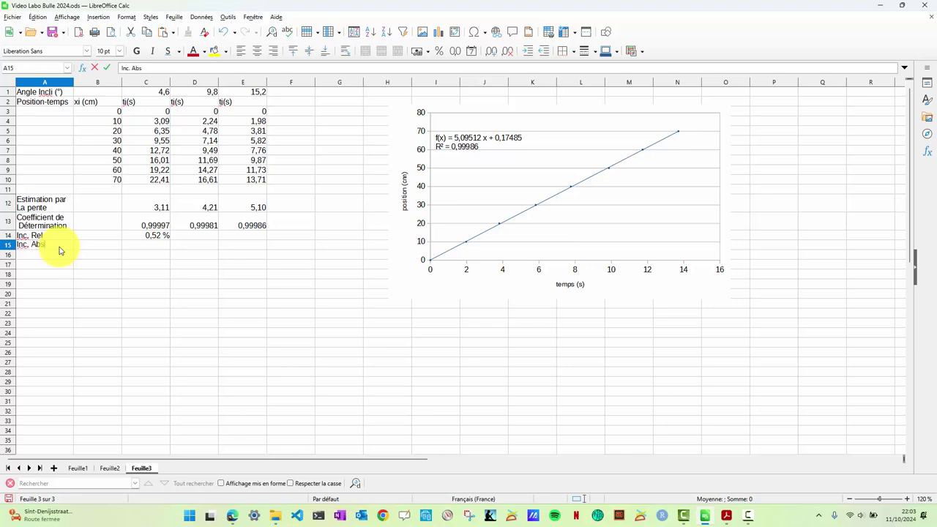
# Calculate the absolute uncertainty for the 4,6° incline in C15 with =C14*C12.
pyautogui.press('Tab')
pyautogui.press('Tab')
pyautogui.write('=')
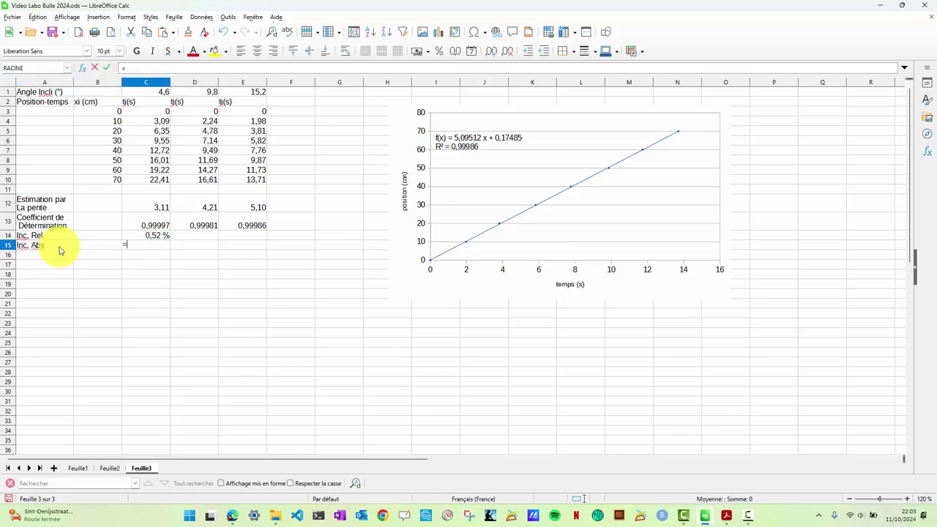
pyautogui.click(157, 235)
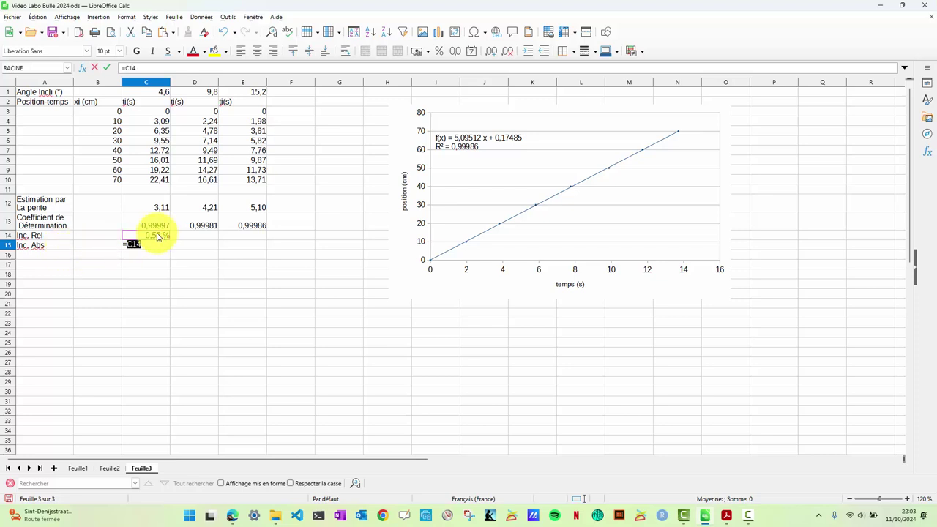
pyautogui.write('*')
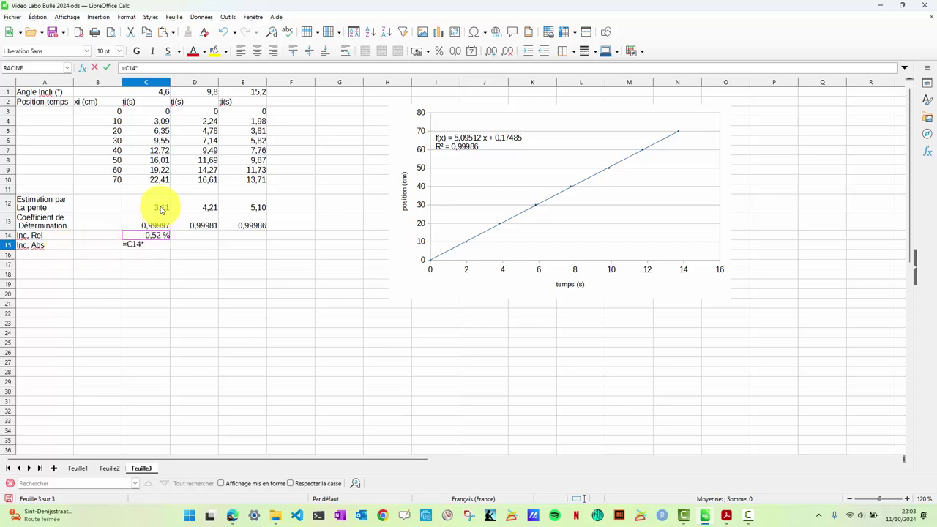
pyautogui.click(161, 207)
pyautogui.press('Return')
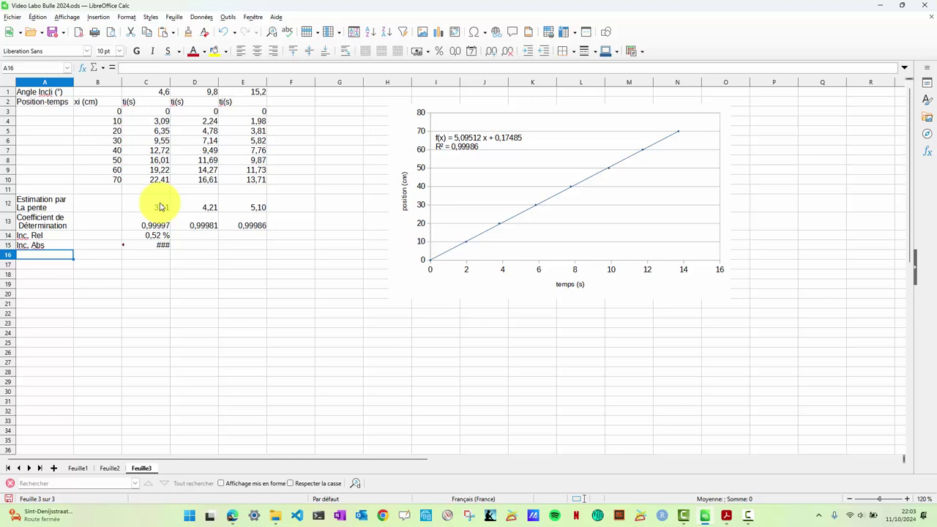
# Format the absolute uncertainty in C15 as a number with 2 decimal places.
pyautogui.click(163, 247)
pyautogui.rightClick(164, 247)
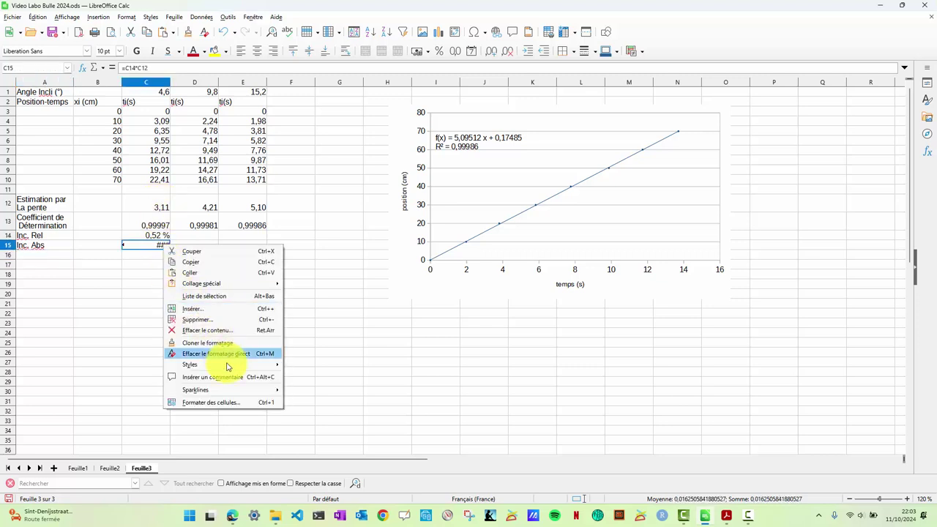
pyautogui.click(230, 401)
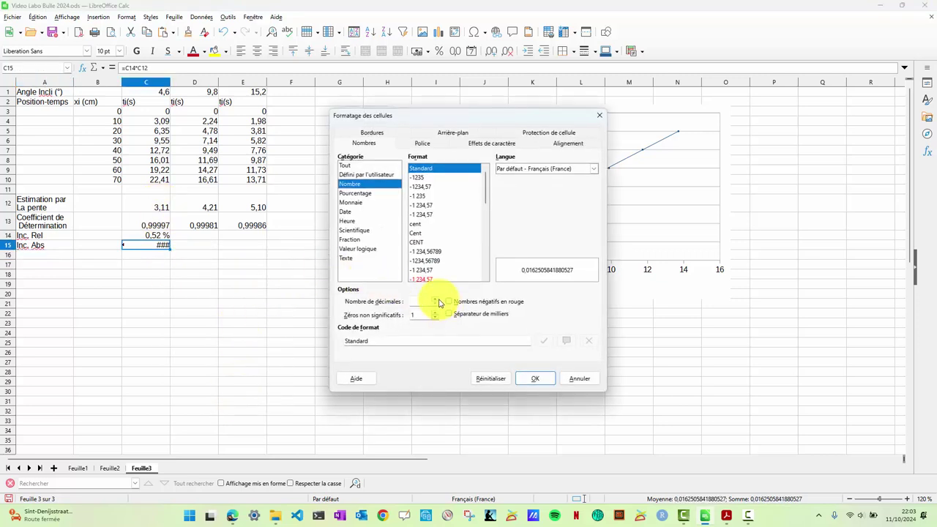
pyautogui.click(434, 298)
pyautogui.click(434, 298)
pyautogui.click(435, 299)
pyautogui.click(435, 304)
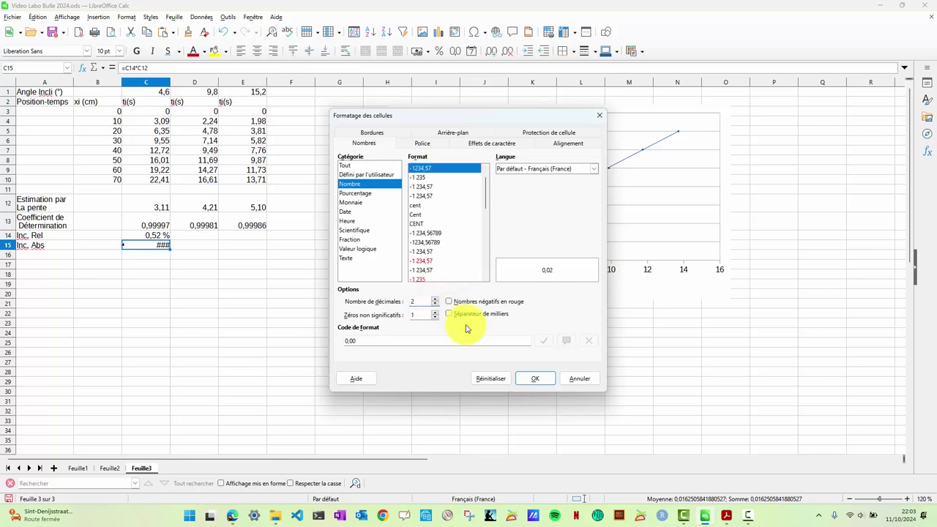
pyautogui.click(536, 379)
pyautogui.click(150, 273)
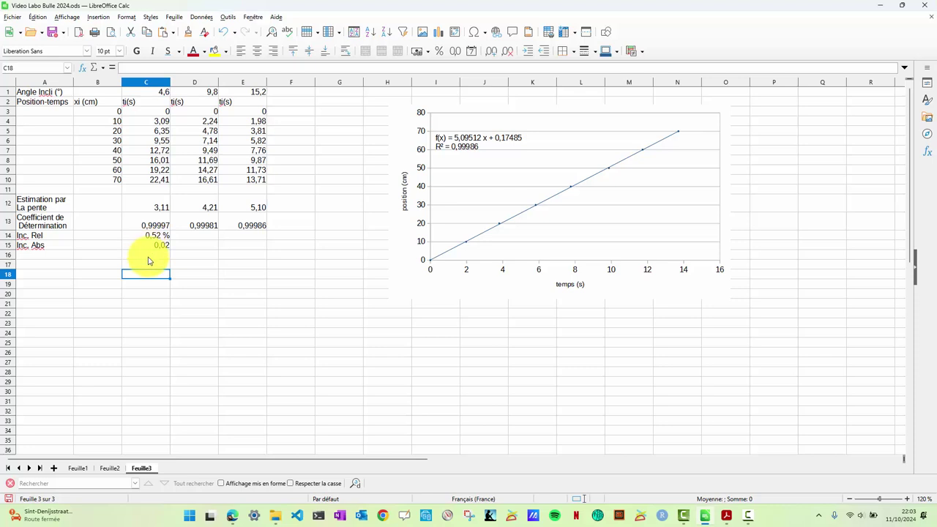
# Label cell A16 "min" and cell A17 "max" for the bounds of the slope.
pyautogui.click(59, 256)
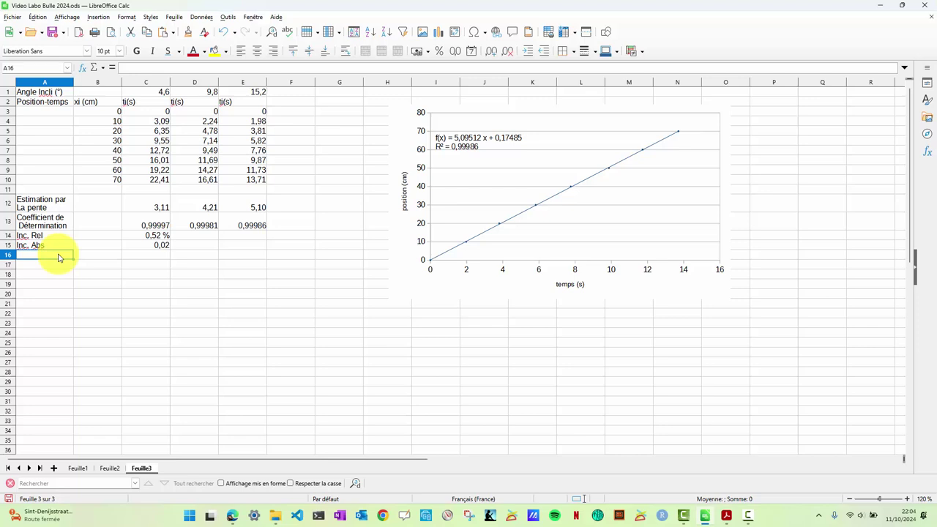
pyautogui.write('min')
pyautogui.press('Return')
pyautogui.write('m')
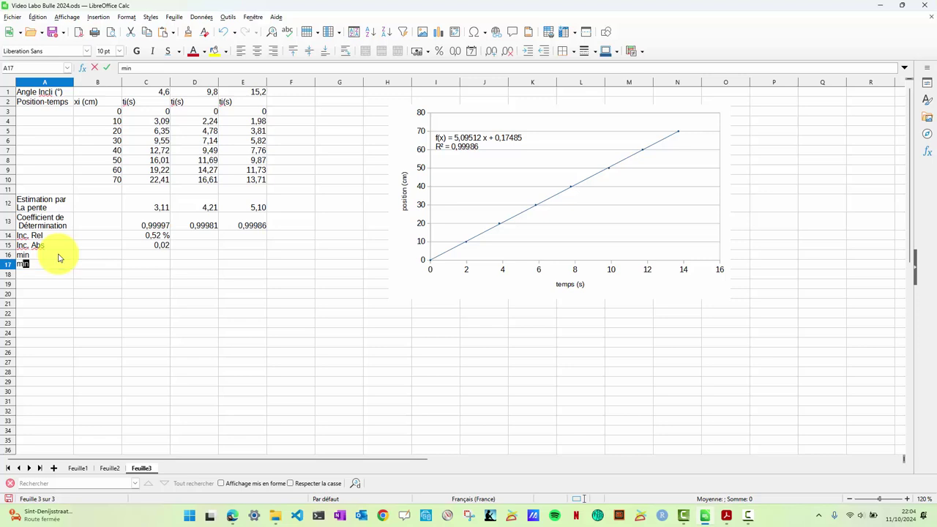
pyautogui.write('ax')
pyautogui.press('Up')
# Calculate the minimum slope for the 4,6° incline in C16 with =C12-C15.
pyautogui.press('Right')
pyautogui.press('Right')
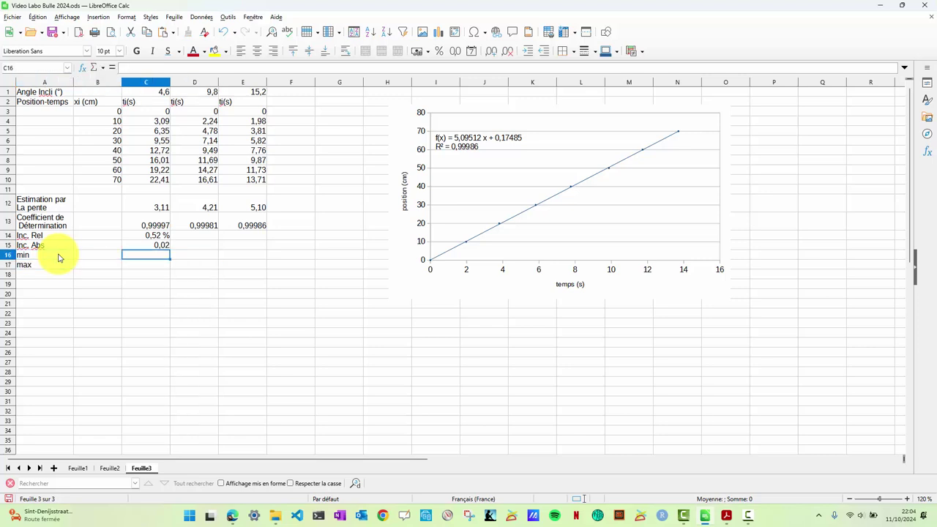
pyautogui.write('=')
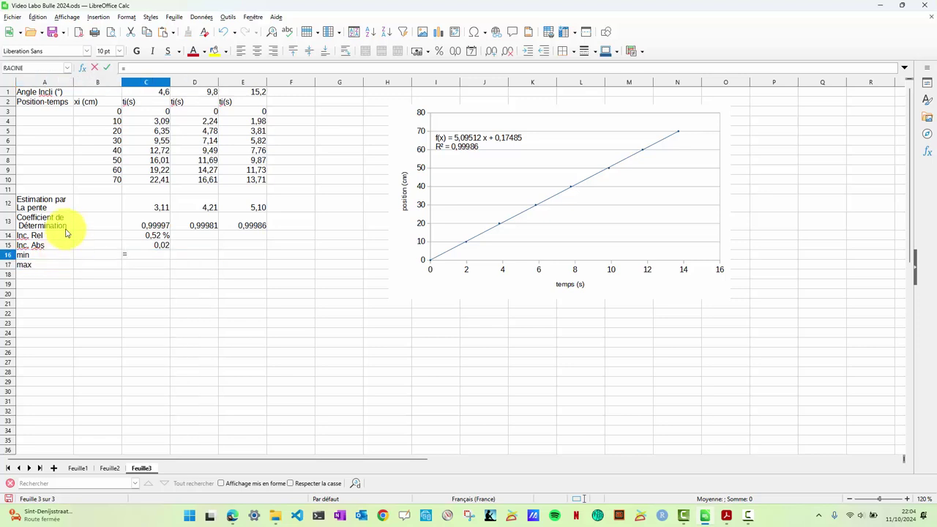
pyautogui.click(144, 208)
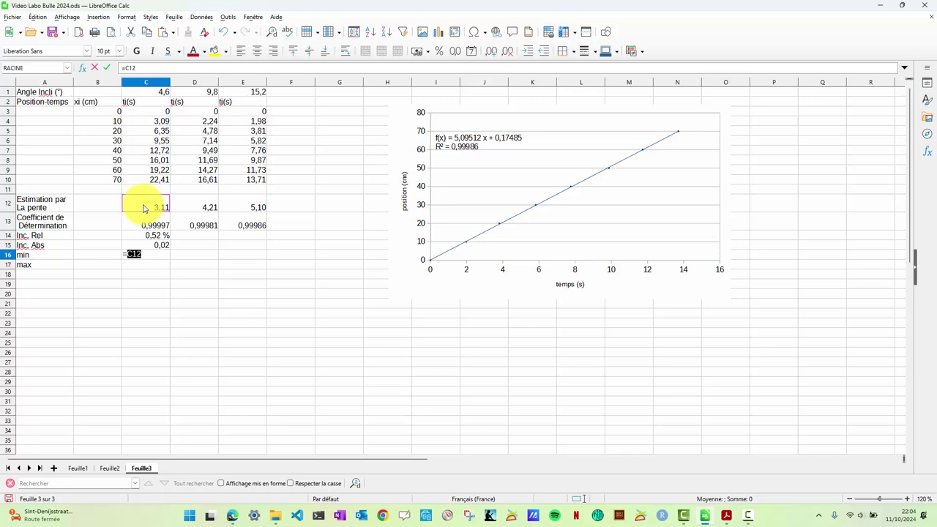
pyautogui.write('-')
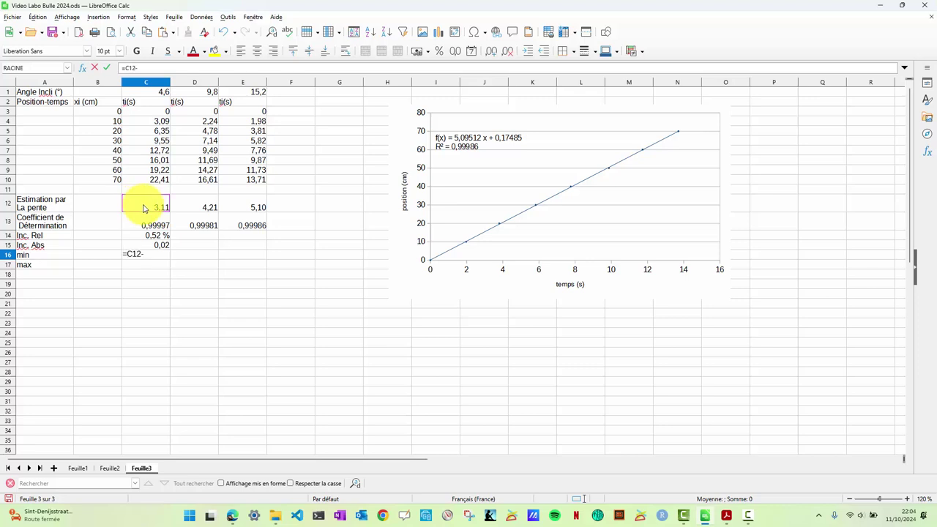
pyautogui.click(157, 247)
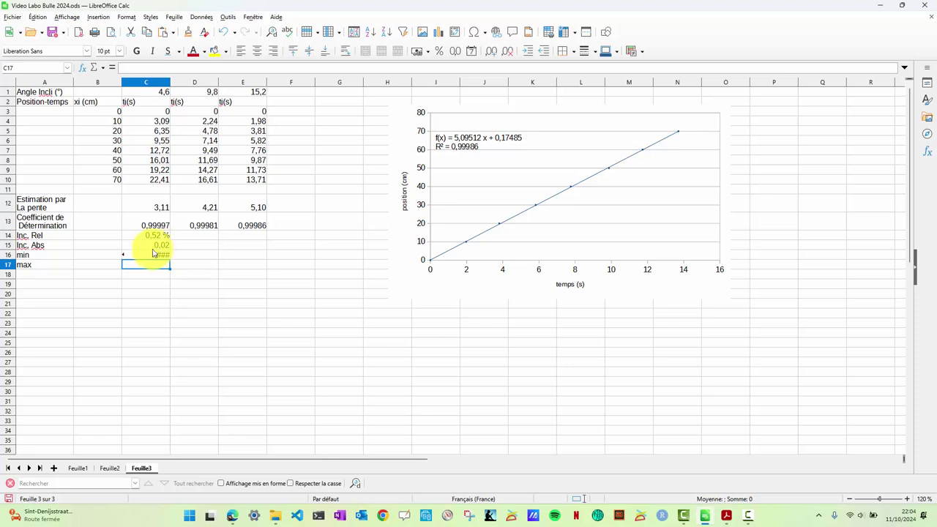
pyautogui.press('Return')
# Calculate the maximum slope for the 4,6° incline in C17 with =C12+C15.
pyautogui.write('=')
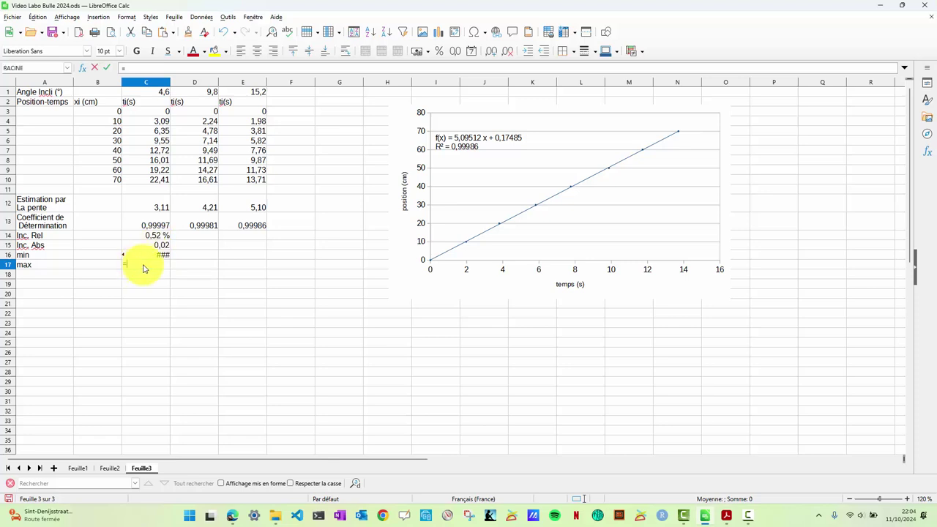
pyautogui.click(154, 209)
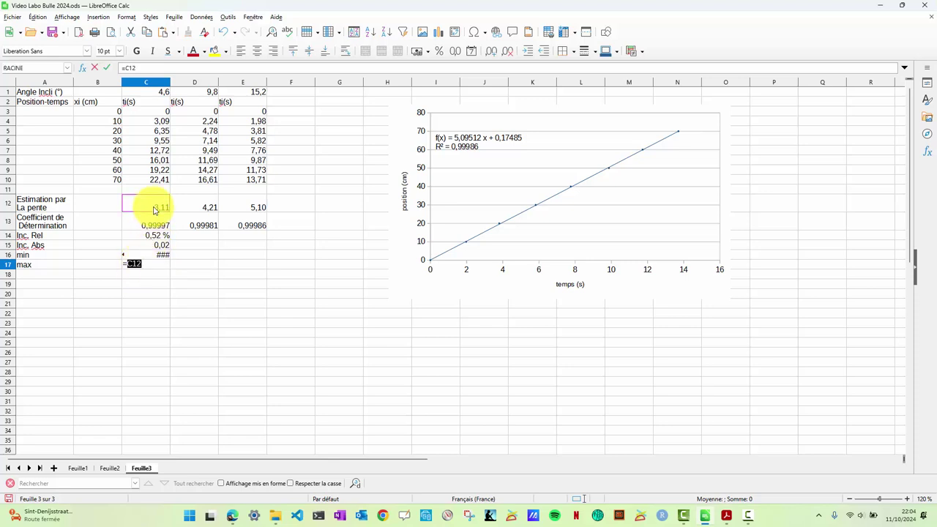
pyautogui.write('-')
pyautogui.click(162, 246)
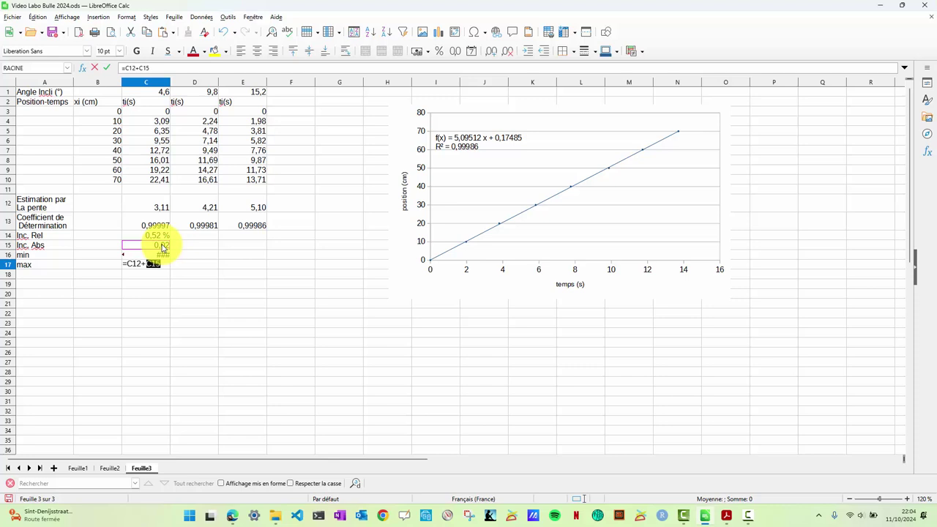
pyautogui.press('Return')
# Format the minimum slope in C16 as a number with 2 decimal places.
pyautogui.click(156, 258)
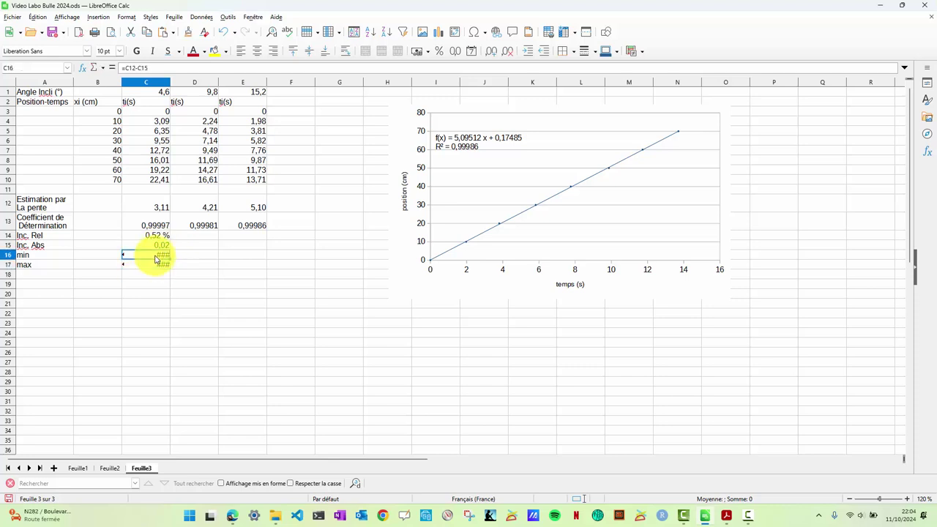
pyautogui.rightClick(156, 257)
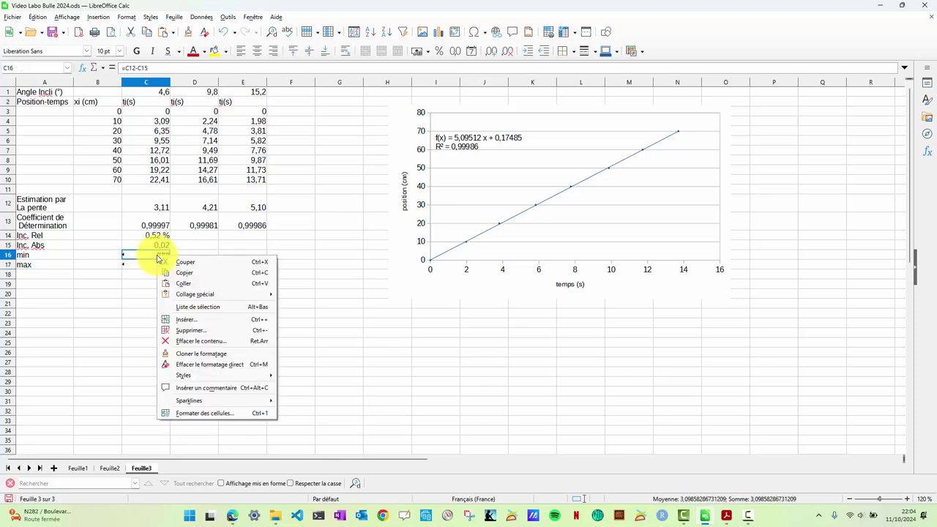
pyautogui.click(216, 412)
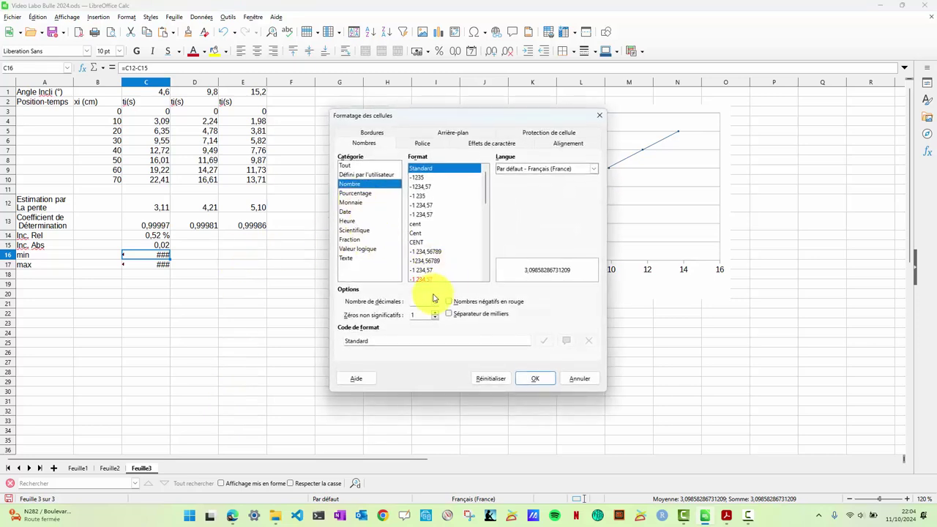
pyautogui.click(435, 299)
pyautogui.click(534, 378)
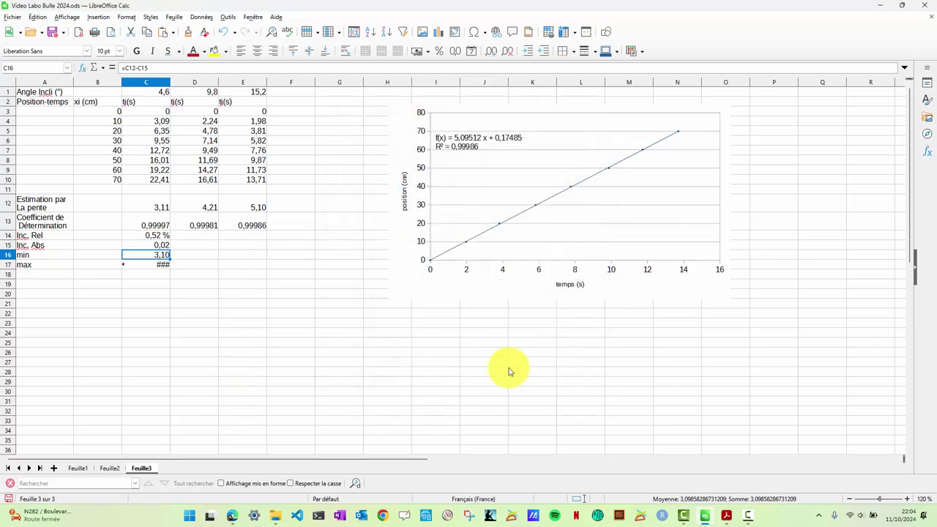
# Format the maximum slope in C17 as a number with 2 decimal places.
pyautogui.click(160, 264)
pyautogui.rightClick(158, 265)
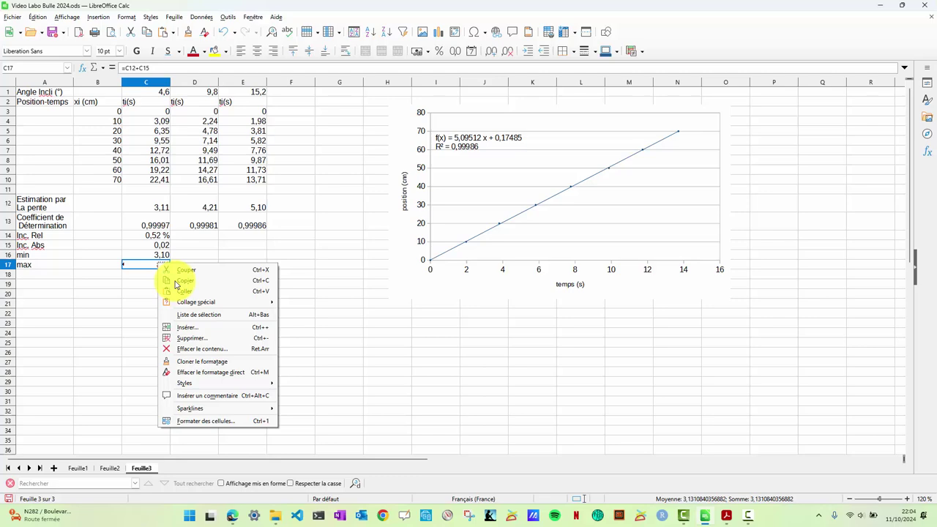
pyautogui.click(226, 420)
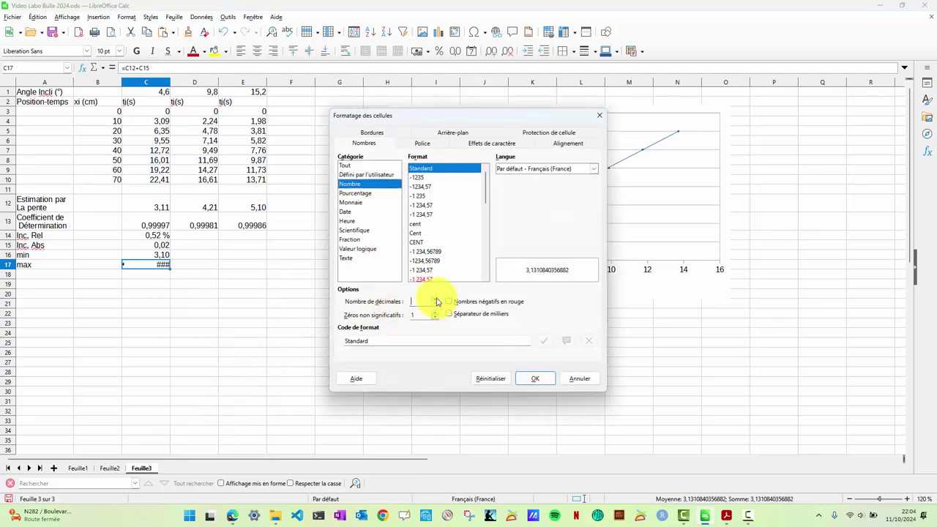
pyautogui.click(435, 298)
pyautogui.click(534, 379)
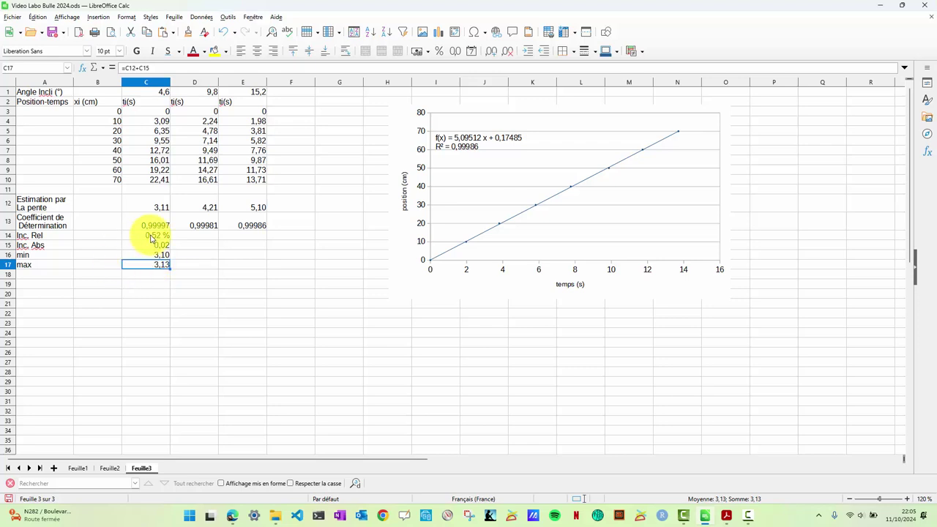
pyautogui.click(150, 237)
pyautogui.click(152, 246)
pyautogui.click(152, 255)
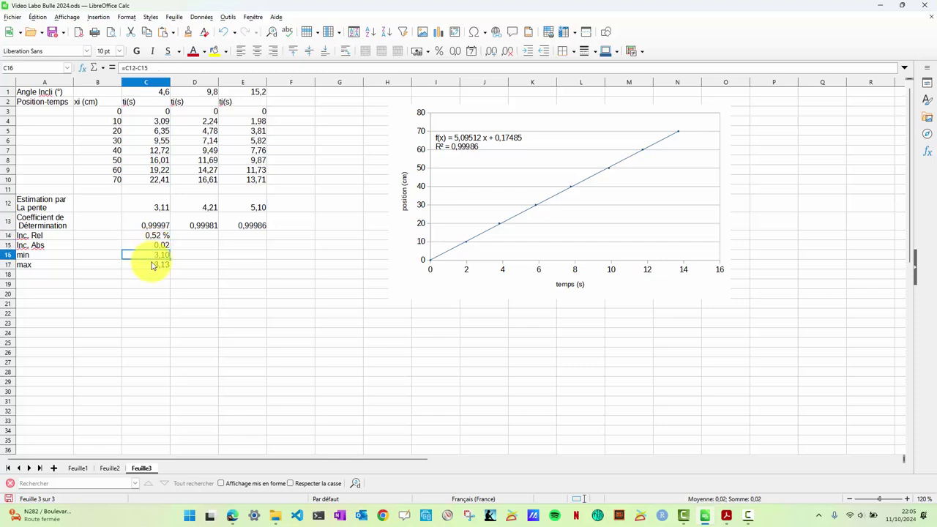
pyautogui.click(150, 267)
# Try to fill the relative uncertainty formula from C14 down through C17.
pyautogui.click(152, 236)
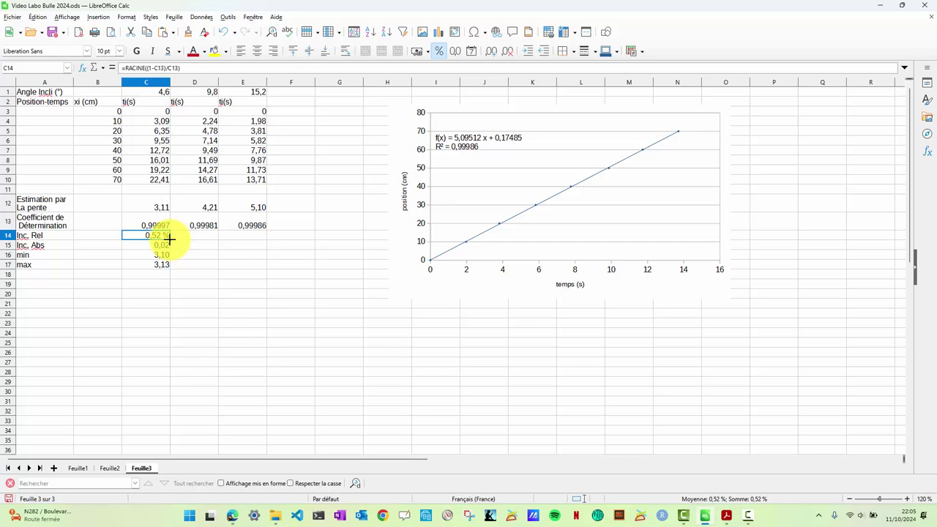
pyautogui.moveTo(168, 242); pyautogui.dragTo(169, 270)
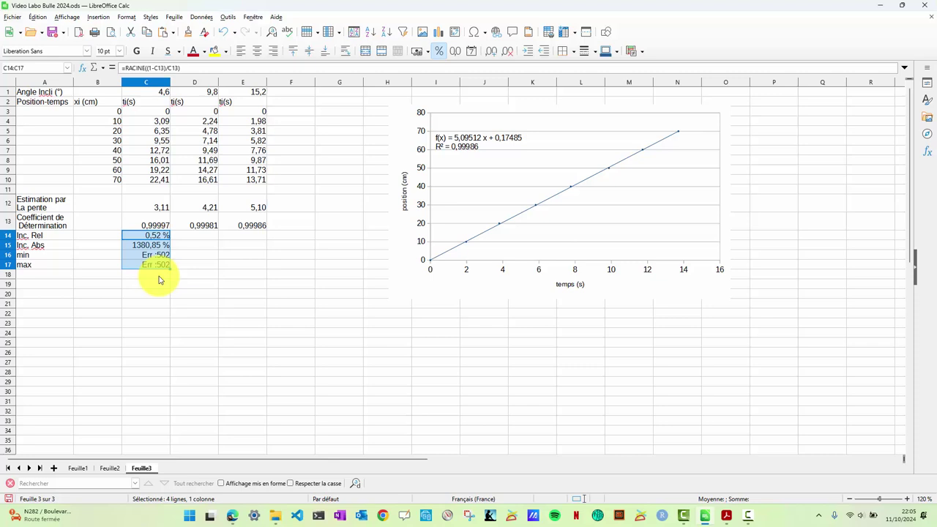
pyautogui.click(156, 269)
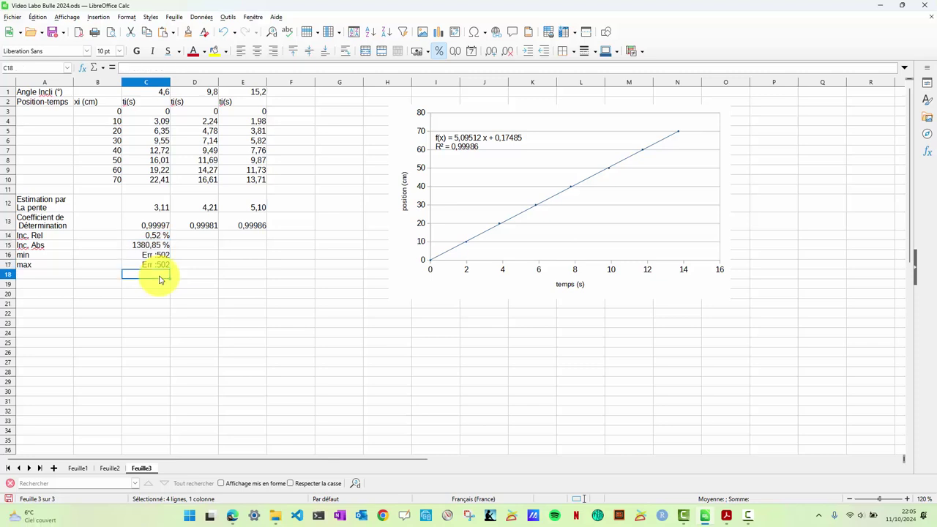
pyautogui.hotkey('ctrl', 'z')
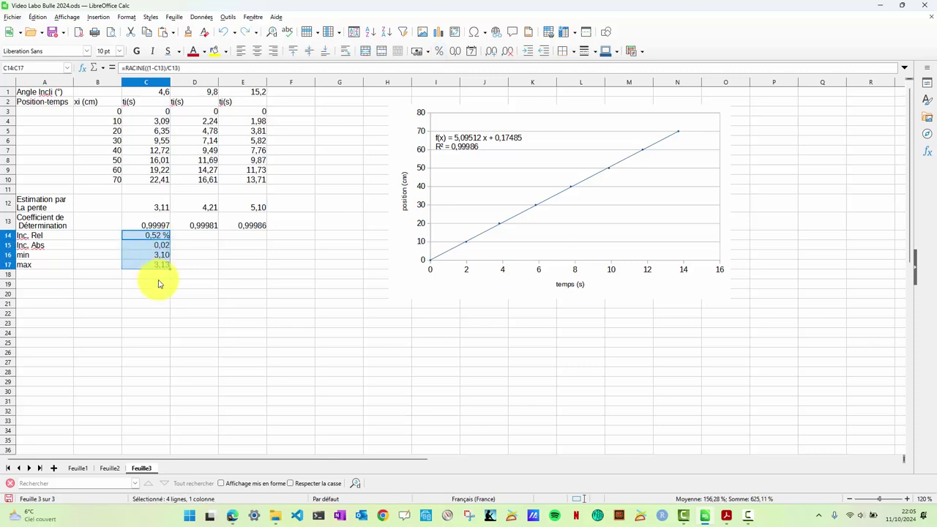
pyautogui.click(157, 283)
# Fill the uncertainty, minimum and maximum formulas of C14:C17 across columns D and E for the other two inclines.
pyautogui.click(160, 240)
pyautogui.moveTo(160, 240); pyautogui.dragTo(246, 265)
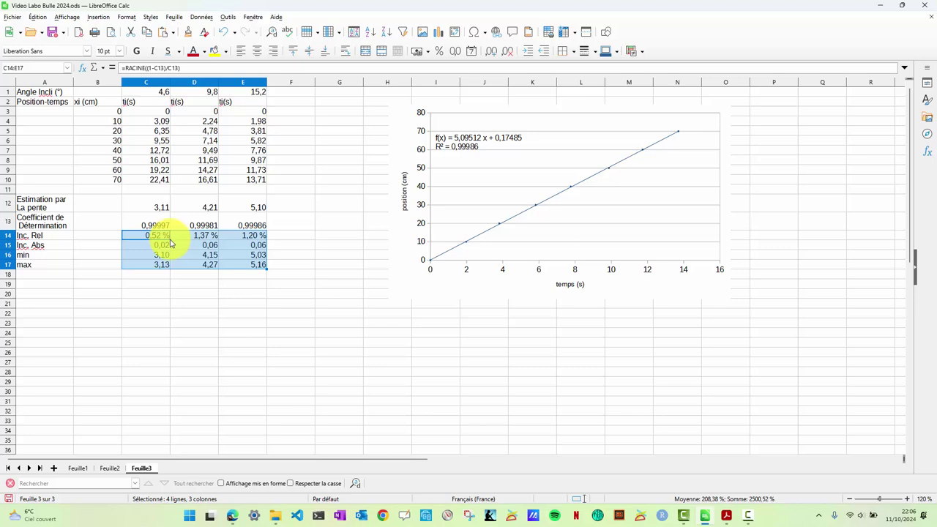
pyautogui.click(174, 273)
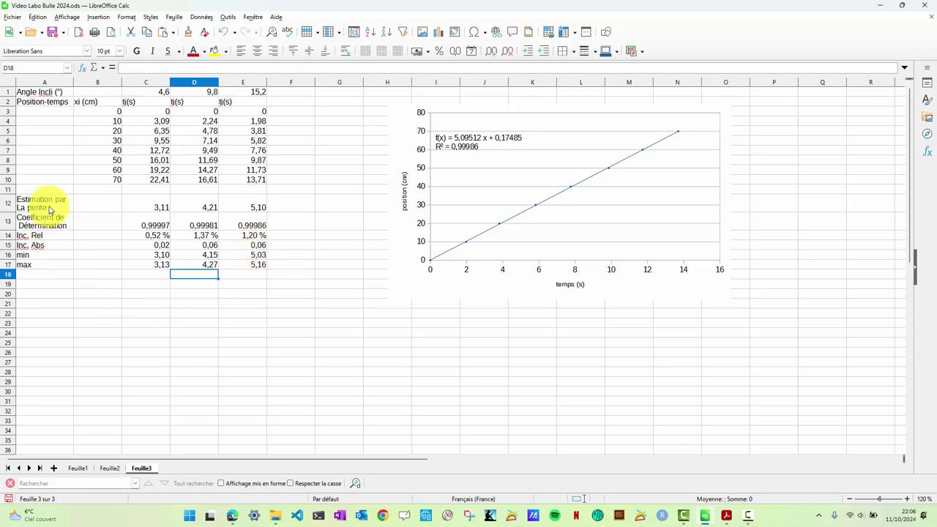
# Label cell A20 "Estimation par La moyenne", split over two lines after "par".
pyautogui.click(40, 296)
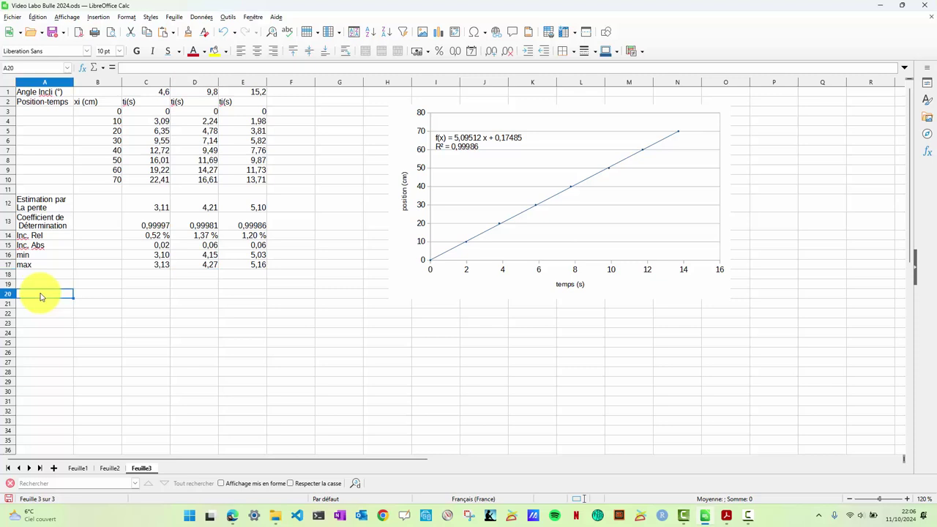
pyautogui.write('>')
pyautogui.press('BackSpace')
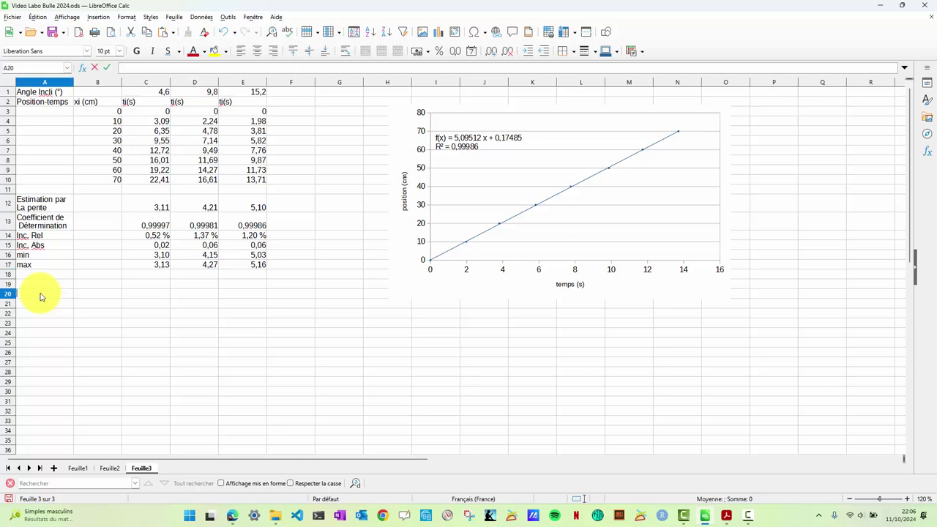
pyautogui.write('E')
pyautogui.write('stimüat')
pyautogui.write('at')
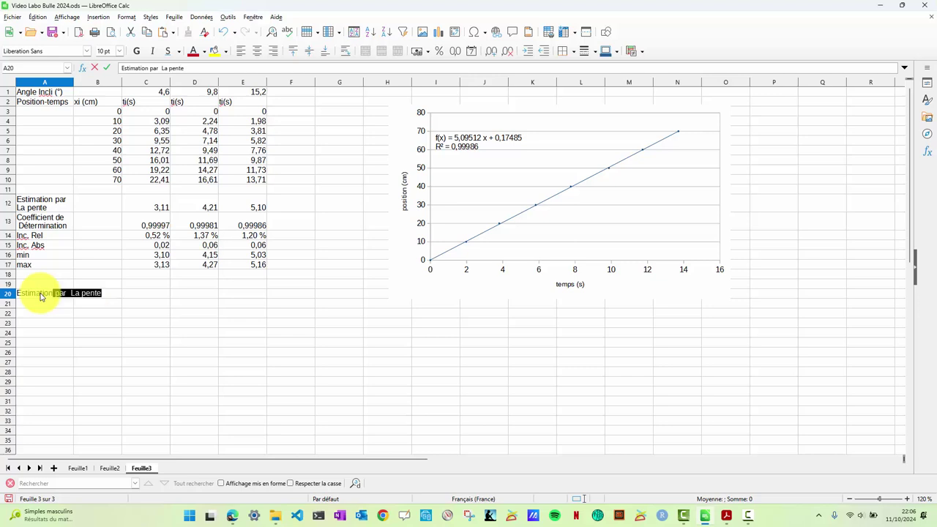
pyautogui.write('ion par la moyenne')
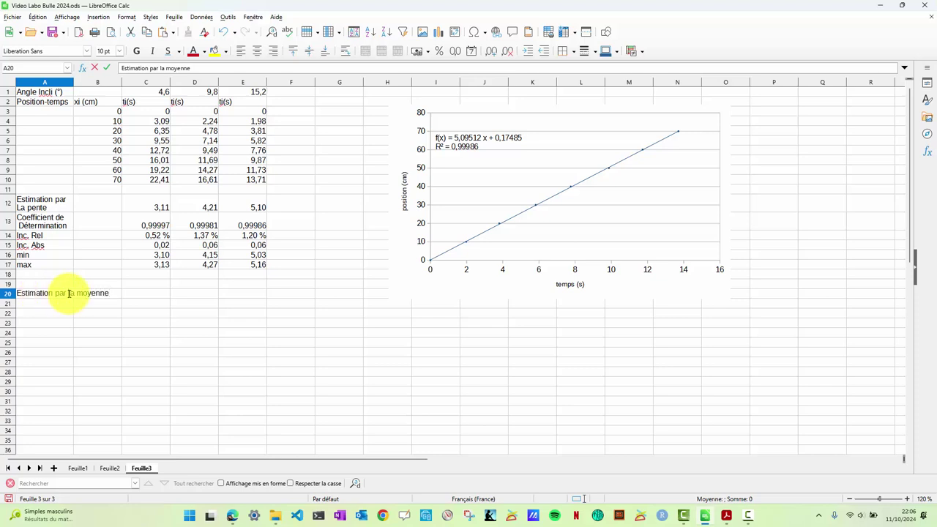
pyautogui.click(68, 293)
pyautogui.hotkey('ctrl', 'Return')
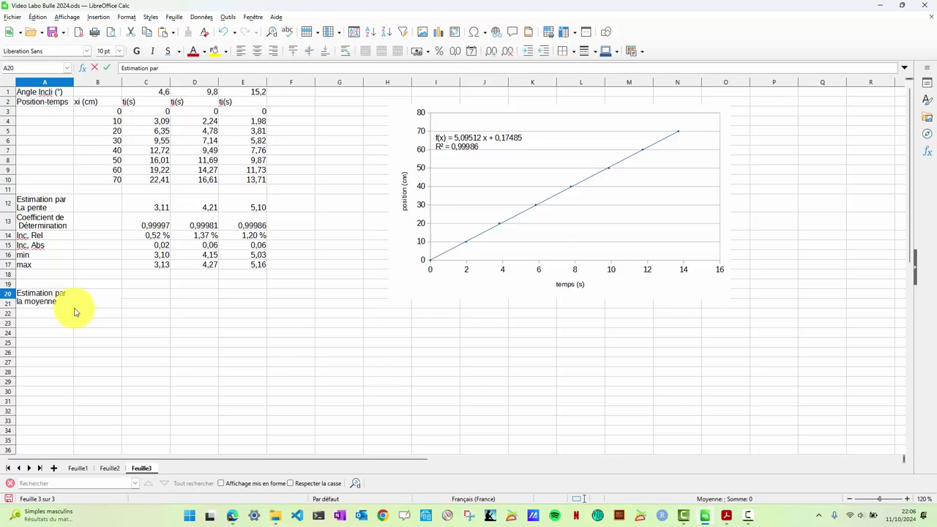
# Calculate the speed over the first interval of the 4,6° incline in C20 with =(B4-B3)/(C4-C3).
pyautogui.click(134, 298)
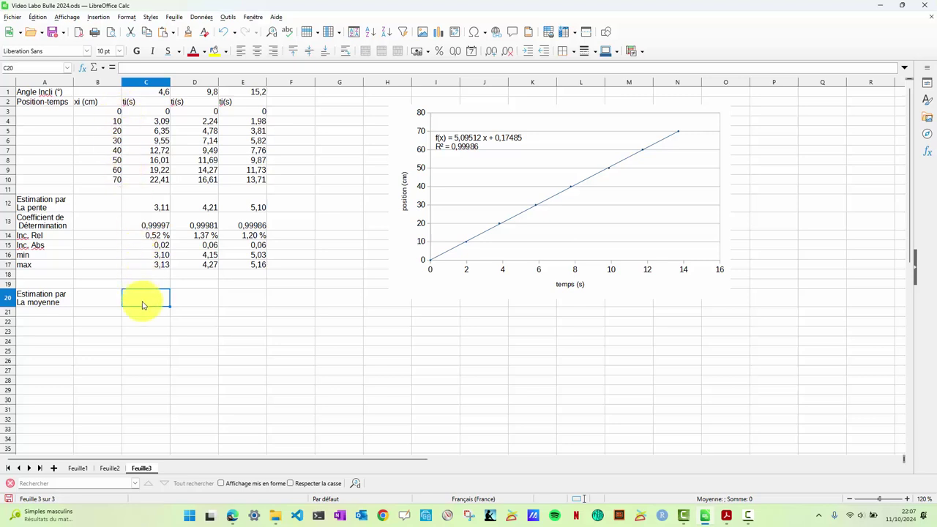
pyautogui.write('=')
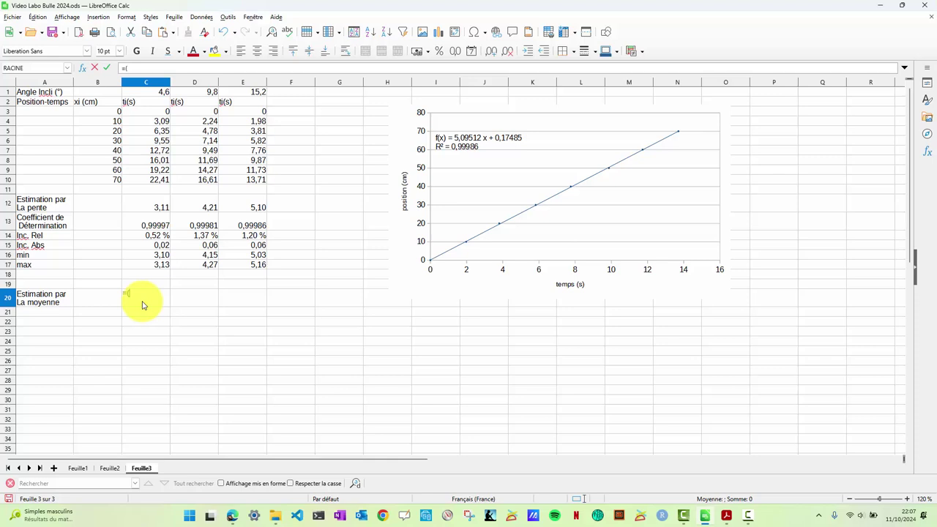
pyautogui.write('(')
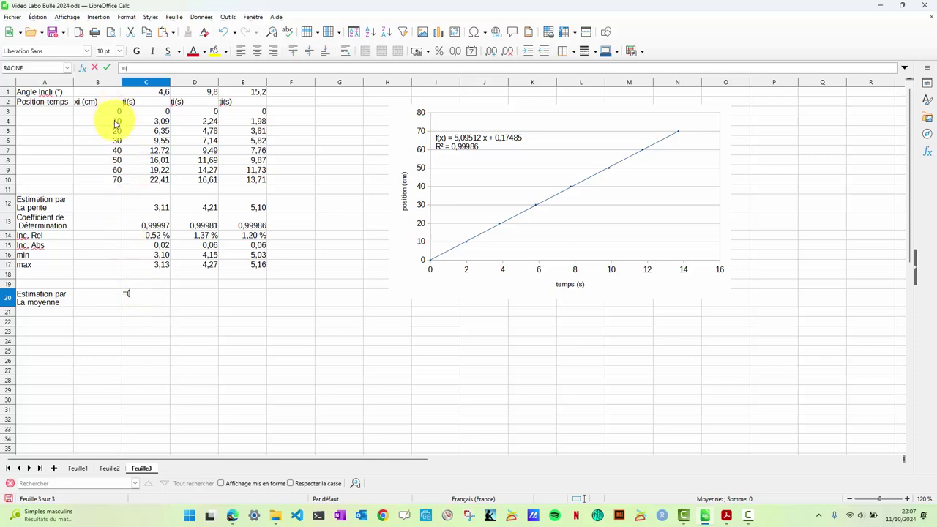
pyautogui.click(115, 123)
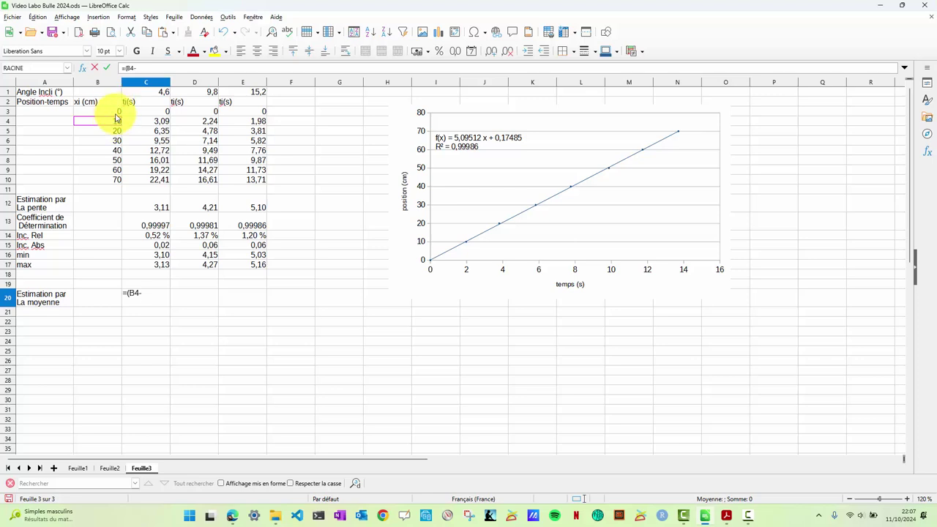
pyautogui.click(115, 112)
pyautogui.write(')/(')
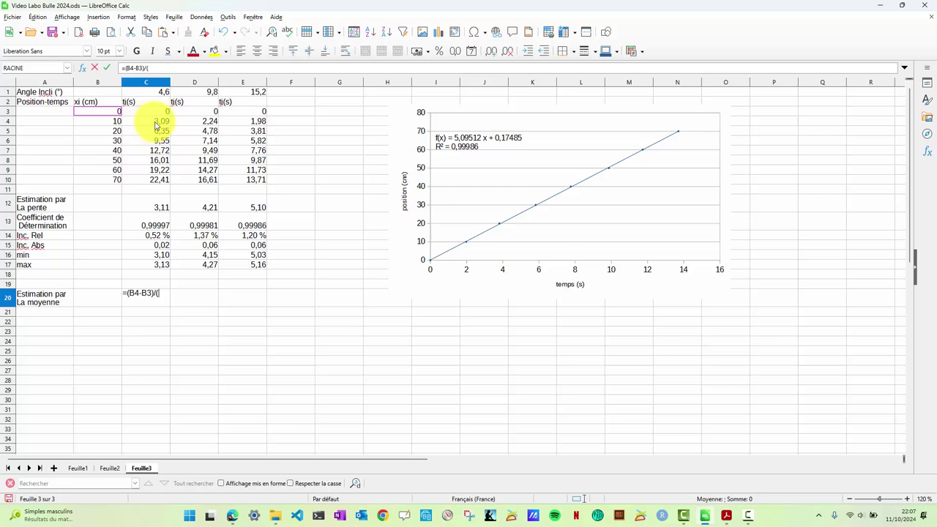
pyautogui.click(155, 126)
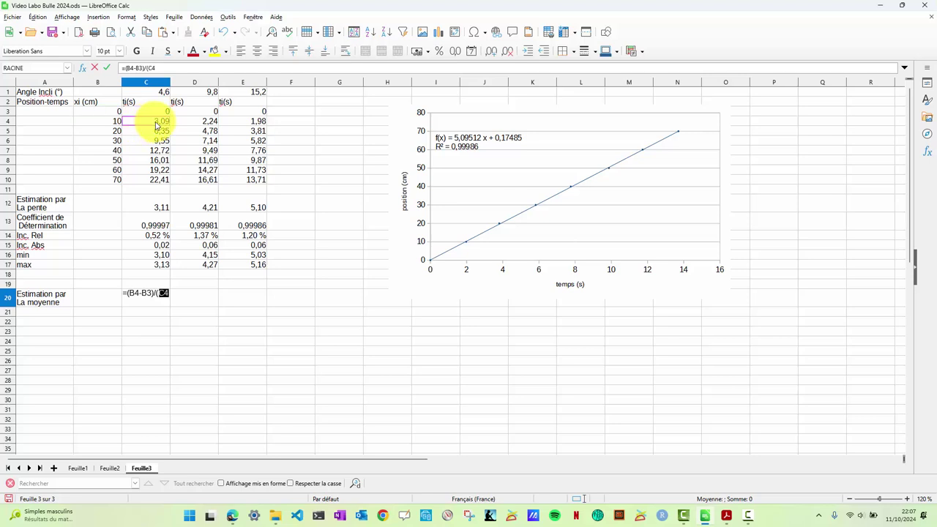
pyautogui.write('-')
pyautogui.click(158, 115)
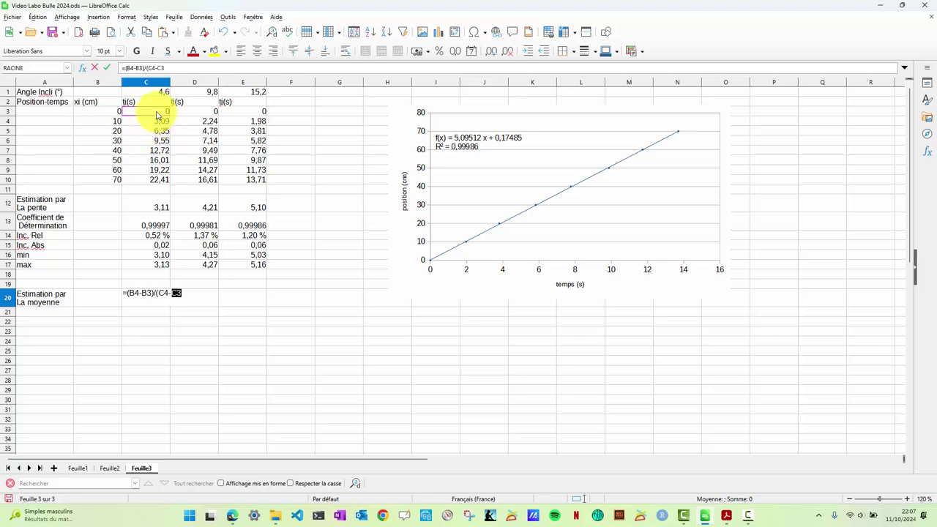
pyautogui.write(')')
pyautogui.press('Return')
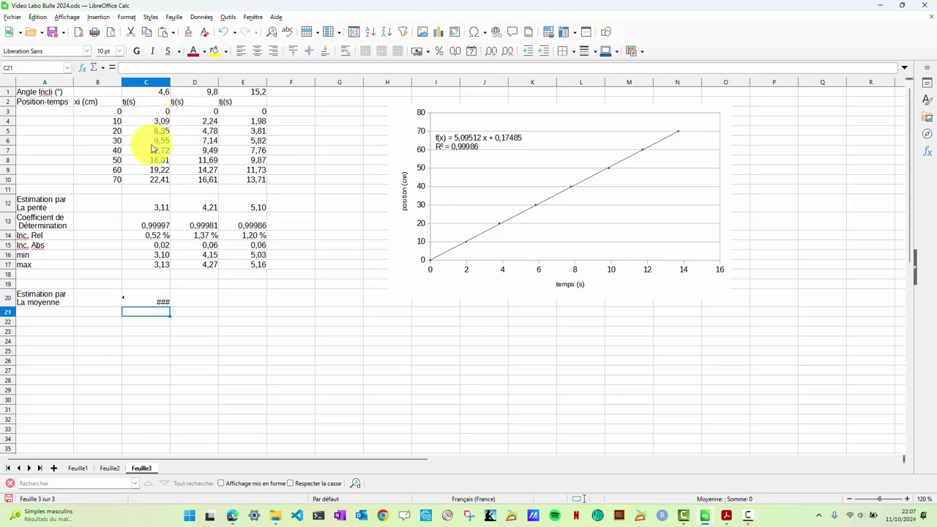
# Format the first interval speed in C20 as a number with two decimals.
pyautogui.click(157, 297)
pyautogui.rightClick(153, 296)
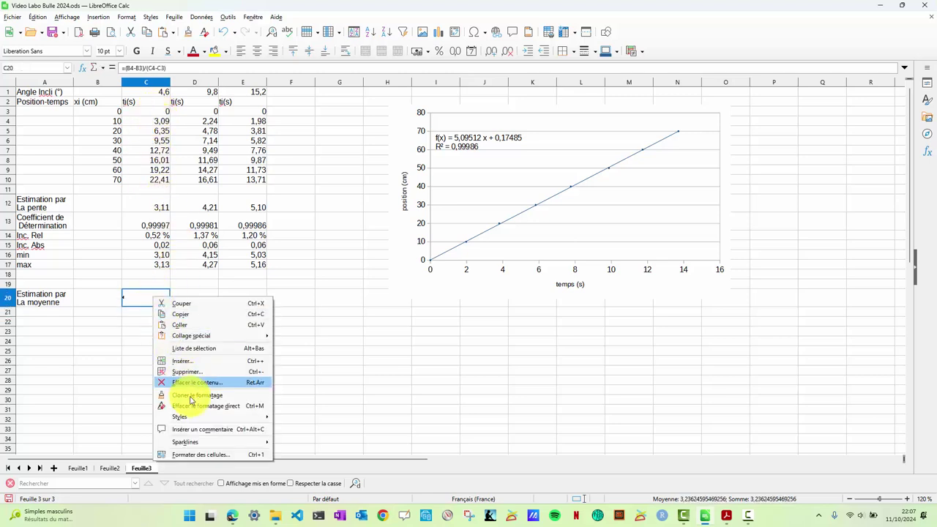
pyautogui.click(197, 454)
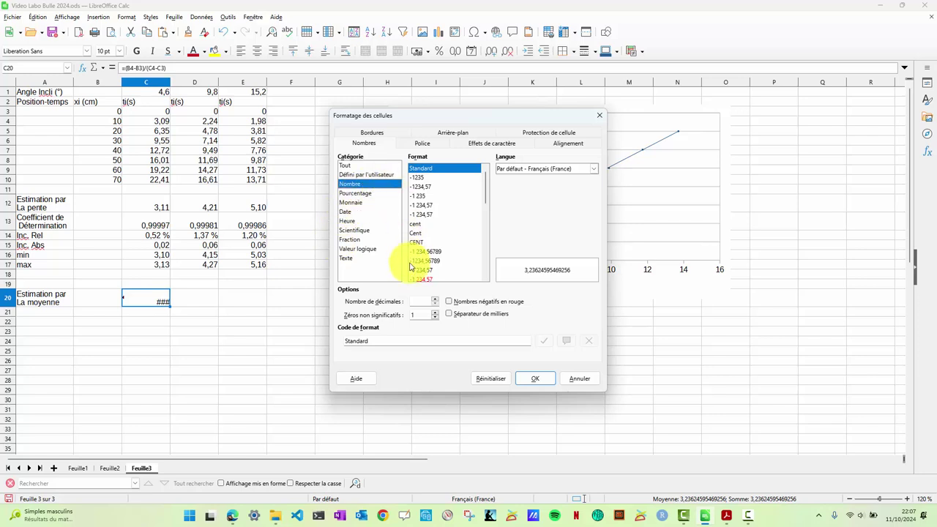
pyautogui.write('2')
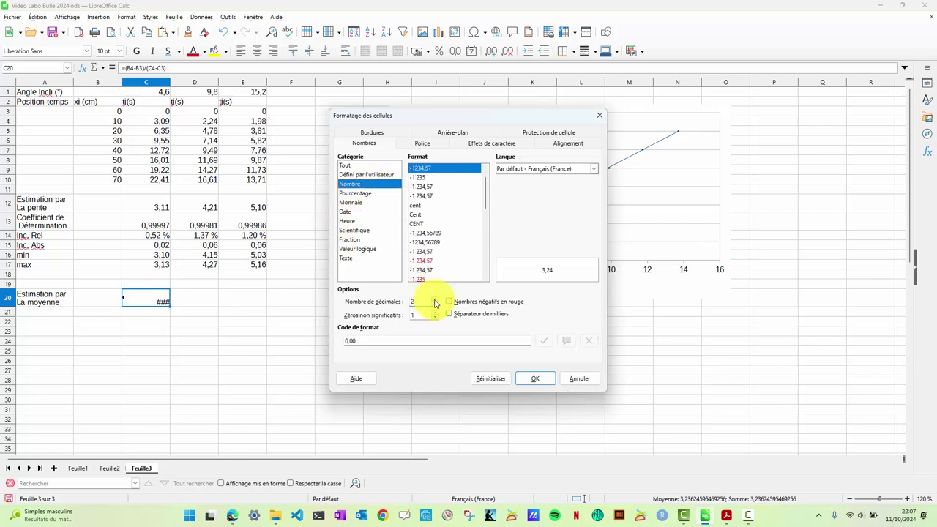
pyautogui.click(533, 379)
pyautogui.click(185, 363)
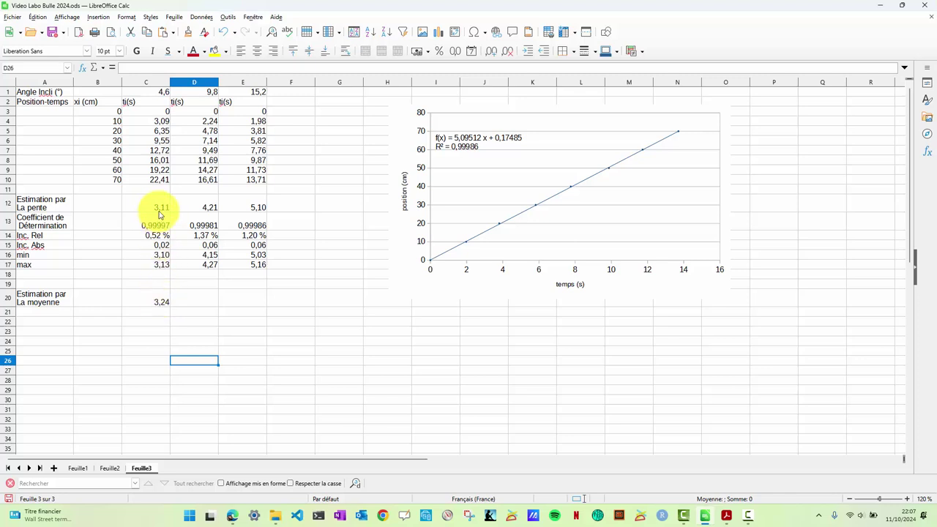
# Fix column B in the C20 formula so it becomes =($B4-$B3)/(C4-C3).
pyautogui.click(157, 303)
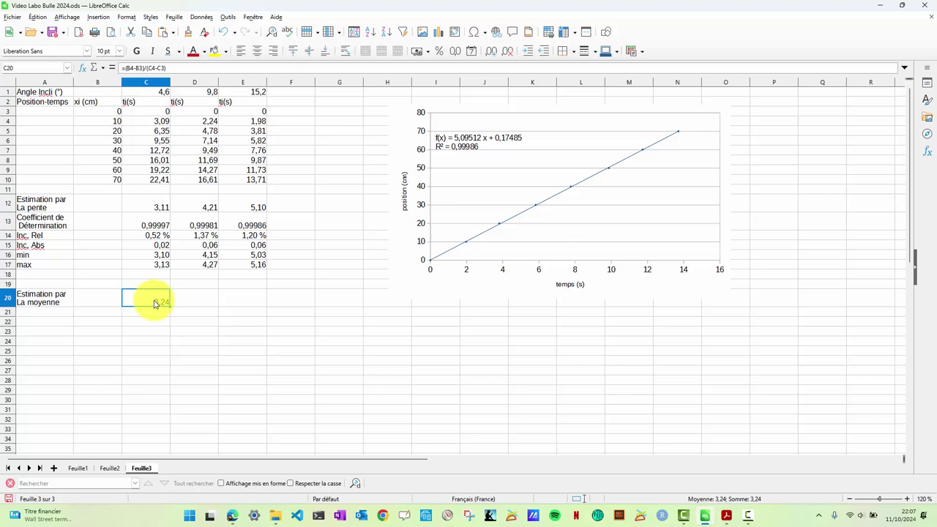
pyautogui.click(130, 67)
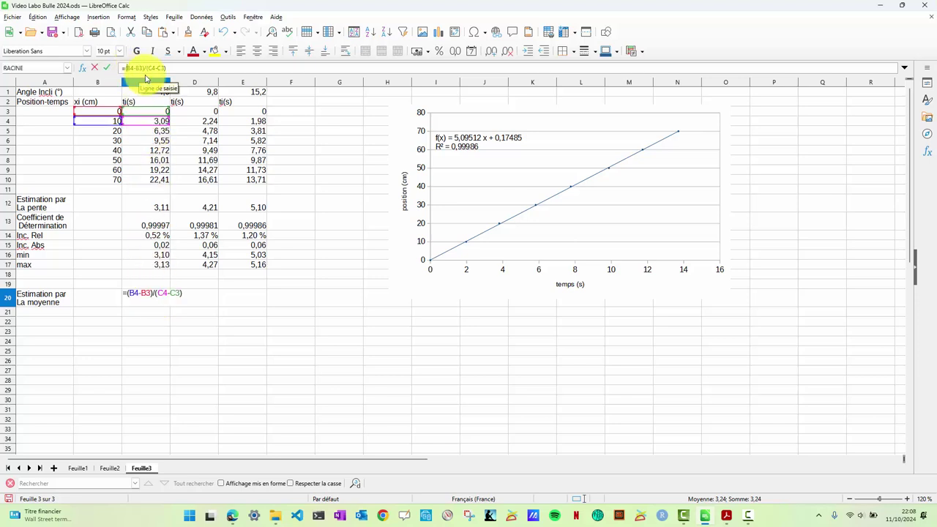
pyautogui.press('F4')
pyautogui.press('F4')
pyautogui.press('F4')
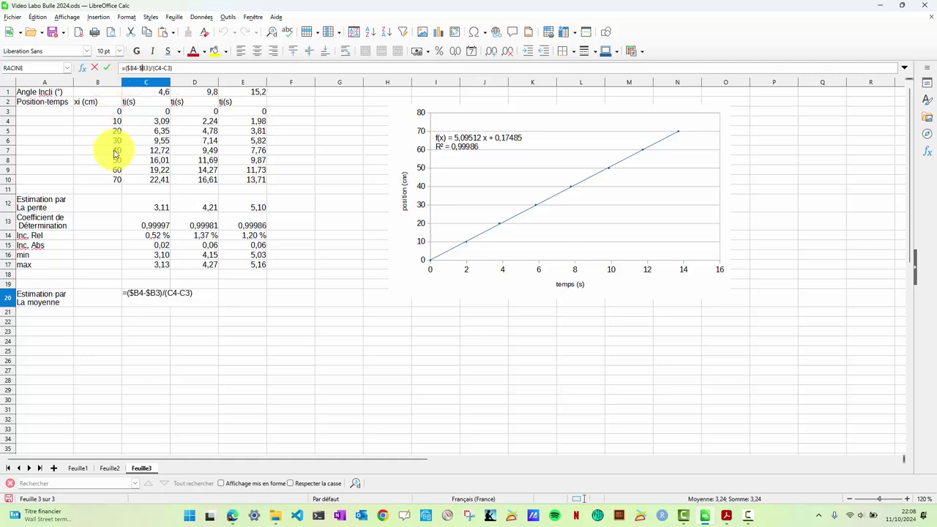
pyautogui.press('Return')
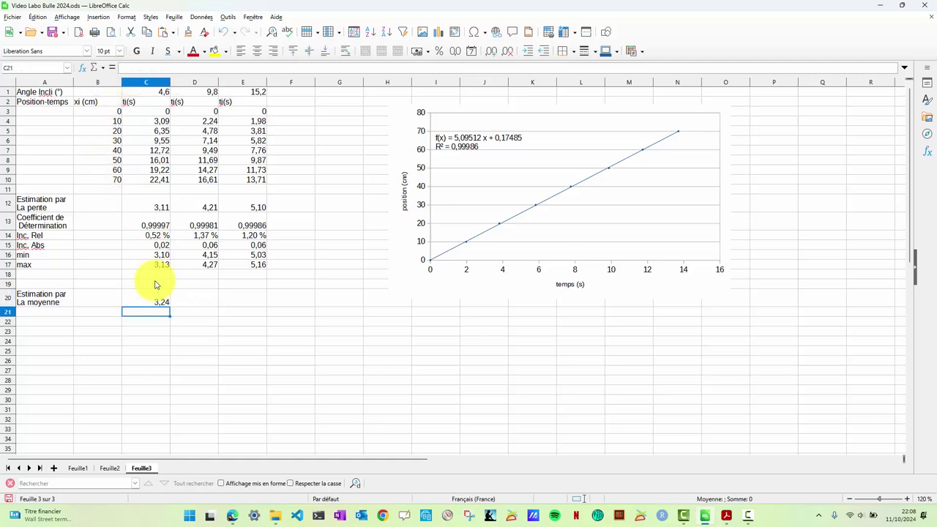
# Fill the interval speed formula from C20 down through C26.
pyautogui.click(152, 300)
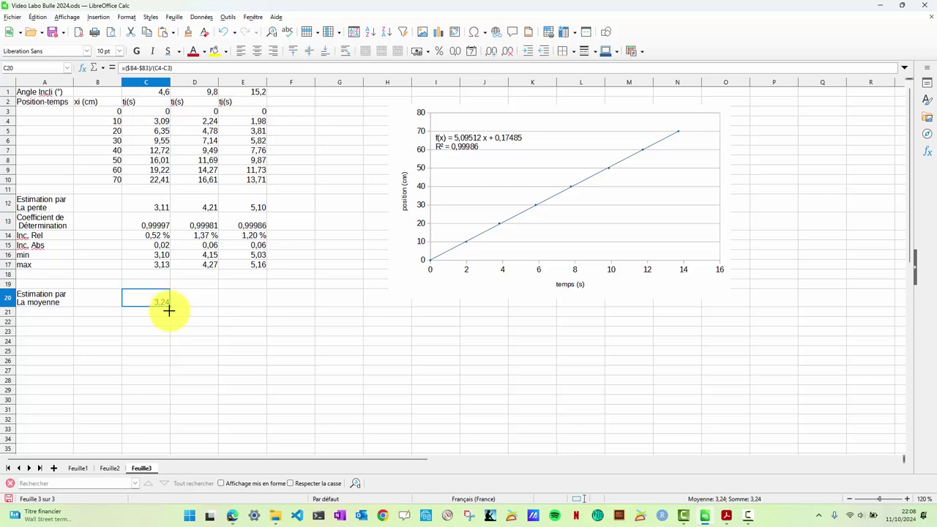
pyautogui.moveTo(169, 306); pyautogui.dragTo(169, 316)
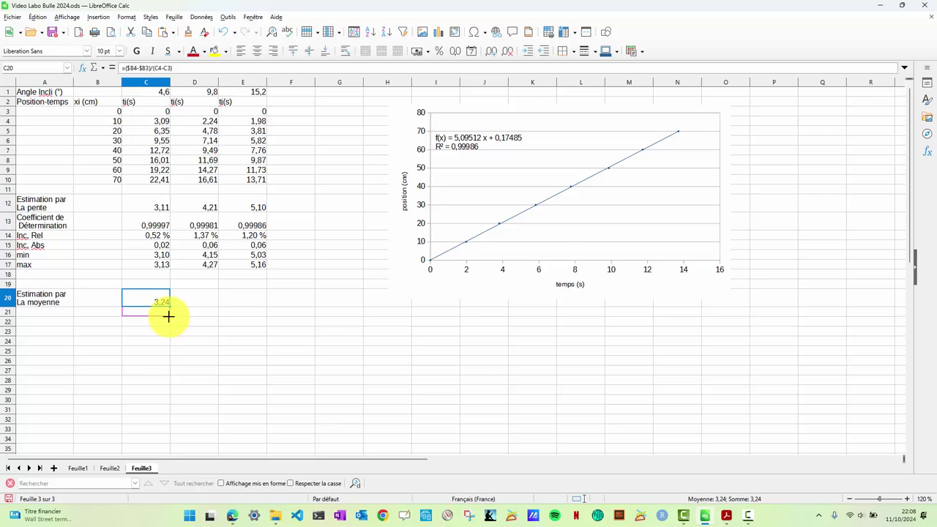
pyautogui.moveTo(167, 318); pyautogui.dragTo(165, 364)
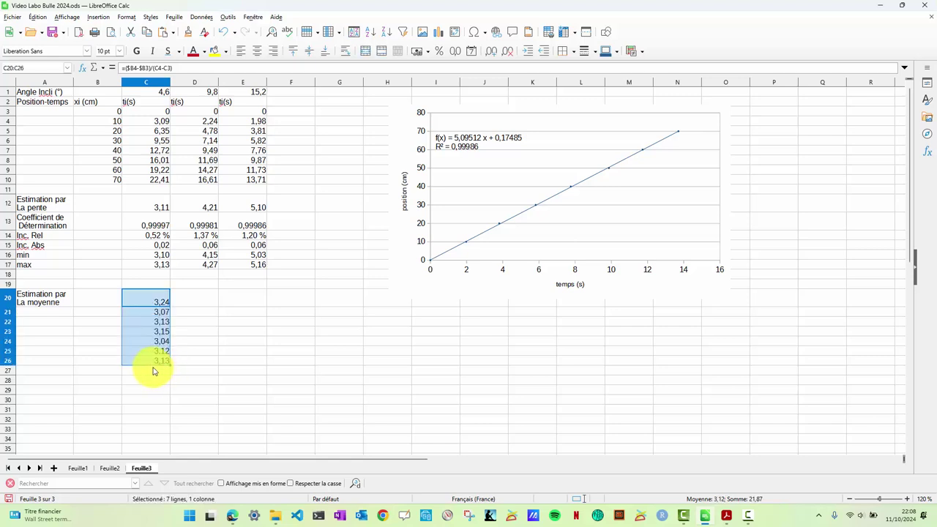
pyautogui.click(153, 364)
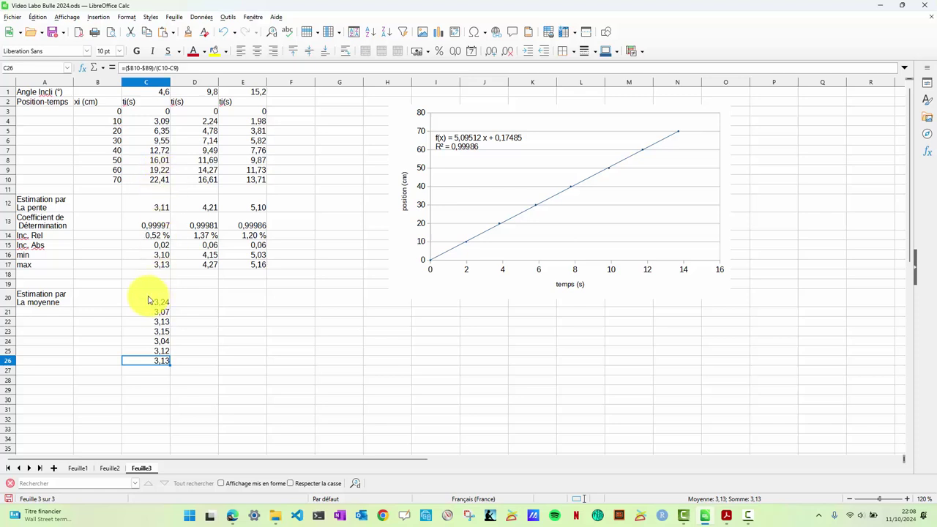
# Fill the interval speed formulas of C20:C26 across columns D and E for the other two inclines.
pyautogui.moveTo(150, 300); pyautogui.dragTo(146, 360)
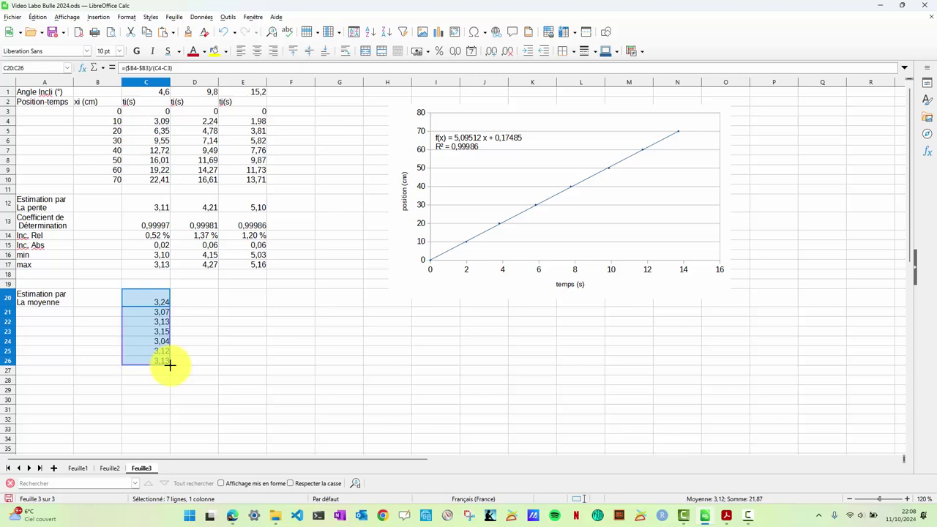
pyautogui.moveTo(169, 364); pyautogui.dragTo(245, 364)
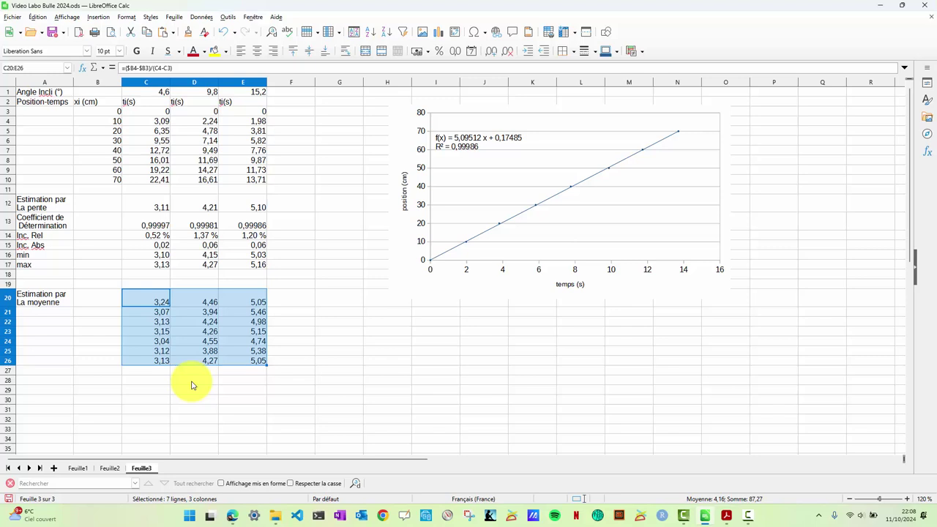
pyautogui.click(192, 381)
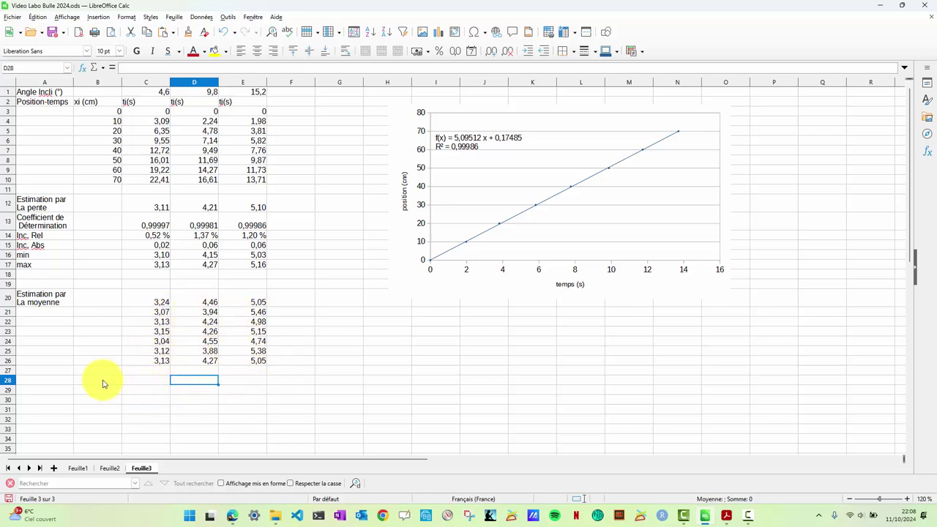
# Calculate the mean of the 4,6° incline's interval speeds in C28 with =MOYENNE(C20:C26).
pyautogui.click(52, 379)
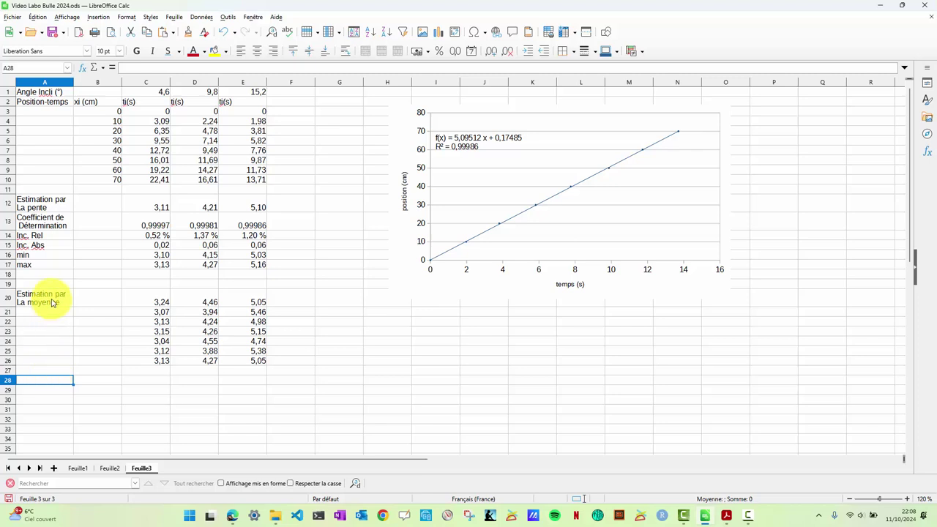
pyautogui.click(160, 381)
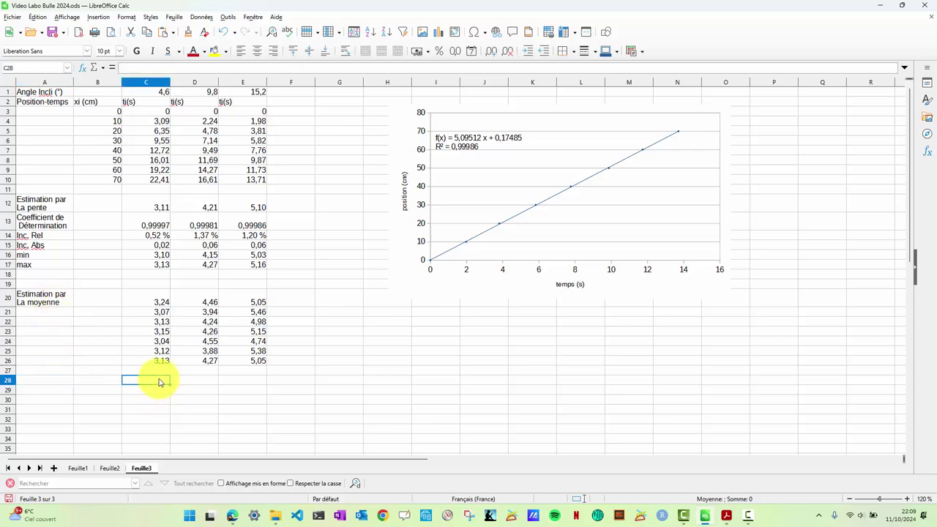
pyautogui.write('=moyen')
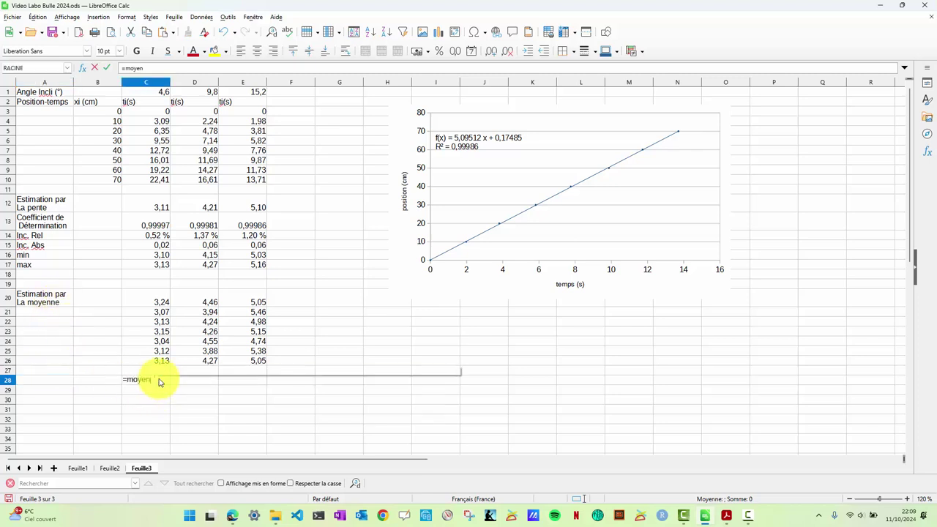
pyautogui.press('Return')
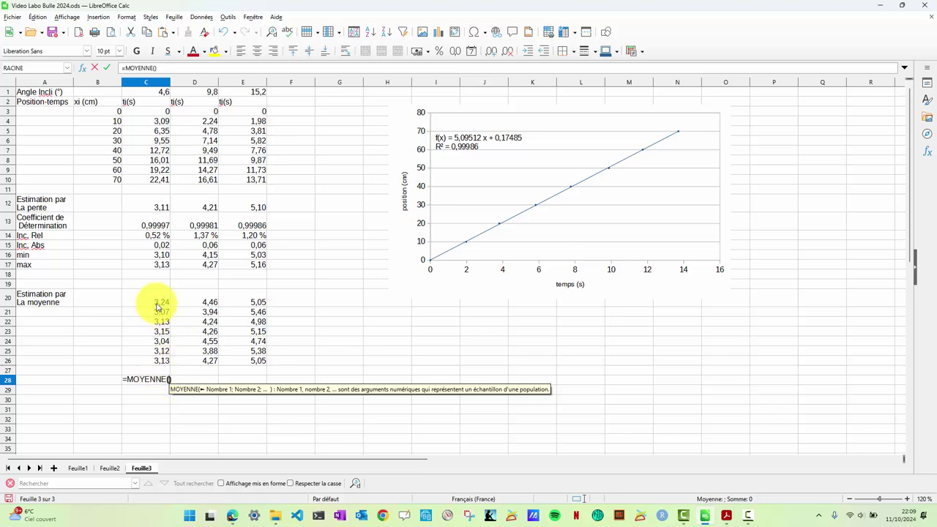
pyautogui.moveTo(161, 303); pyautogui.dragTo(150, 361)
pyautogui.press('Return')
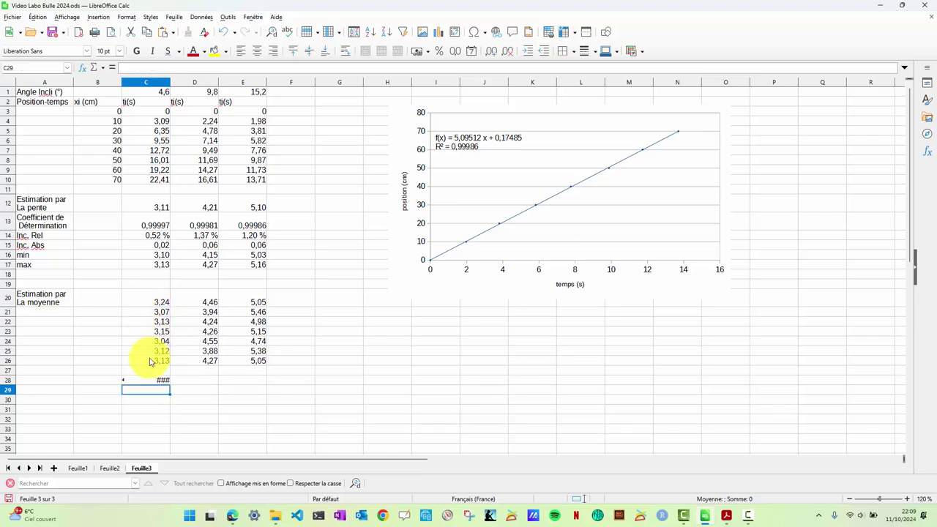
# Format the mean speed in C28 with two decimals and fill it across to D28 and E28.
pyautogui.rightClick(156, 383)
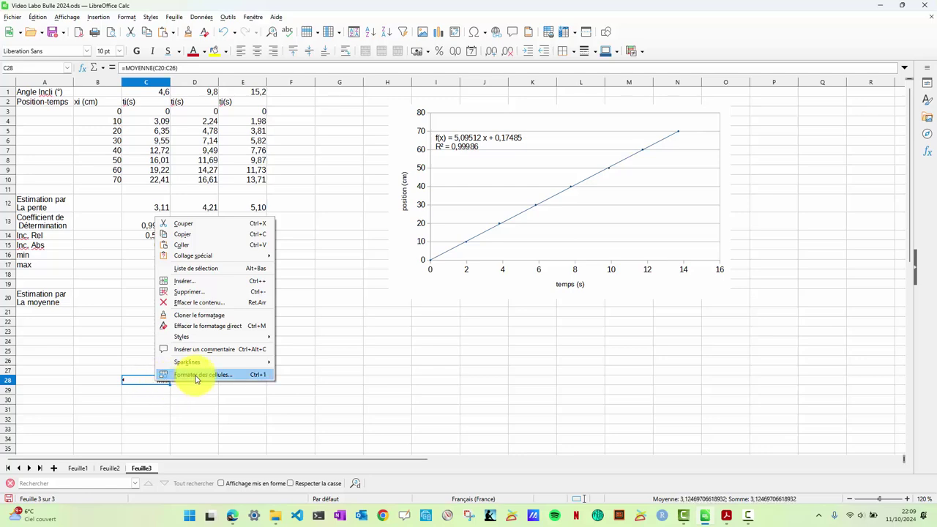
pyautogui.click(197, 375)
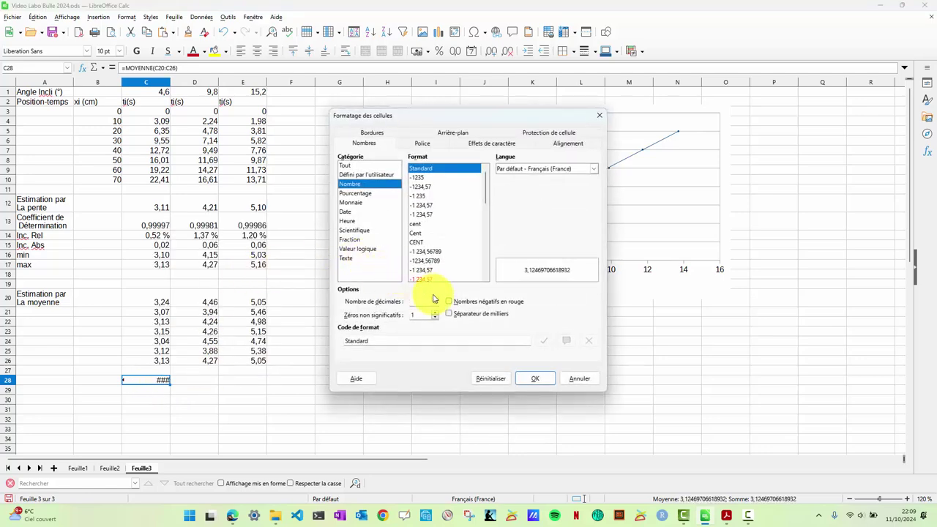
pyautogui.click(435, 298)
pyautogui.click(435, 298)
pyautogui.click(533, 381)
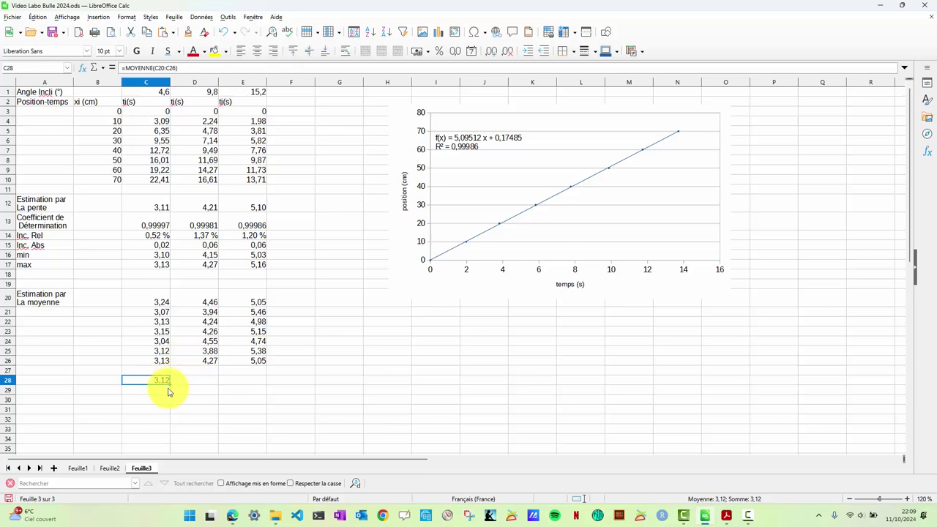
pyautogui.moveTo(169, 384); pyautogui.dragTo(258, 383)
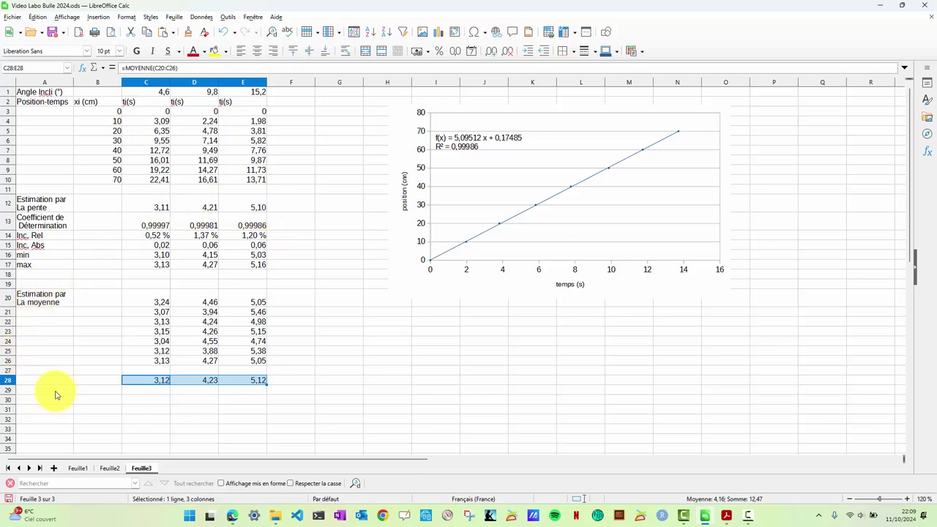
# Calculate the population standard deviation of the 4,6° incline's interval speeds in C29 with =ECARTYPE.P(C20:C26).
pyautogui.click(141, 389)
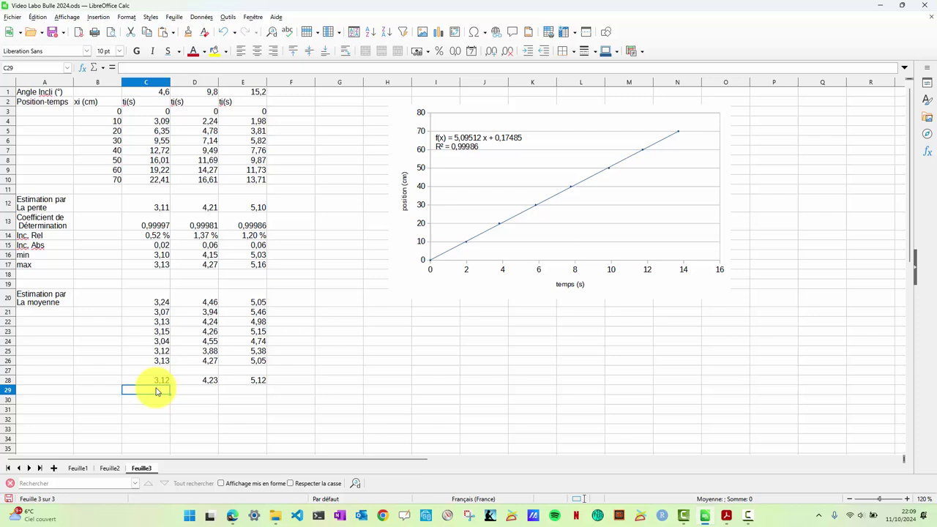
pyautogui.write('=ecart')
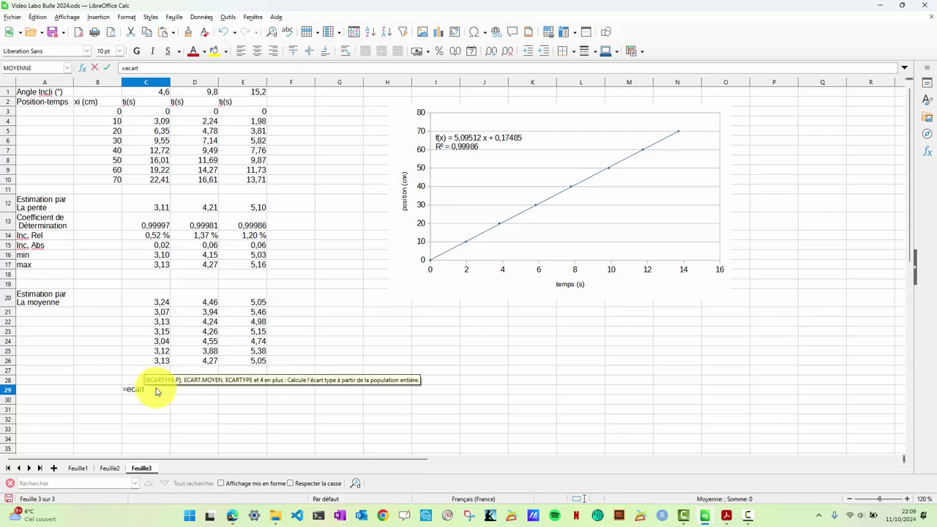
pyautogui.press('Return')
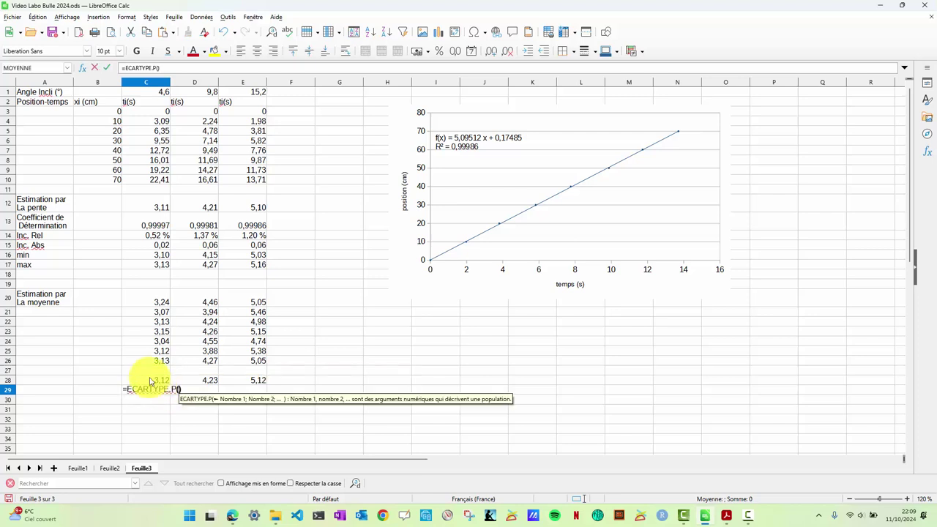
pyautogui.moveTo(156, 303); pyautogui.dragTo(159, 362)
pyautogui.press('Return')
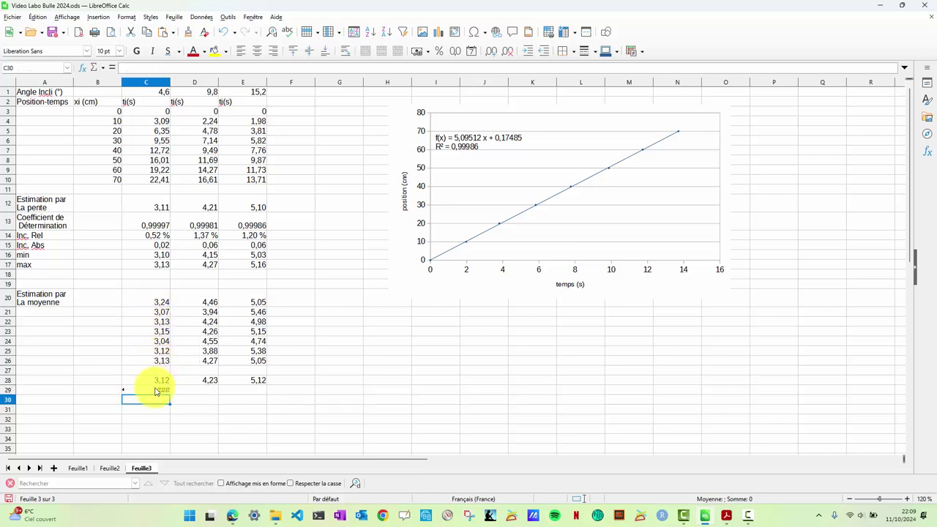
# Format the standard deviation in C29 as a number with two decimals.
pyautogui.click(156, 391)
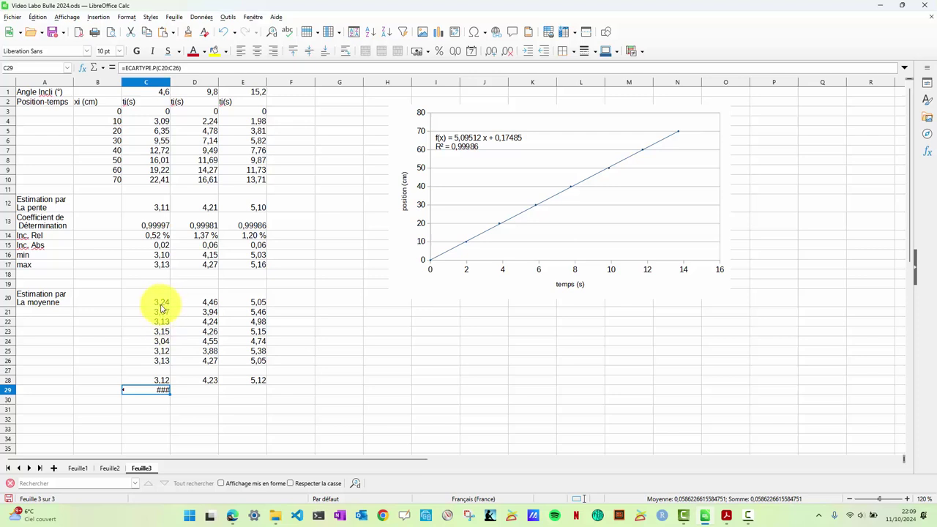
pyautogui.rightClick(159, 392)
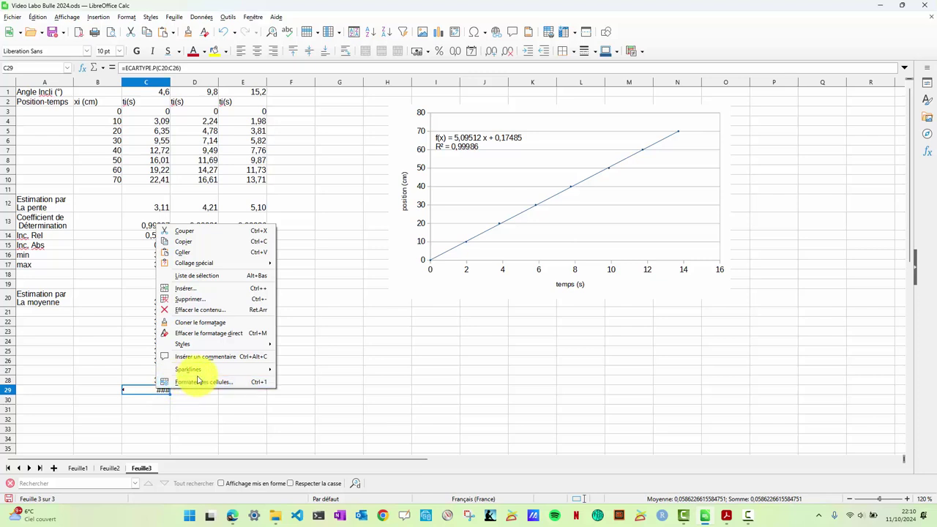
pyautogui.click(198, 383)
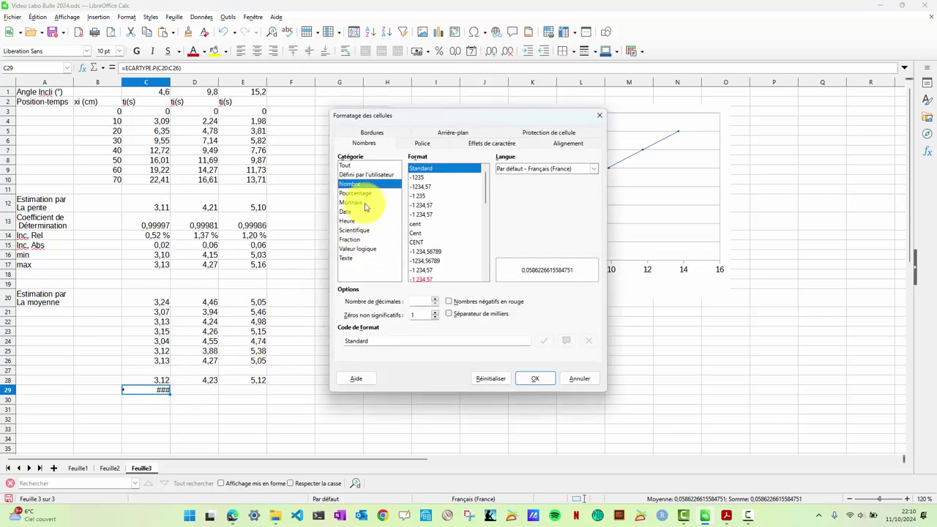
pyautogui.click(435, 298)
pyautogui.click(434, 299)
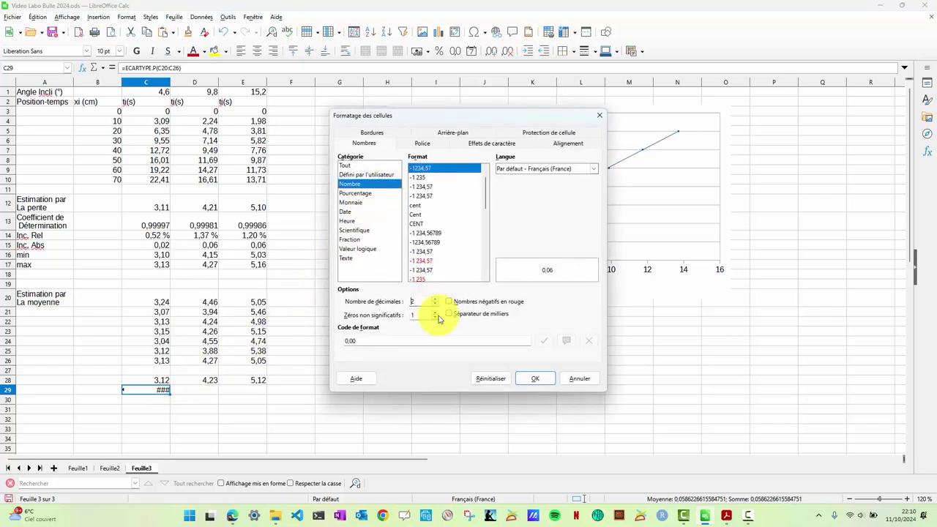
pyautogui.click(535, 380)
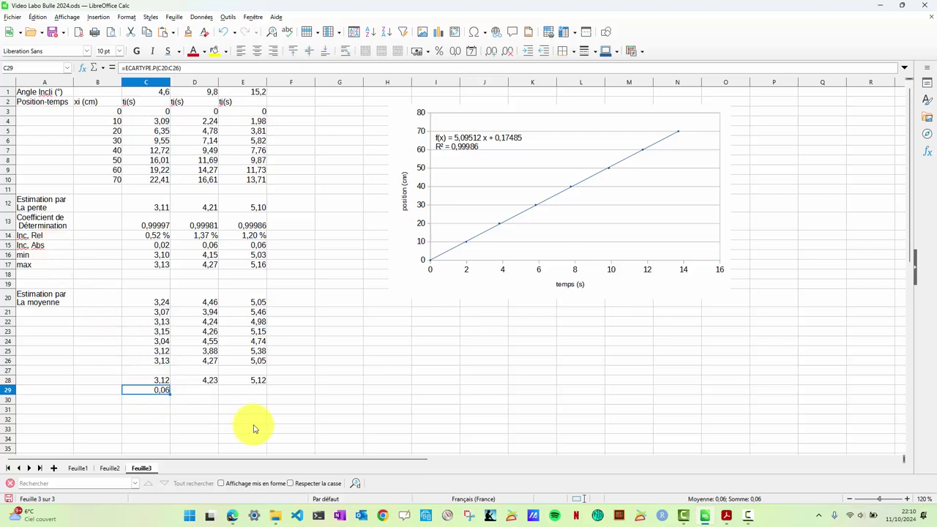
# Switch to the PDF reader and consult the experimental uncertainty formula and Student coefficient table in MesuresIncertitudes_5.pdf.
pyautogui.hotkey('alt', 'Tab')
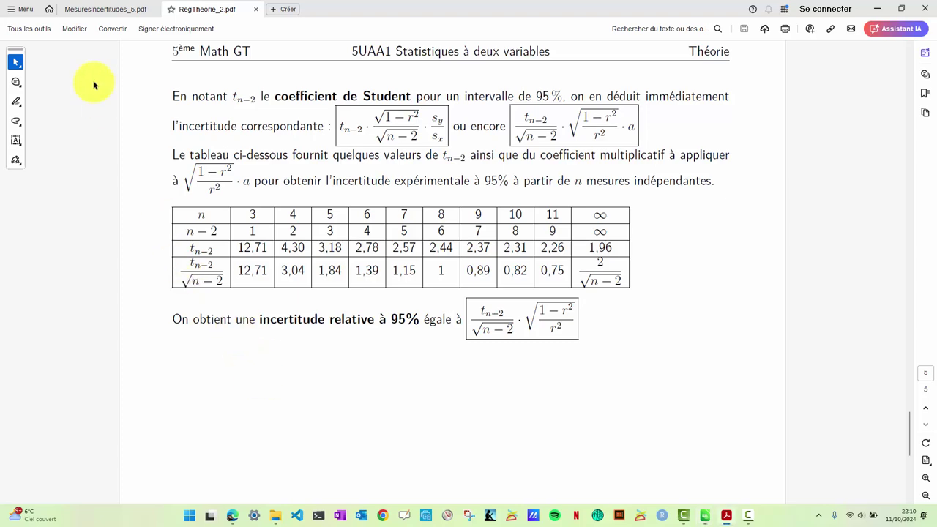
pyautogui.click(103, 12)
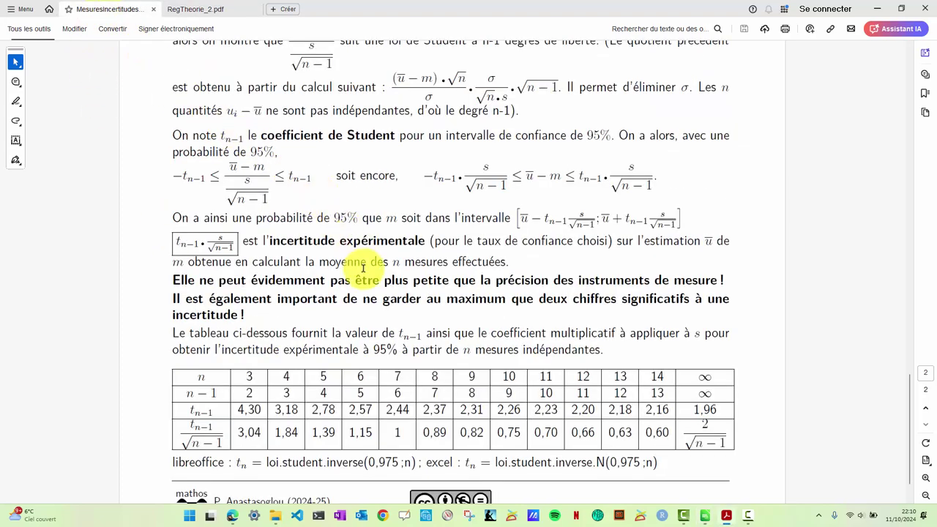
pyautogui.scroll(-1, 322, 362)
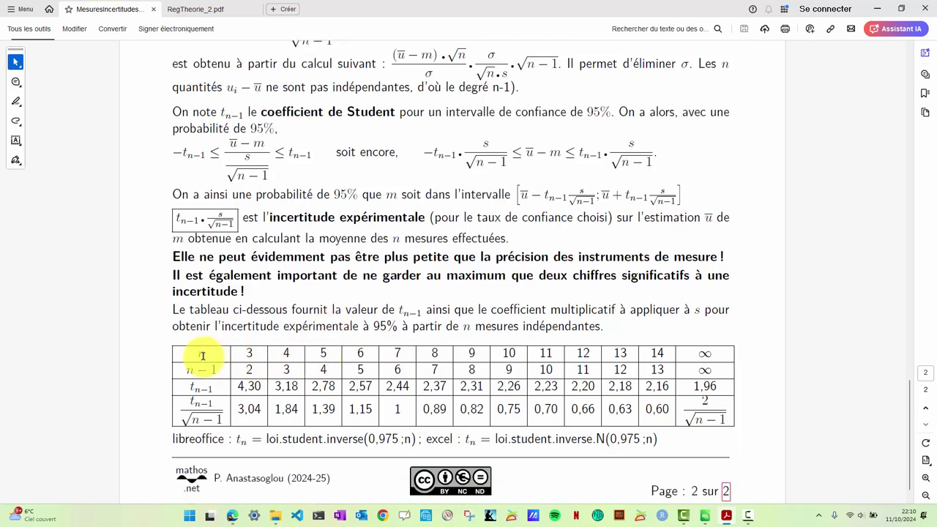